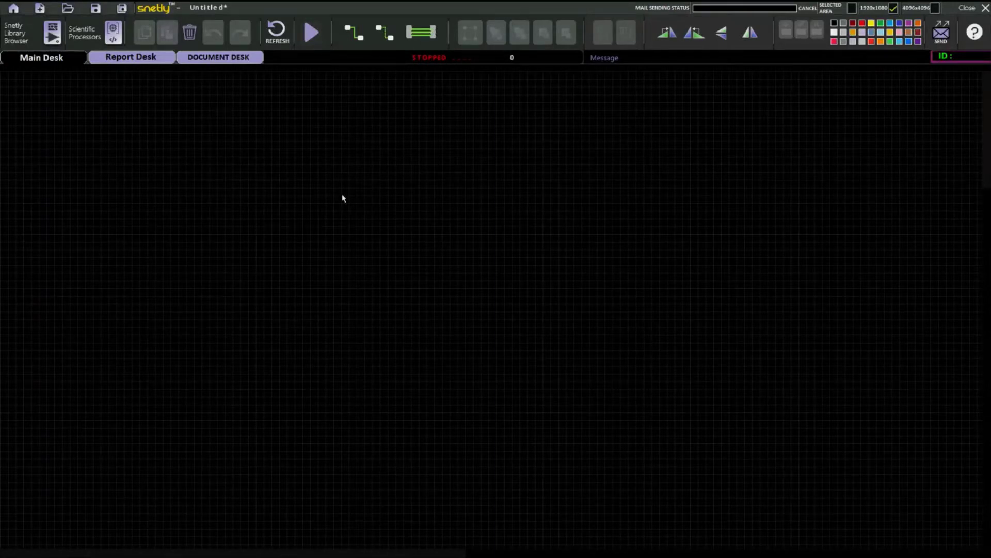
Place the scientific Math module from the Math Modules library on the upper area of the Main Desk.
{"action": "left_click", "coordinate": [21, 33]}
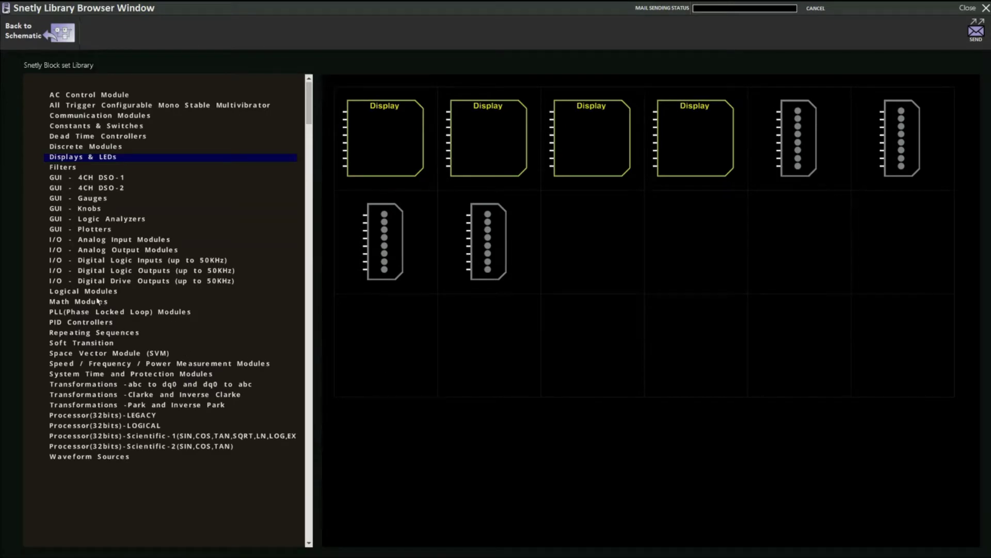
{"action": "left_click", "coordinate": [96, 301]}
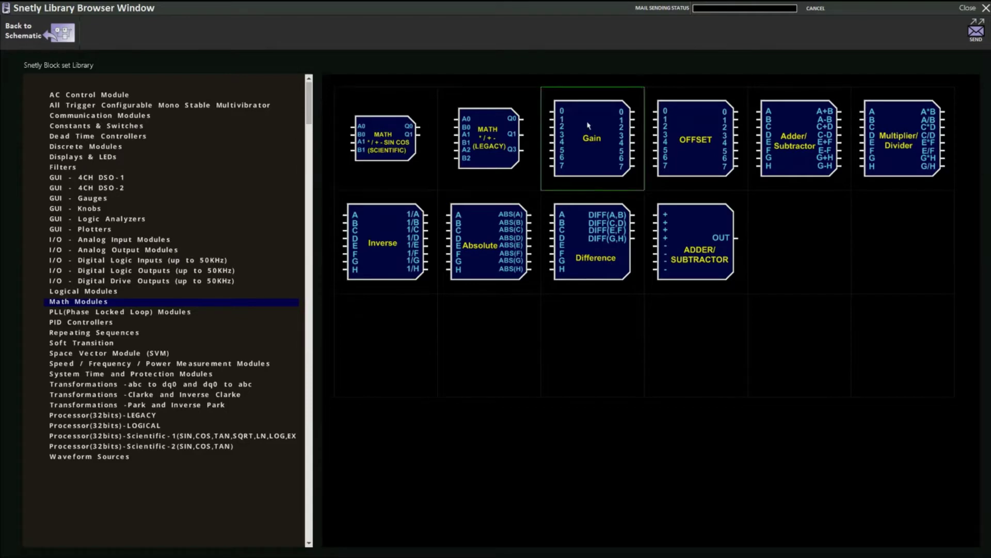
{"action": "left_click", "coordinate": [408, 153]}
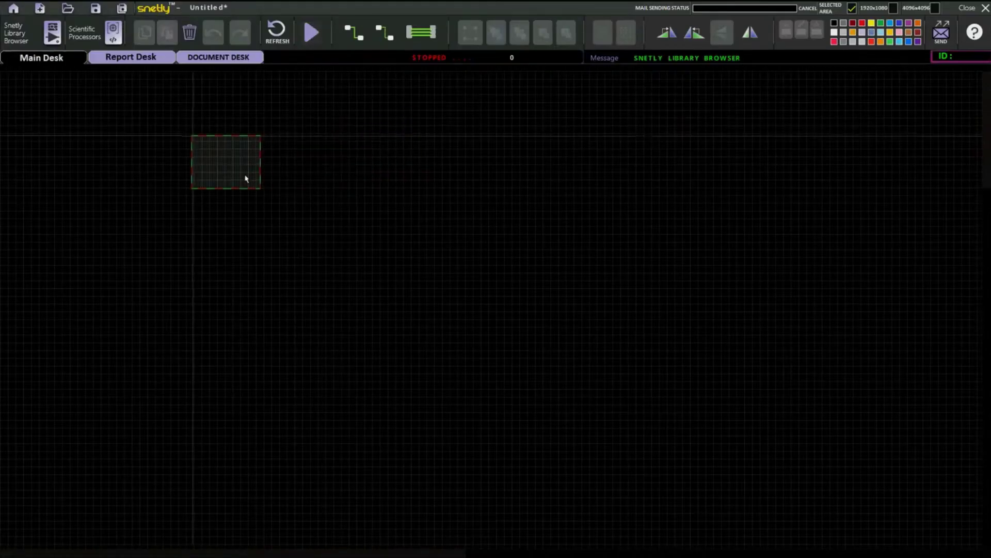
{"action": "left_click", "coordinate": [250, 200]}
{"action": "left_click", "coordinate": [212, 194]}
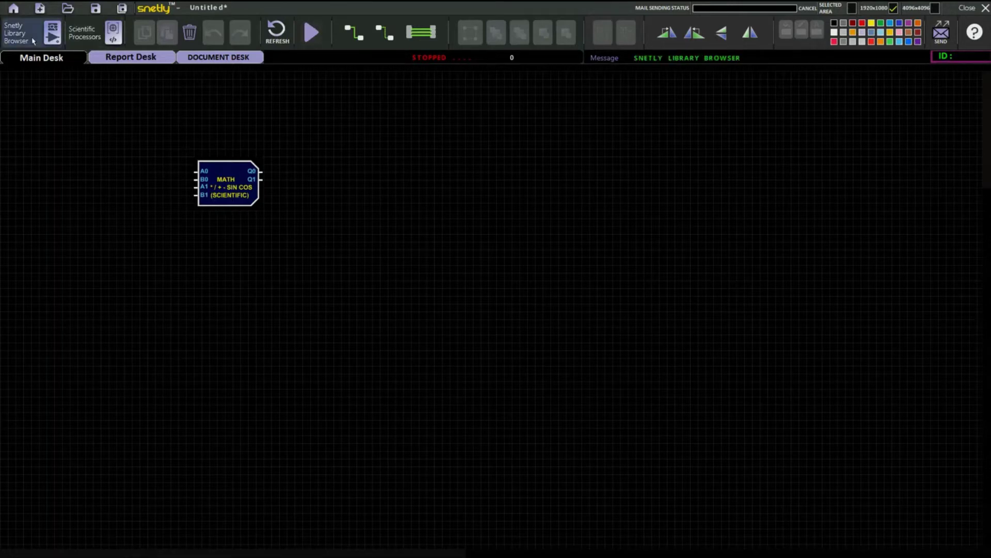
Set the Math module's channel 0 function selection to 3 (A0 X B0) and return to the schematic.
{"action": "double_click", "coordinate": [233, 192]}
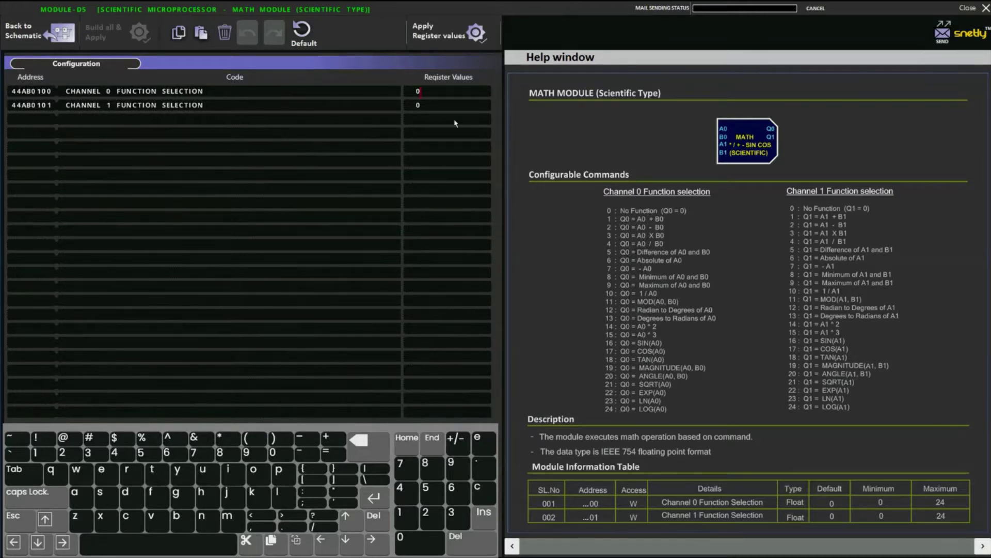
{"action": "left_click", "coordinate": [369, 440]}
{"action": "left_click", "coordinate": [458, 518]}
{"action": "left_click", "coordinate": [24, 45]}
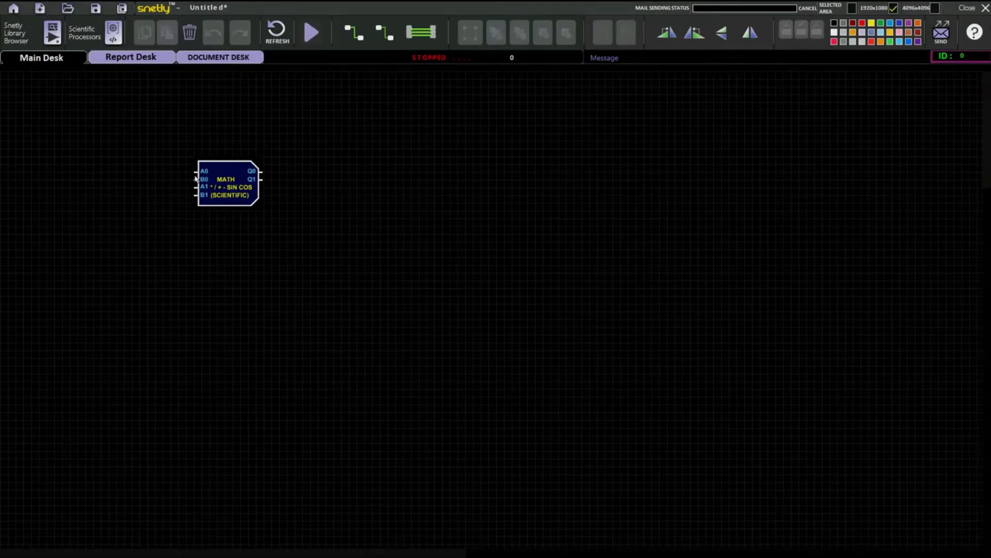
Place a Constants block from the Constants & Switches library on the desk, to the left of the Math module.
{"action": "left_click", "coordinate": [47, 35]}
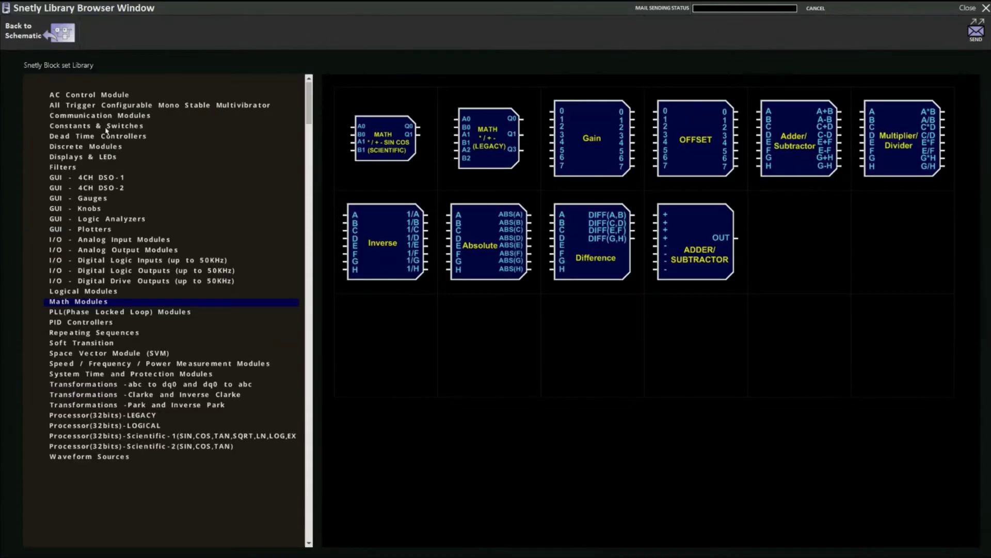
{"action": "left_click", "coordinate": [106, 131]}
{"action": "left_click", "coordinate": [398, 155]}
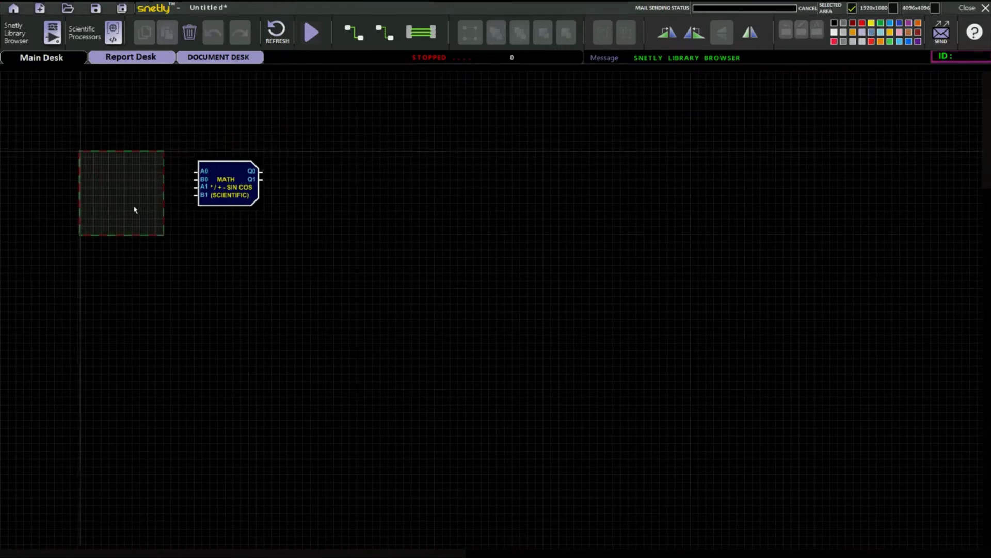
{"action": "left_click", "coordinate": [135, 209]}
Place a Display block from the Displays & LEDs library on the desk, to the right of the Math module.
{"action": "left_click", "coordinate": [47, 35]}
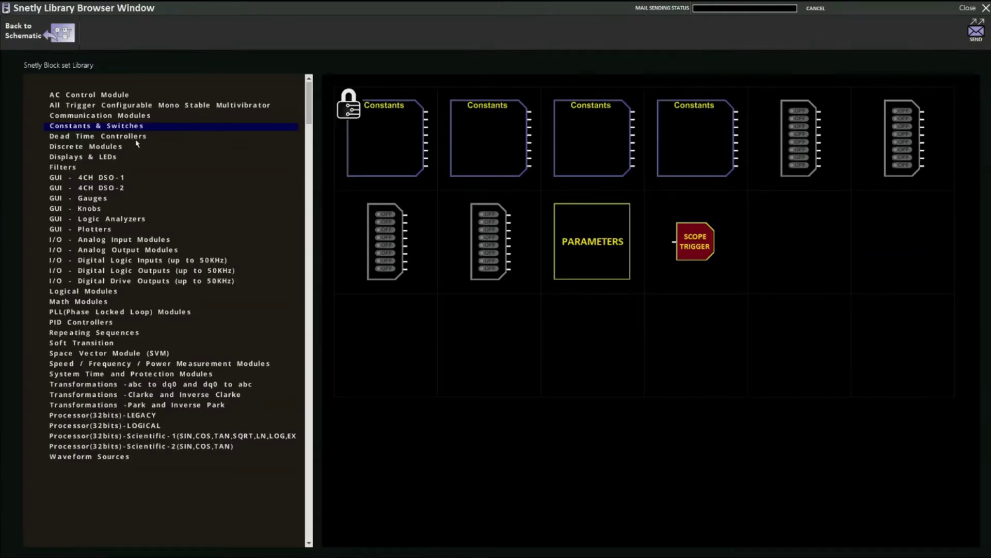
{"action": "left_click", "coordinate": [89, 157]}
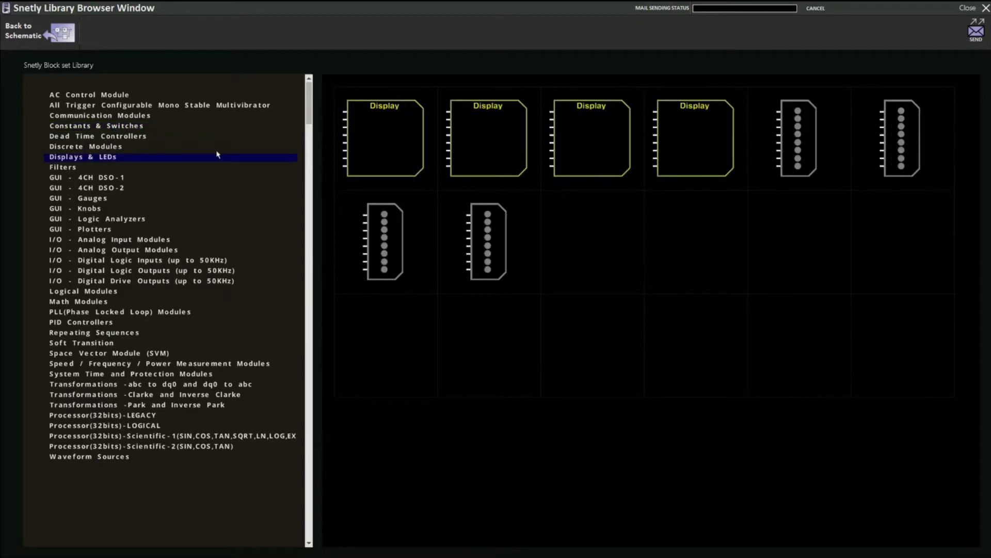
{"action": "left_click", "coordinate": [385, 137]}
{"action": "left_click", "coordinate": [416, 206]}
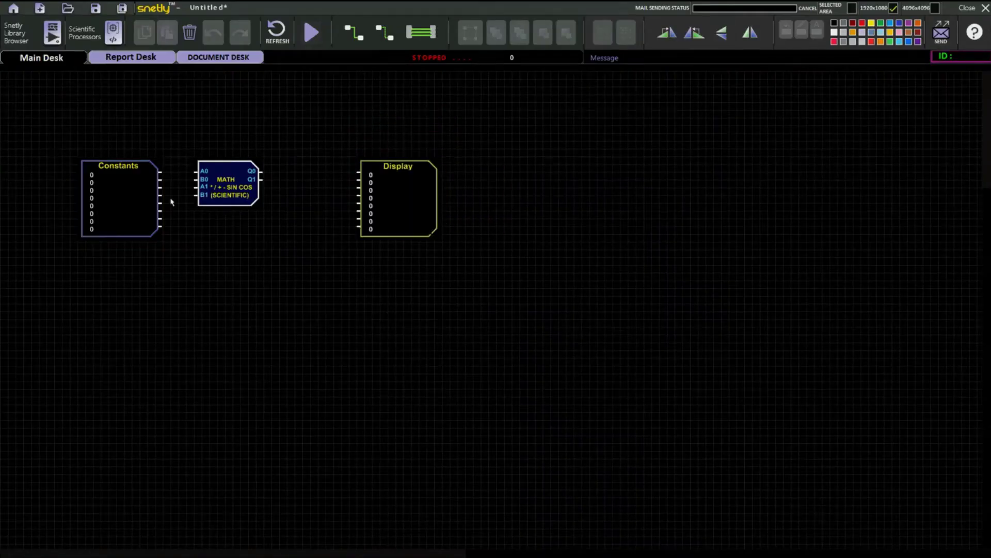
Set floating point constants 0 to 3 of the Constants block to 2, 4, 6 and 8, and apply the values.
{"action": "double_click", "coordinate": [119, 198]}
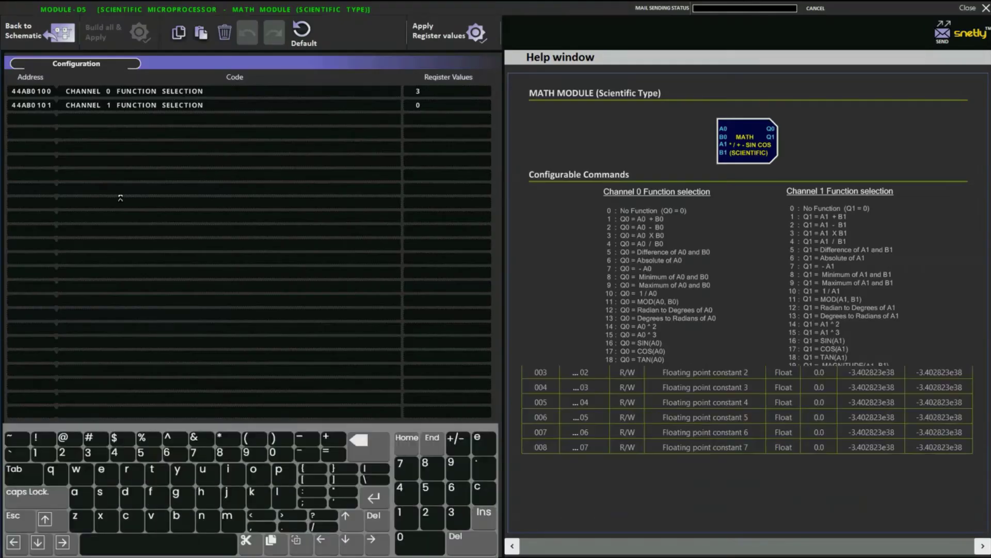
{"action": "left_click", "coordinate": [369, 444]}
{"action": "left_click", "coordinate": [369, 444]}
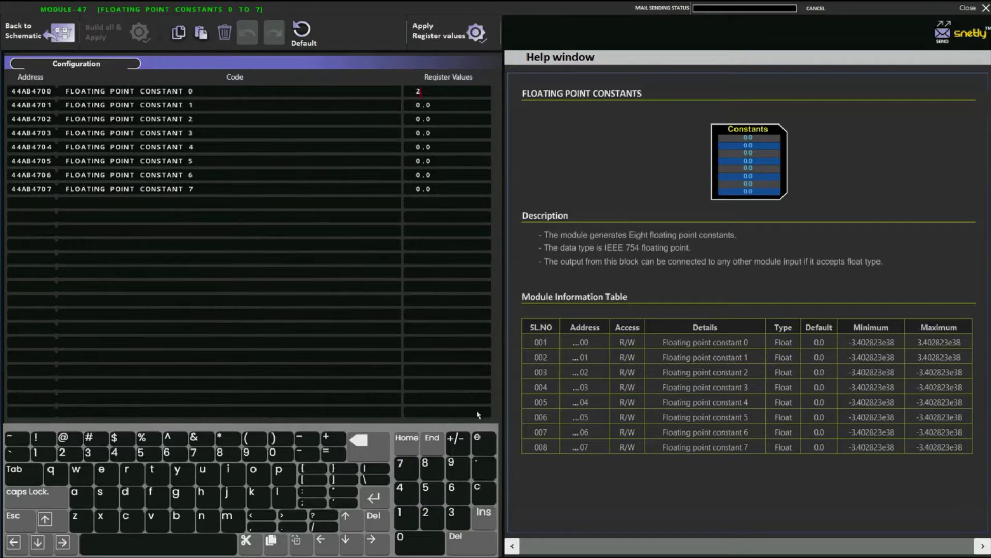
{"action": "left_click", "coordinate": [369, 445]}
{"action": "left_click", "coordinate": [369, 445]}
{"action": "left_click", "coordinate": [369, 449]}
{"action": "left_click", "coordinate": [406, 493]}
{"action": "left_click", "coordinate": [369, 445]}
{"action": "left_click", "coordinate": [368, 445]}
{"action": "left_click", "coordinate": [369, 445]}
{"action": "left_click", "coordinate": [458, 494]}
{"action": "left_click", "coordinate": [445, 133]}
{"action": "left_click", "coordinate": [367, 442]}
{"action": "left_click", "coordinate": [365, 439]}
{"action": "left_click", "coordinate": [432, 468]}
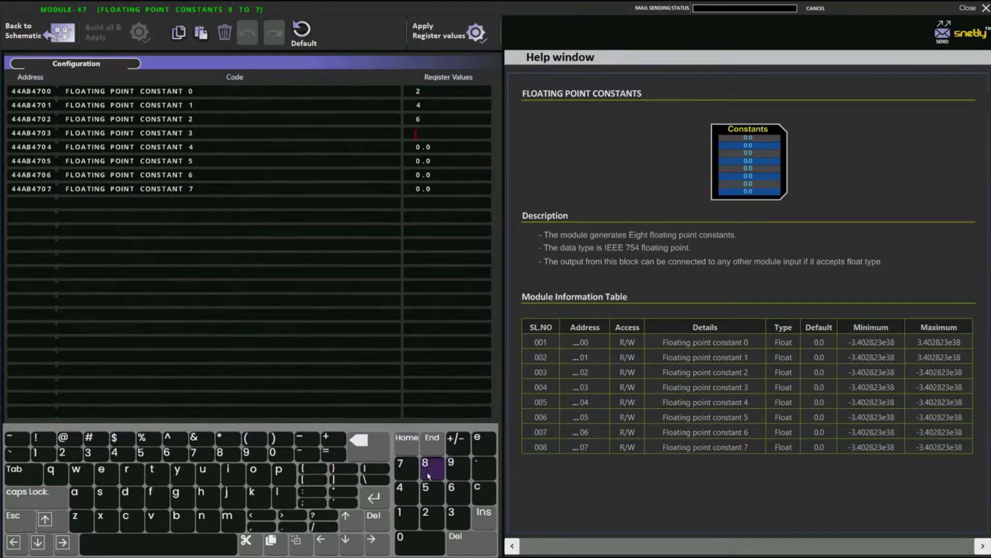
{"action": "left_click", "coordinate": [443, 34]}
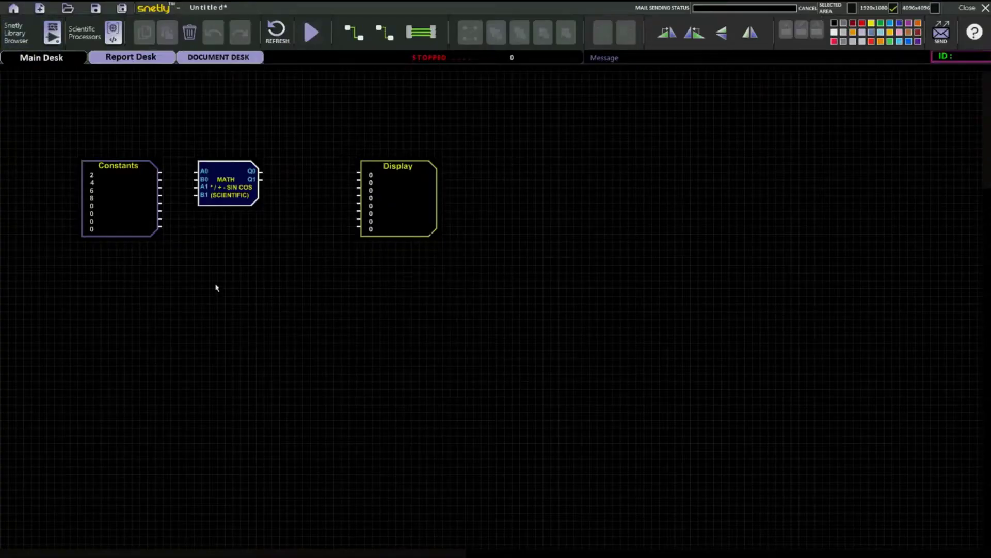
Wire the first four constants to the Math module's inputs and Q0 to the Display's first input, and run the schematic.
{"action": "left_click_drag", "start_coordinate": [239, 188], "coordinate": [247, 196]}
{"action": "left_click_drag", "start_coordinate": [161, 173], "coordinate": [237, 197]}
{"action": "left_click", "coordinate": [385, 33]}
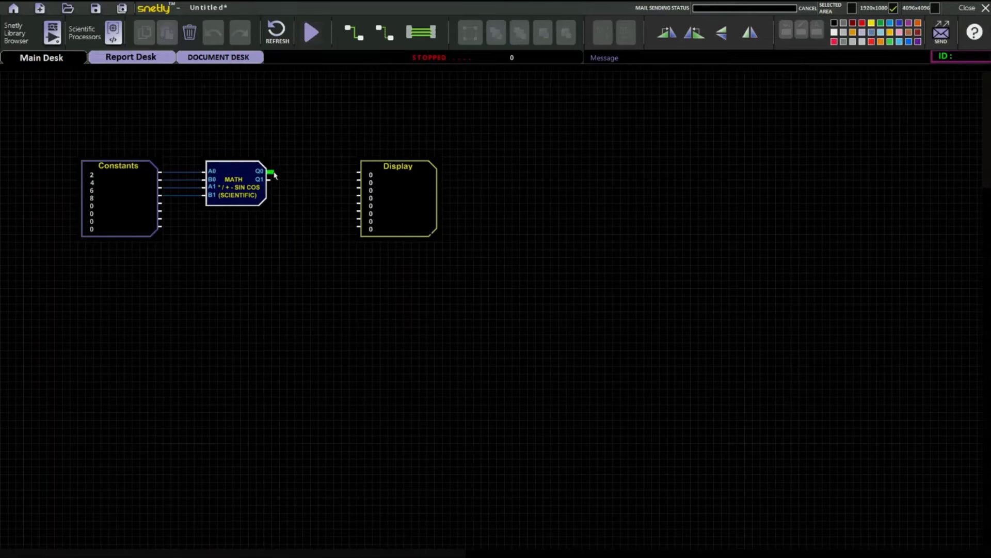
{"action": "left_click_drag", "start_coordinate": [271, 174], "coordinate": [361, 175]}
{"action": "left_click", "coordinate": [312, 32]}
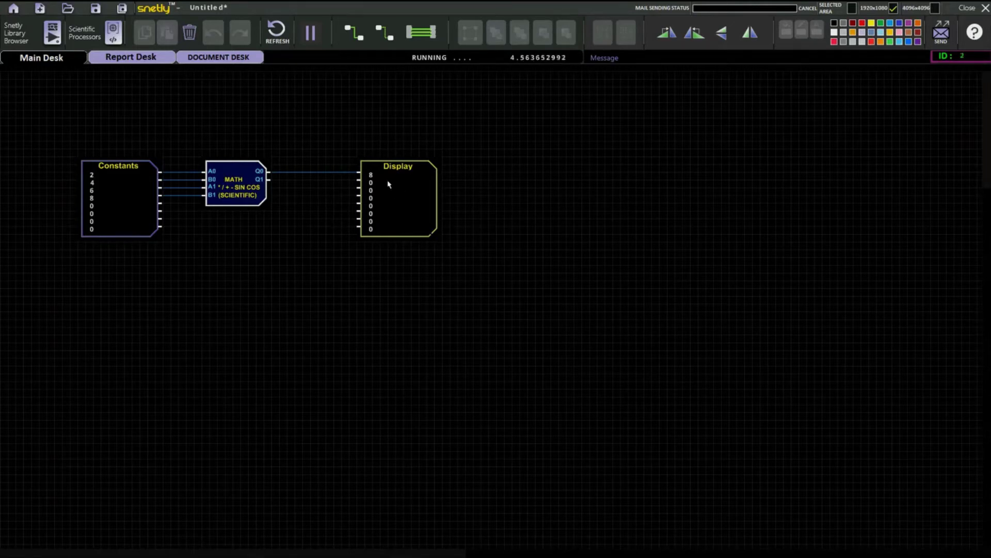
Set the Math module's channel 1 function selection to 1 (A1 + B1) and wire Q1 to the Display's second input.
{"action": "double_click", "coordinate": [238, 187]}
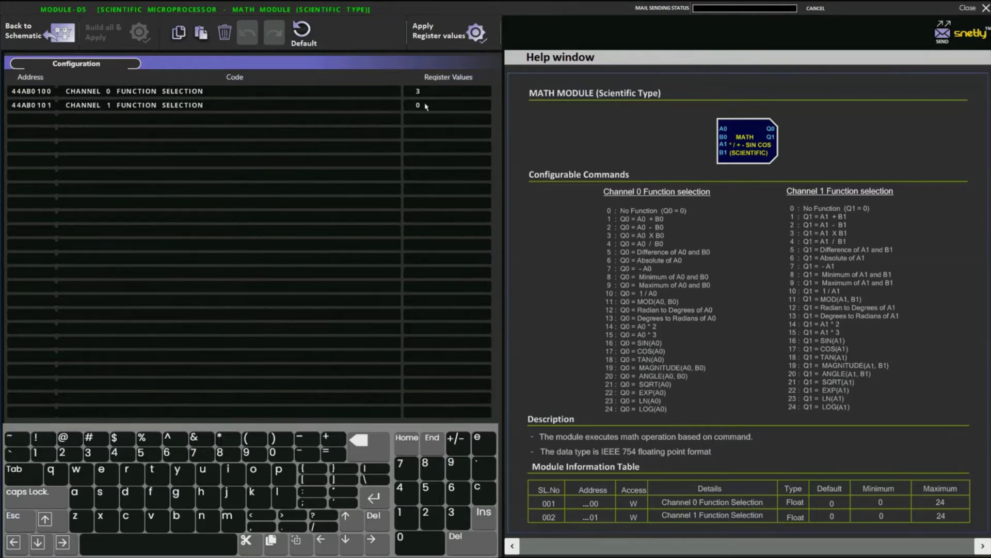
{"action": "left_click", "coordinate": [369, 441]}
{"action": "left_click", "coordinate": [407, 518]}
{"action": "left_click", "coordinate": [456, 24]}
{"action": "left_click", "coordinate": [31, 31]}
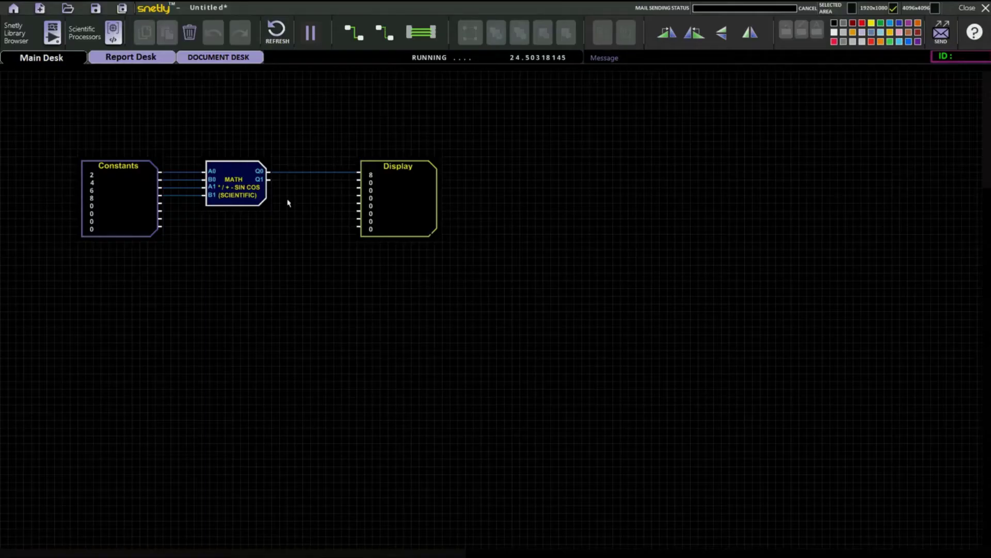
{"action": "left_click_drag", "start_coordinate": [269, 179], "coordinate": [359, 180]}
Set the Math module's function selections to 11 (MOD) for channel 0 and 24 (LOG) for channel 1, and apply them.
{"action": "double_click", "coordinate": [244, 189]}
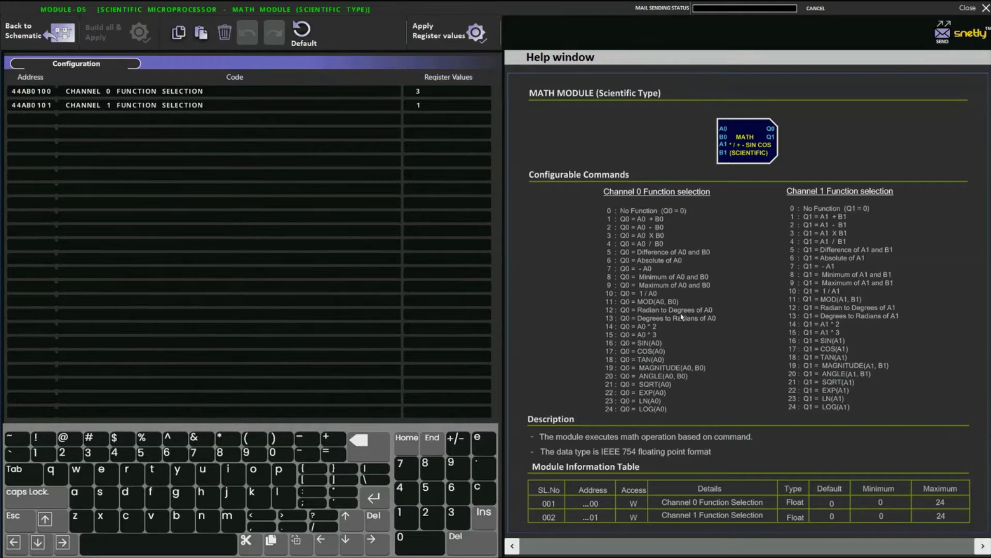
{"action": "left_click", "coordinate": [433, 92]}
{"action": "left_click", "coordinate": [368, 445]}
{"action": "left_click", "coordinate": [407, 517]}
{"action": "left_click", "coordinate": [406, 517]}
{"action": "left_click", "coordinate": [376, 446]}
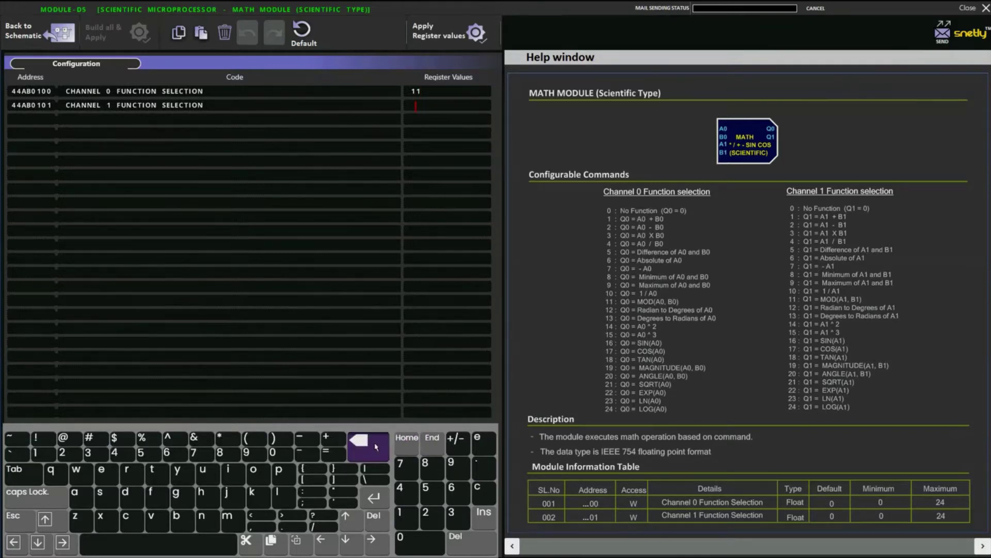
{"action": "left_click", "coordinate": [432, 514]}
{"action": "left_click", "coordinate": [406, 493]}
{"action": "left_click", "coordinate": [431, 46]}
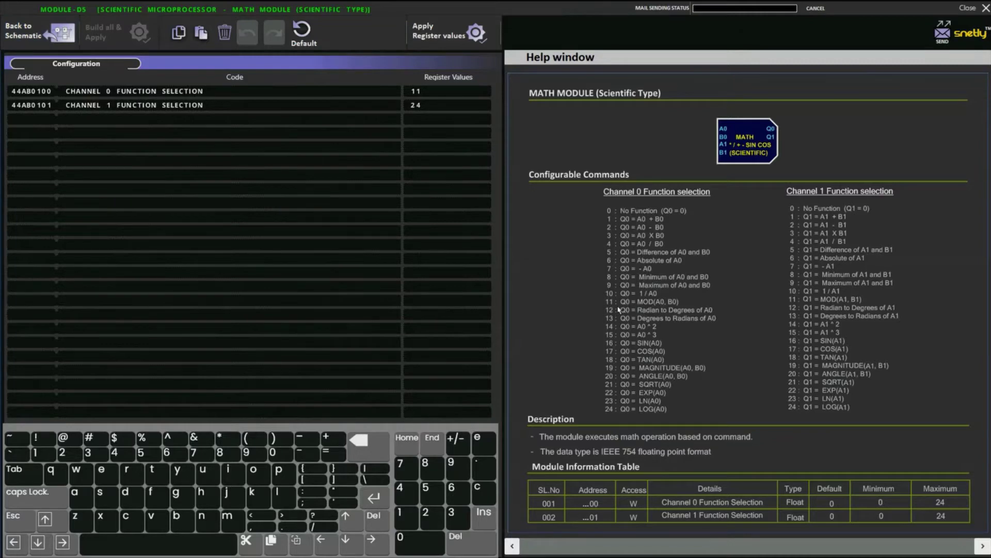
{"action": "left_click", "coordinate": [31, 32]}
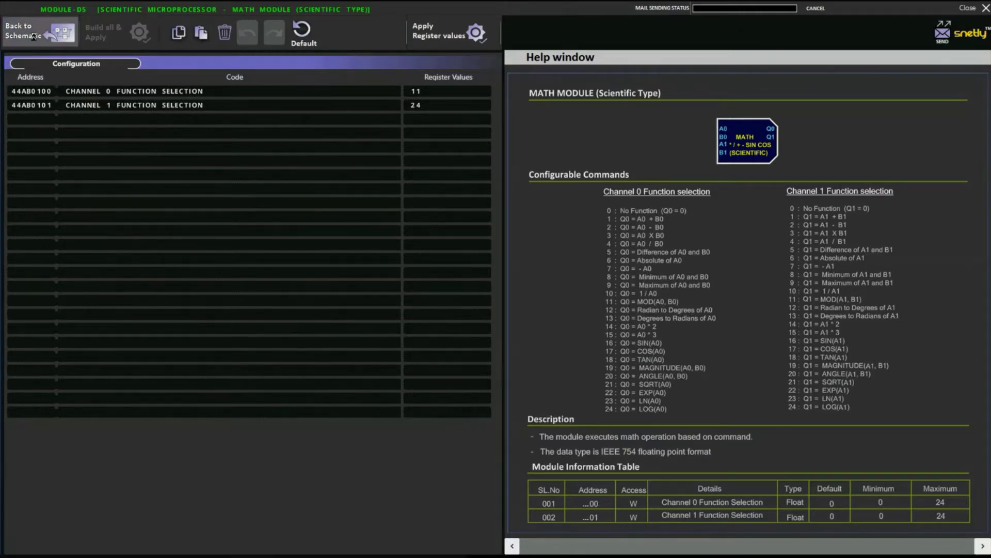
Compare the Display's outputs with the input constants and the Math module's selected functions in its configuration and help list.
{"action": "left_click", "coordinate": [392, 213]}
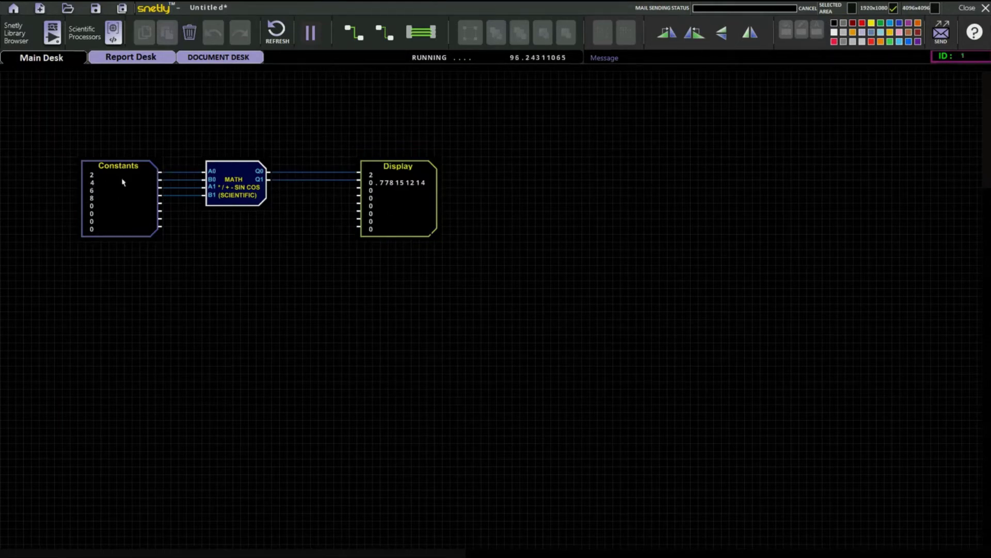
{"action": "left_click", "coordinate": [110, 201]}
{"action": "left_click", "coordinate": [246, 195]}
{"action": "left_click", "coordinate": [126, 204]}
{"action": "double_click", "coordinate": [214, 200]}
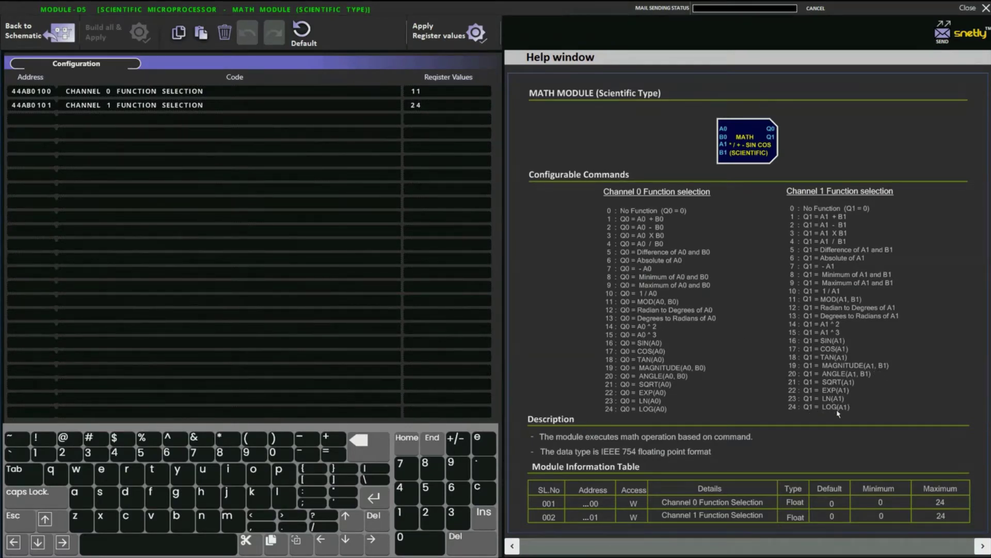
{"action": "left_click", "coordinate": [31, 32]}
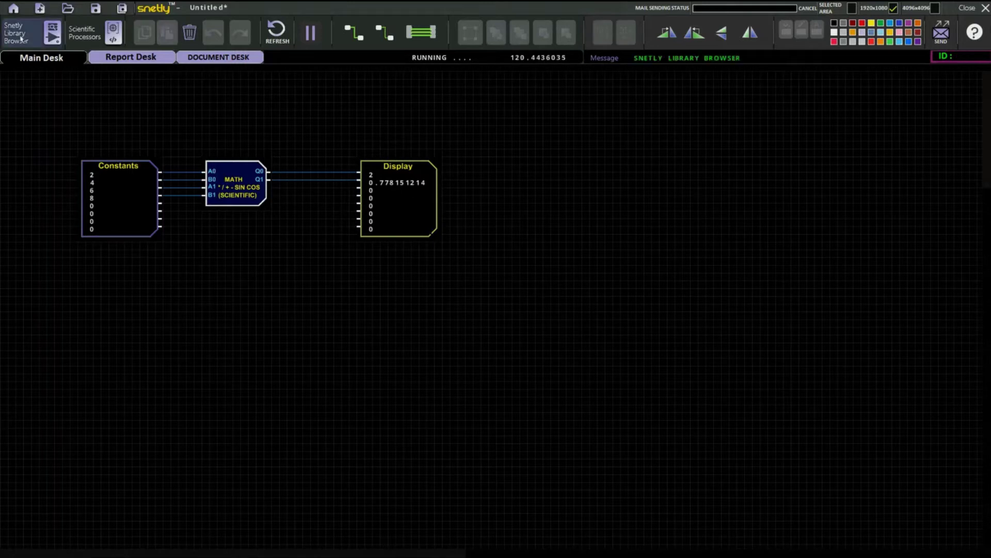
{"action": "left_click", "coordinate": [228, 195]}
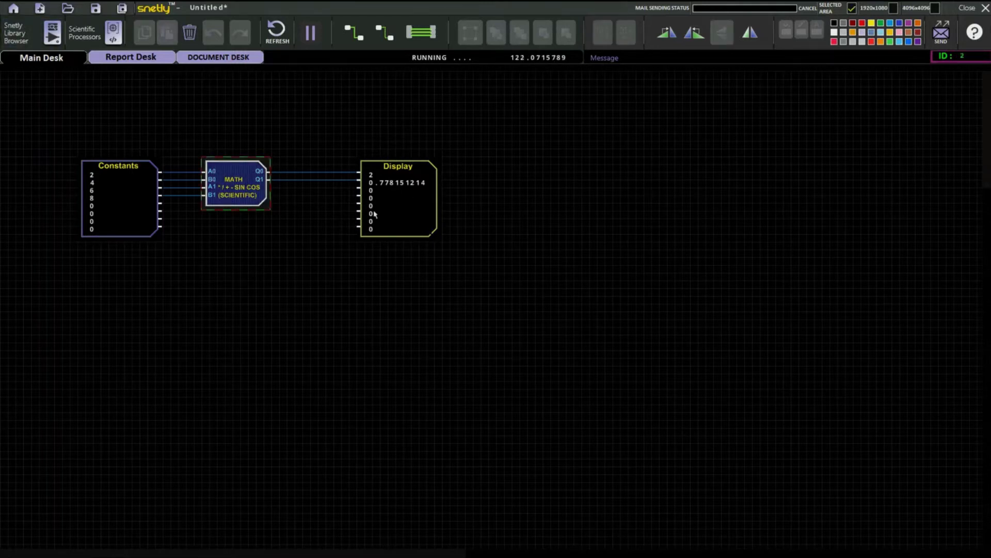
{"action": "double_click", "coordinate": [249, 194]}
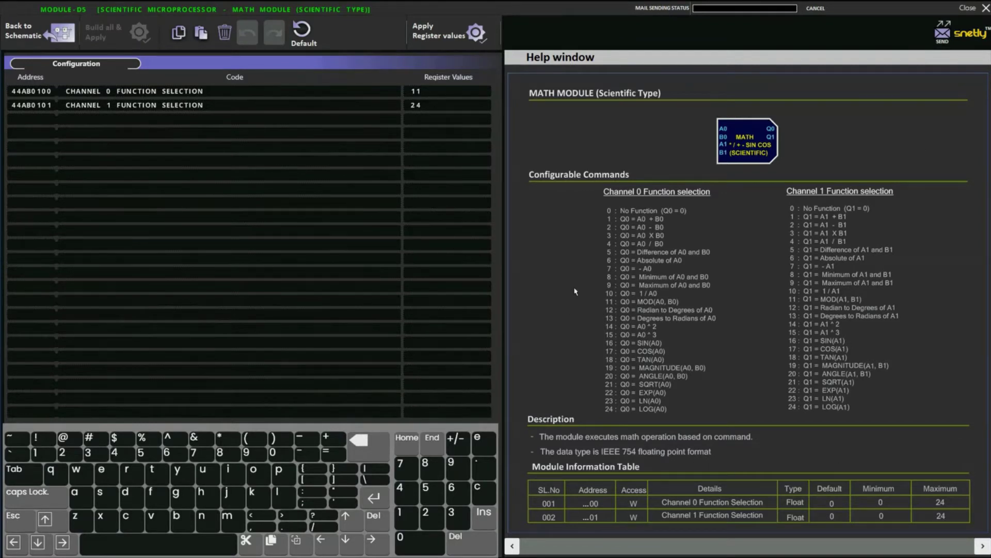
{"action": "left_click", "coordinate": [31, 39]}
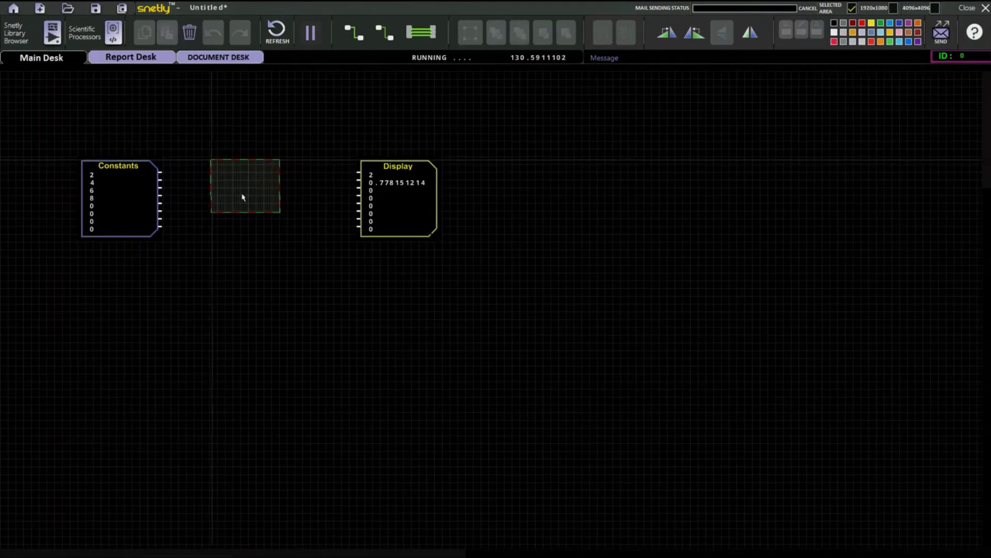
Place a single-phase sine source from the Waveform Sources library below the Constants block.
{"action": "left_click", "coordinate": [31, 32]}
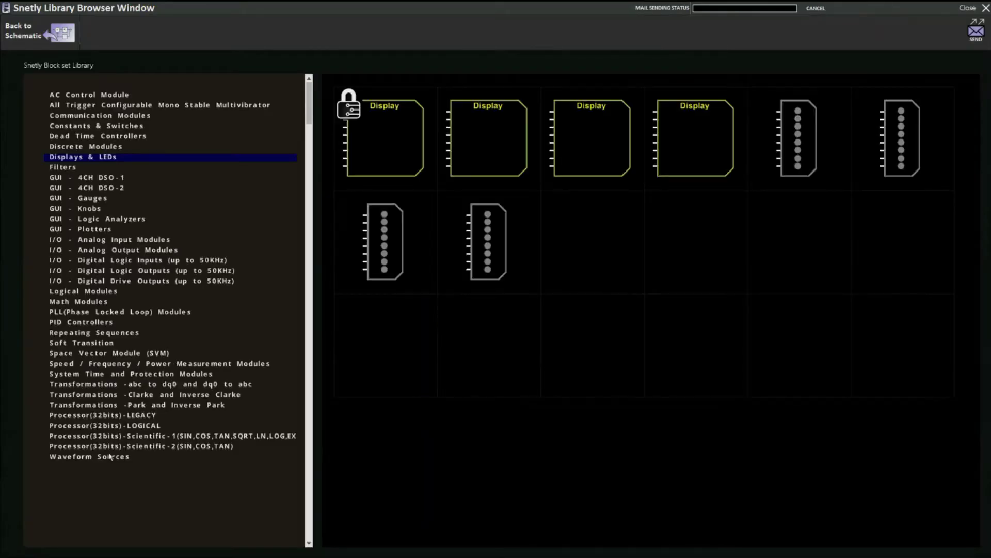
{"action": "left_click", "coordinate": [110, 457]}
{"action": "left_click", "coordinate": [370, 183]}
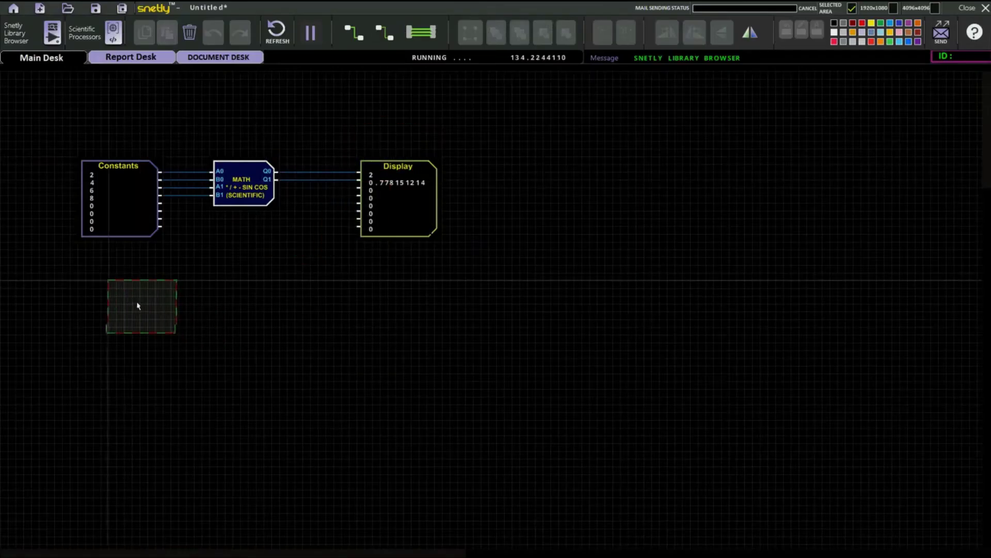
{"action": "left_click", "coordinate": [114, 305]}
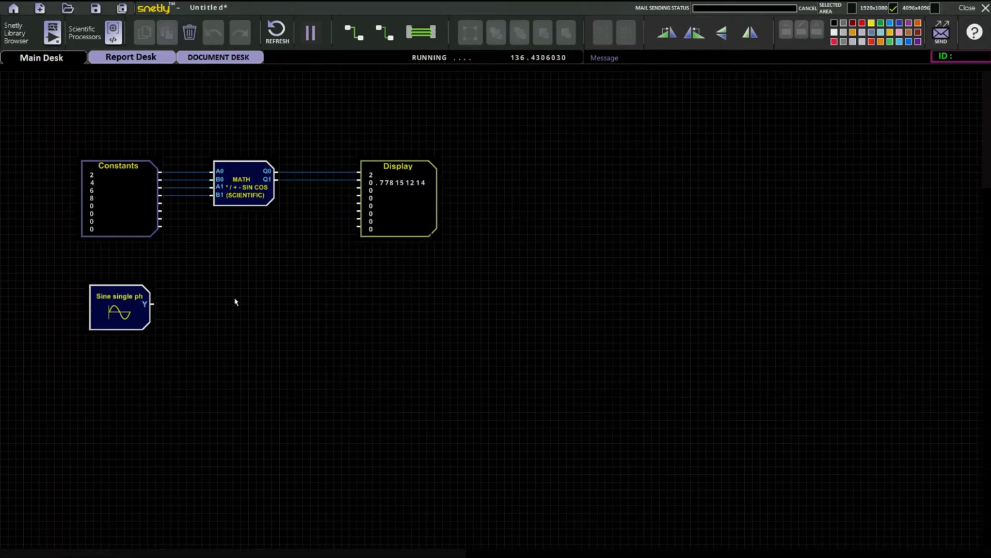
Move the Math module down and place a four-channel oscilloscope from the GUI - 4CH DSO-1 library to its right.
{"action": "left_click_drag", "start_coordinate": [253, 181], "coordinate": [268, 267]}
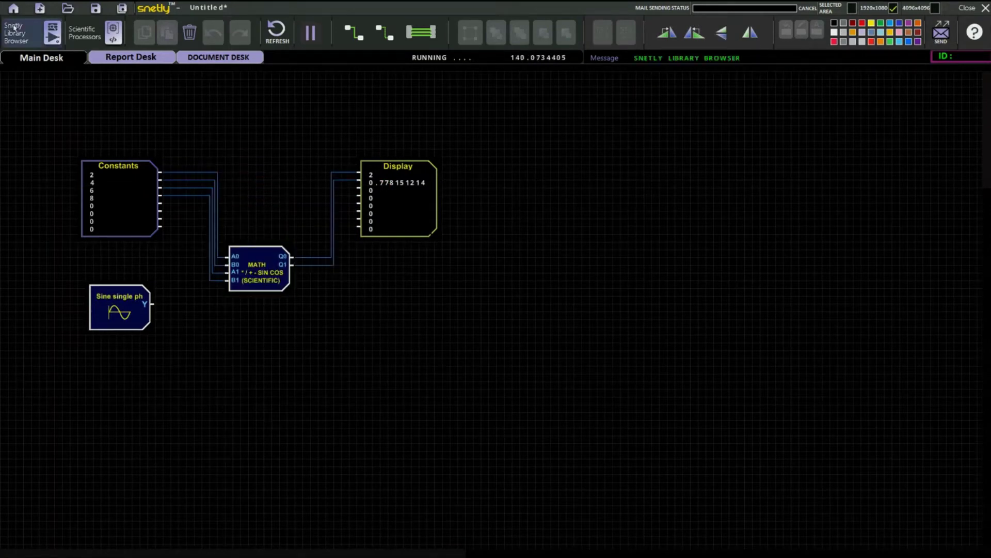
{"action": "left_click", "coordinate": [51, 33]}
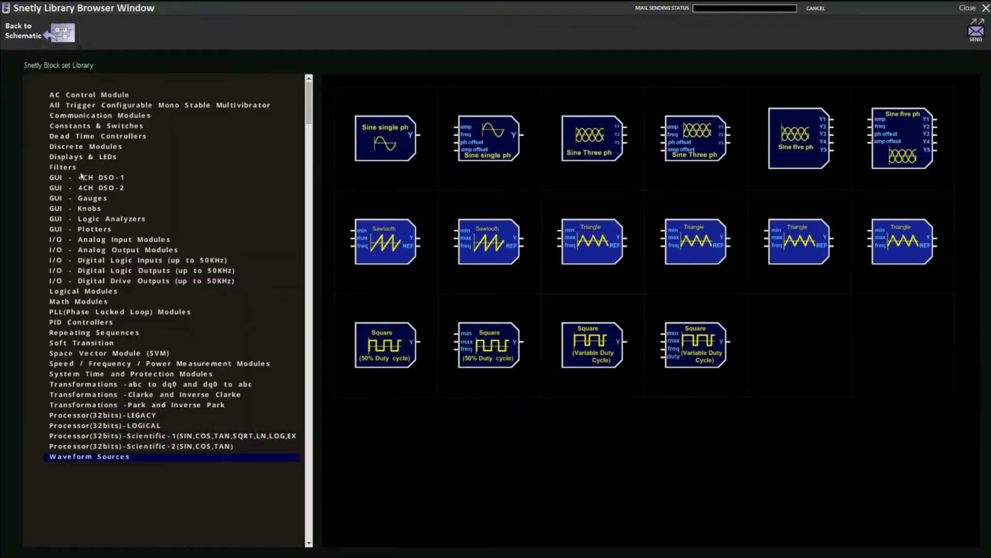
{"action": "left_click", "coordinate": [78, 179]}
{"action": "left_click_drag", "start_coordinate": [565, 214], "coordinate": [575, 326]}
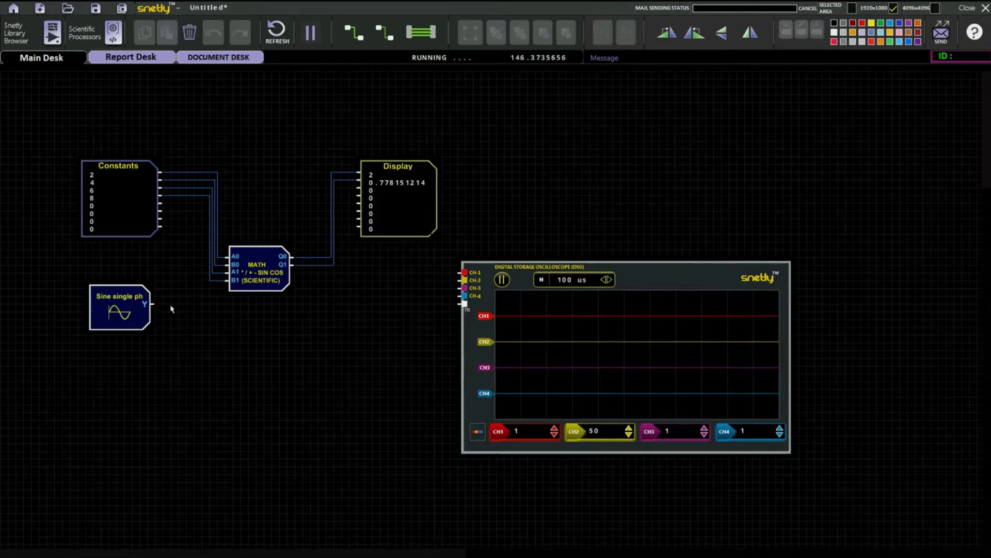
Delete the wires from the Constants block to the Math module and from the Math module to the Display.
{"action": "left_click_drag", "start_coordinate": [254, 204], "coordinate": [170, 232]}
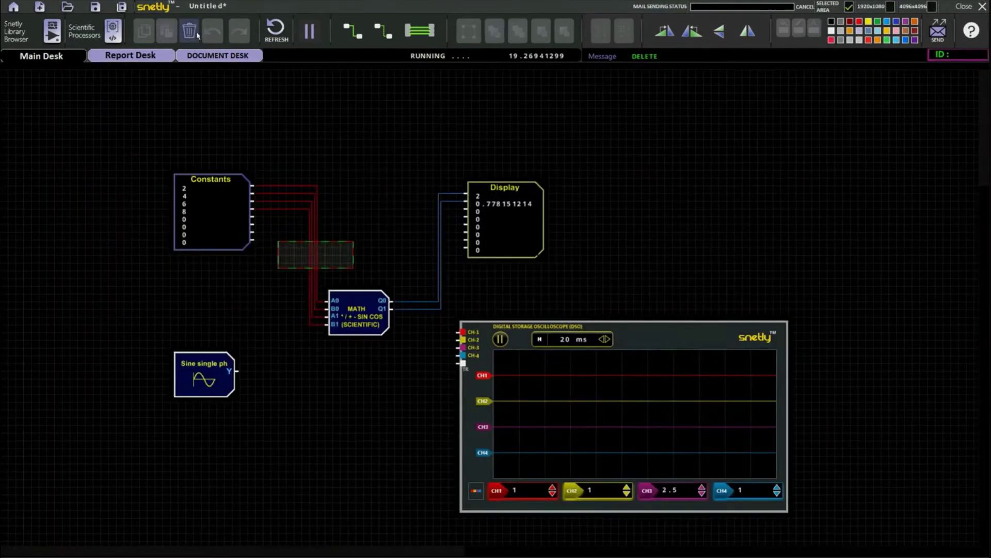
{"action": "left_click", "coordinate": [197, 33]}
{"action": "left_click_drag", "start_coordinate": [383, 242], "coordinate": [449, 276]}
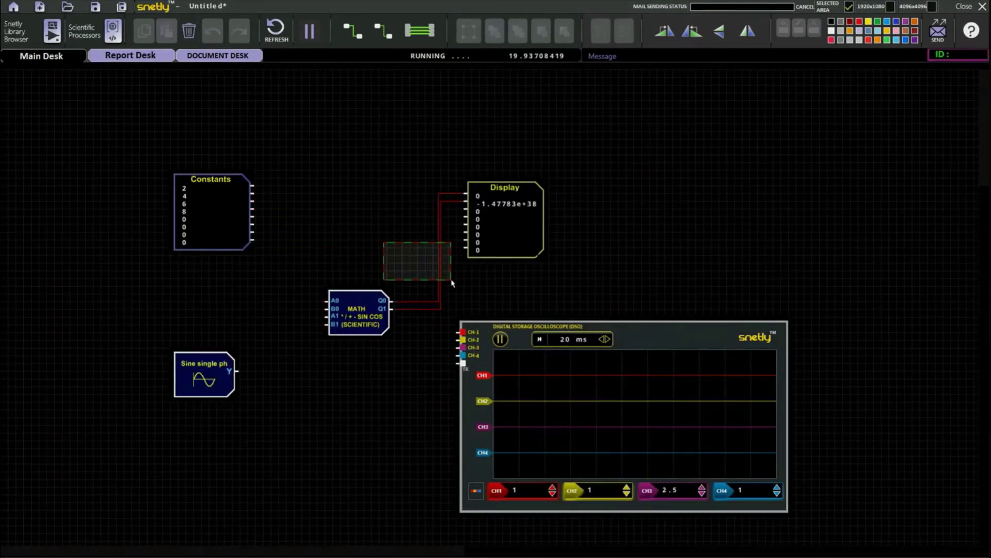
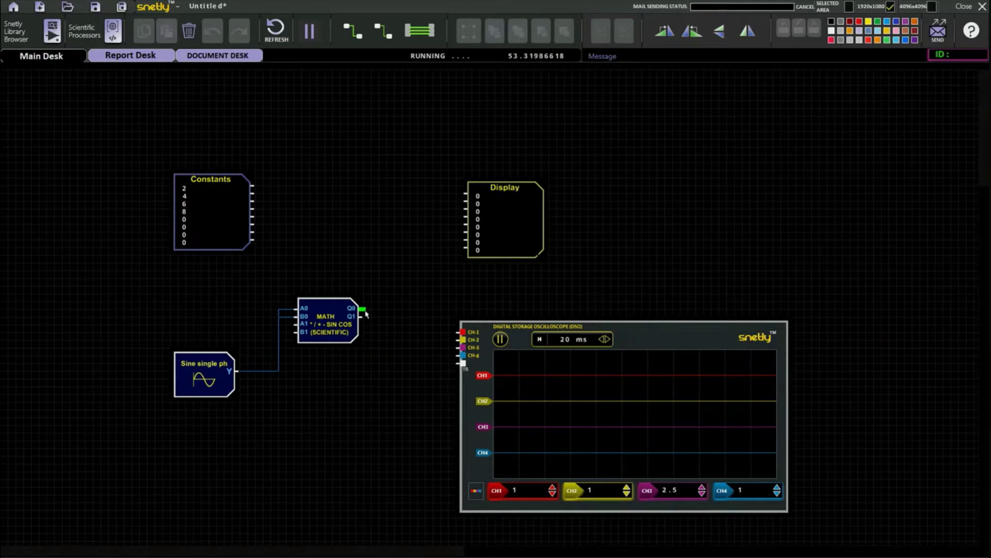
Connect the Math module's Q0 output to oscilloscope input CH-1 and set the CH1 scale to 2.5.
{"action": "left_click_drag", "start_coordinate": [365, 314], "coordinate": [462, 332]}
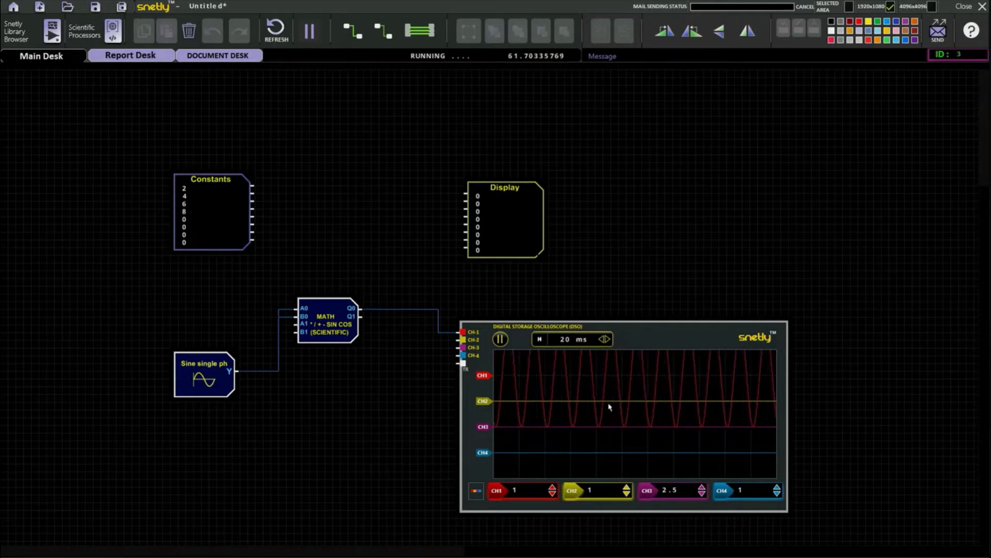
{"action": "left_click", "coordinate": [552, 494]}
{"action": "left_click", "coordinate": [553, 488]}
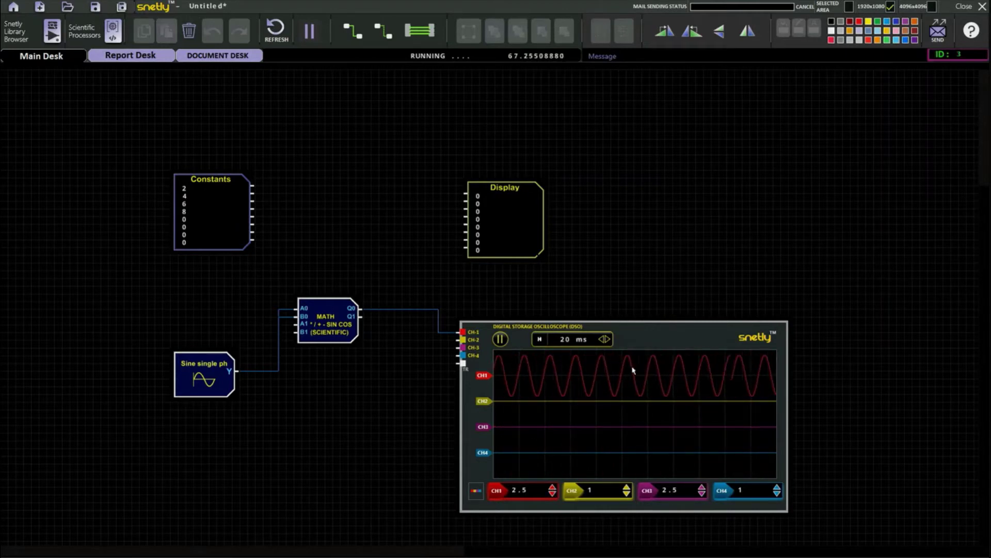
Place a second single-phase sine source below the first and move the Math module down beside the two sources.
{"action": "left_click", "coordinate": [31, 31]}
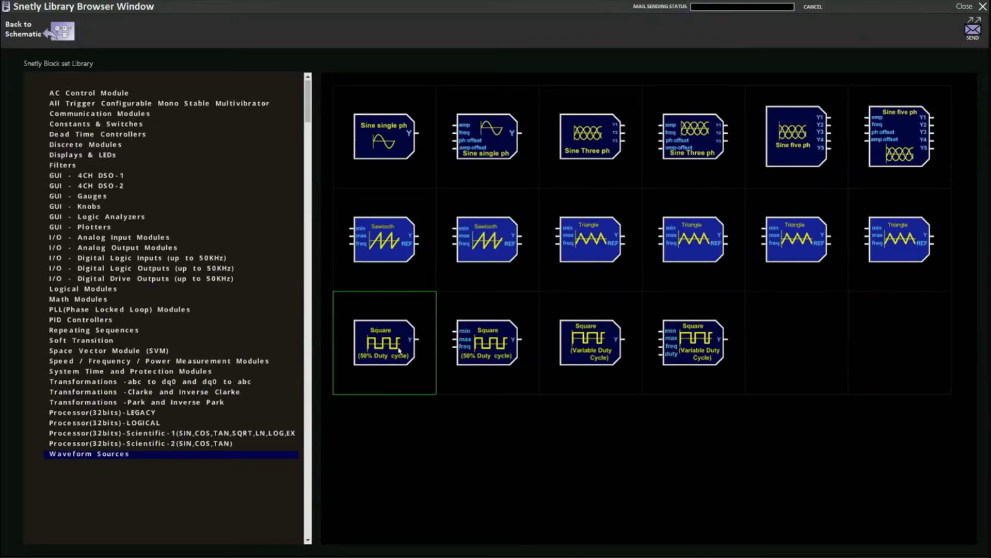
{"action": "left_click_drag", "start_coordinate": [384, 136], "coordinate": [254, 436]}
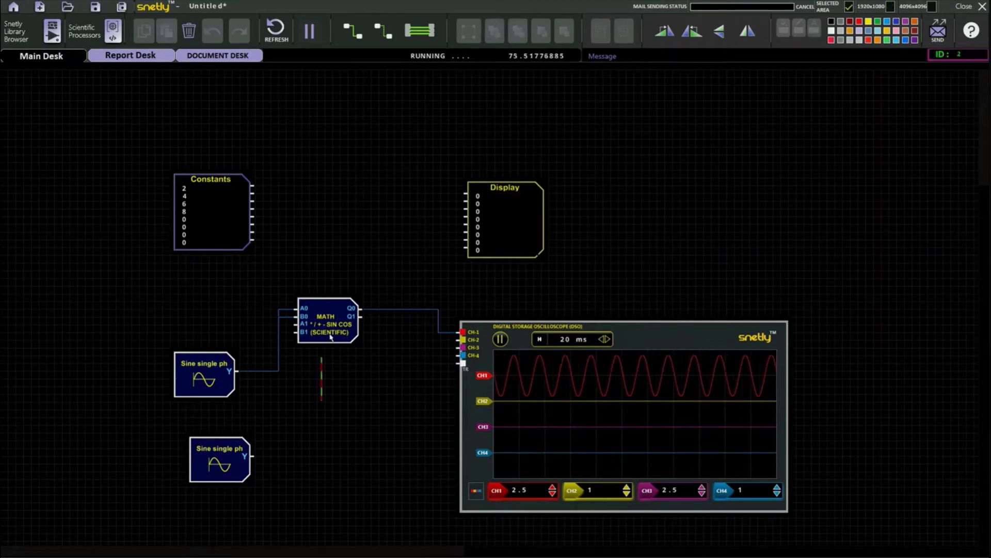
{"action": "left_click_drag", "start_coordinate": [325, 333], "coordinate": [335, 428]}
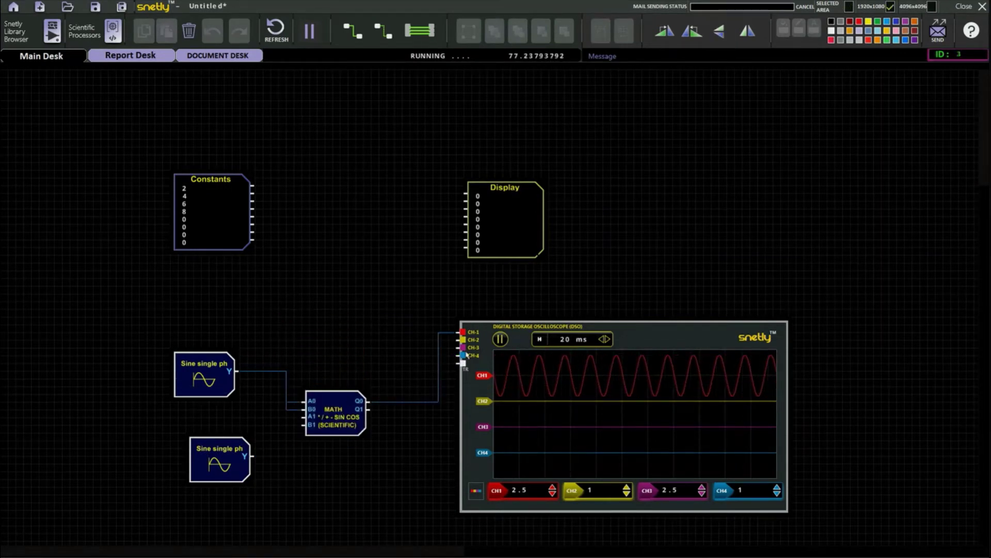
Wire the upper sine source to oscilloscope CH-2, and the lower one to Math inputs A1 and B1 and oscilloscope CH-3.
{"action": "left_click", "coordinate": [240, 372]}
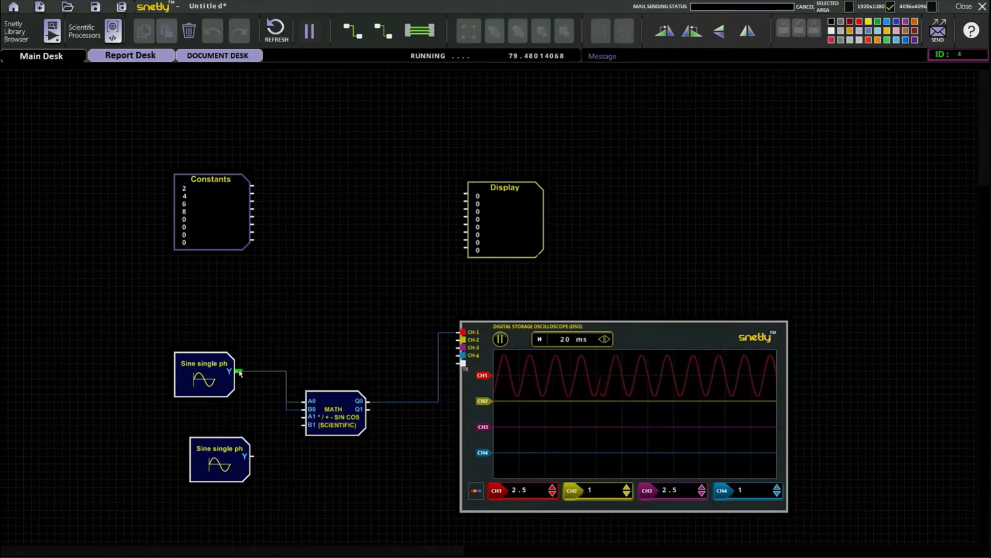
{"action": "left_click", "coordinate": [463, 339]}
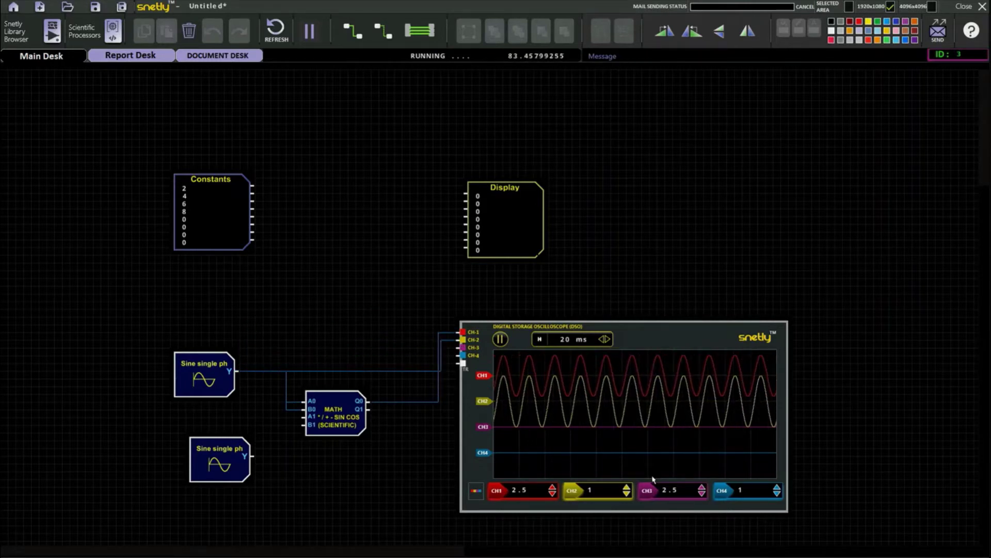
{"action": "left_click", "coordinate": [254, 457]}
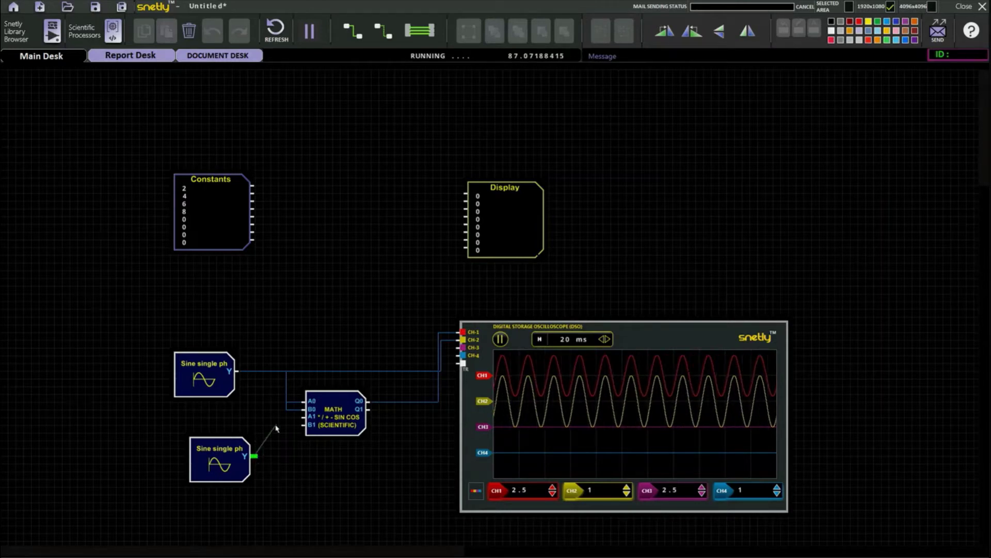
{"action": "left_click", "coordinate": [303, 419]}
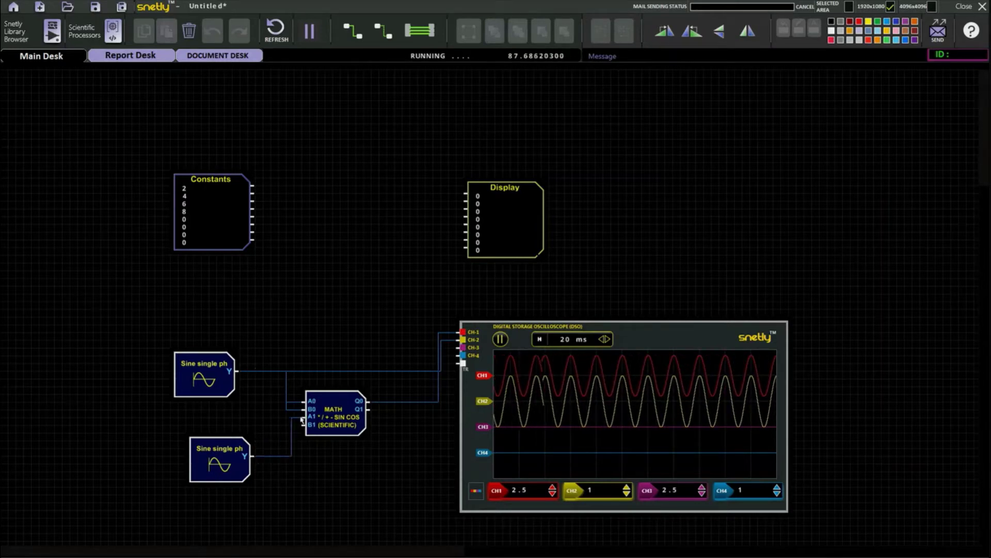
{"action": "left_click", "coordinate": [254, 456]}
{"action": "left_click", "coordinate": [304, 417]}
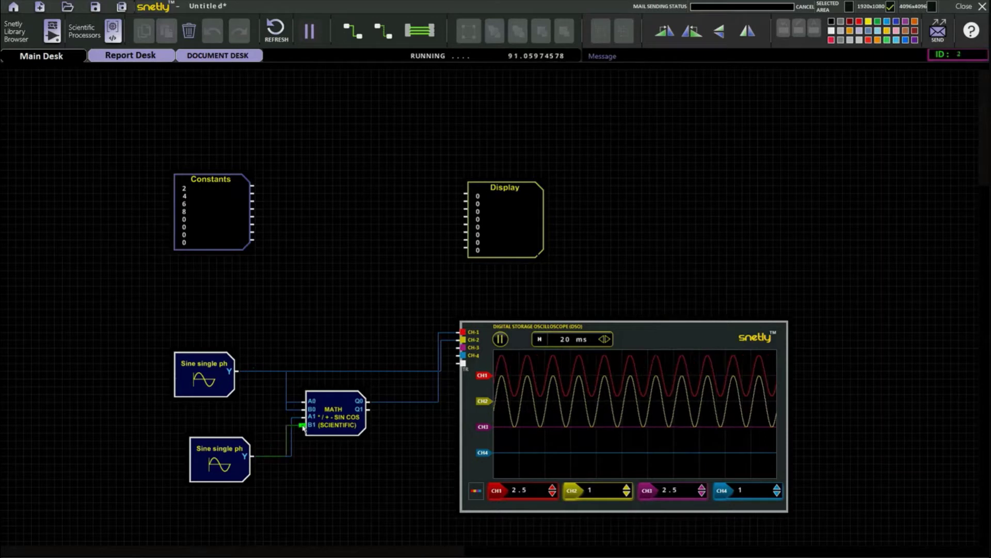
{"action": "left_click", "coordinate": [253, 457]}
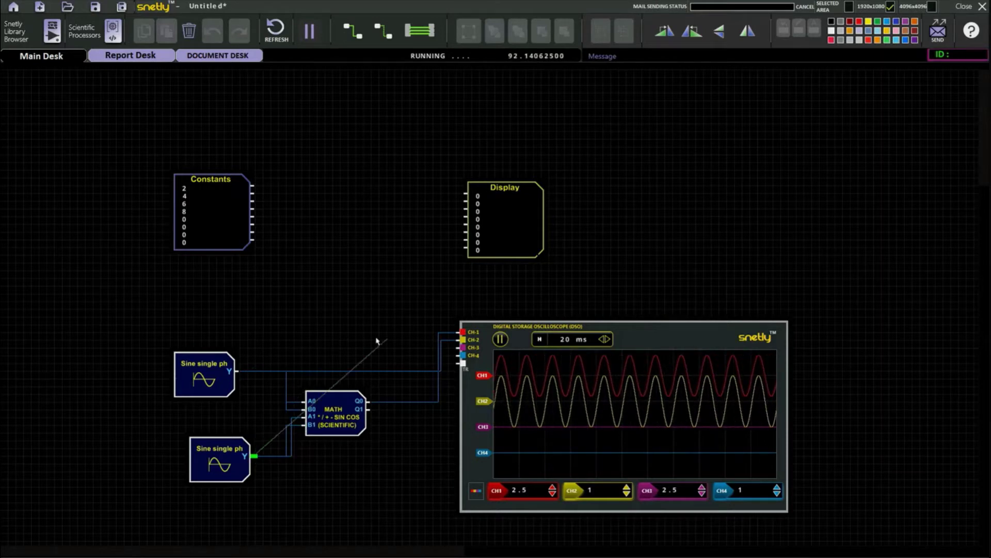
{"action": "left_click", "coordinate": [457, 349]}
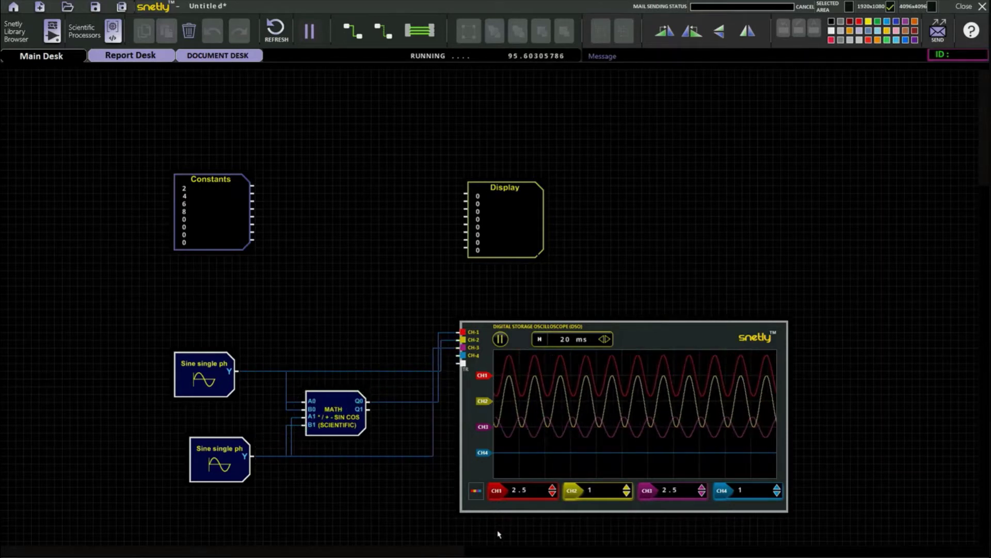
Set the oscilloscope's CH3 scale to 1 and switch channel traces off and on to compare the waveforms individually.
{"action": "left_click", "coordinate": [702, 494]}
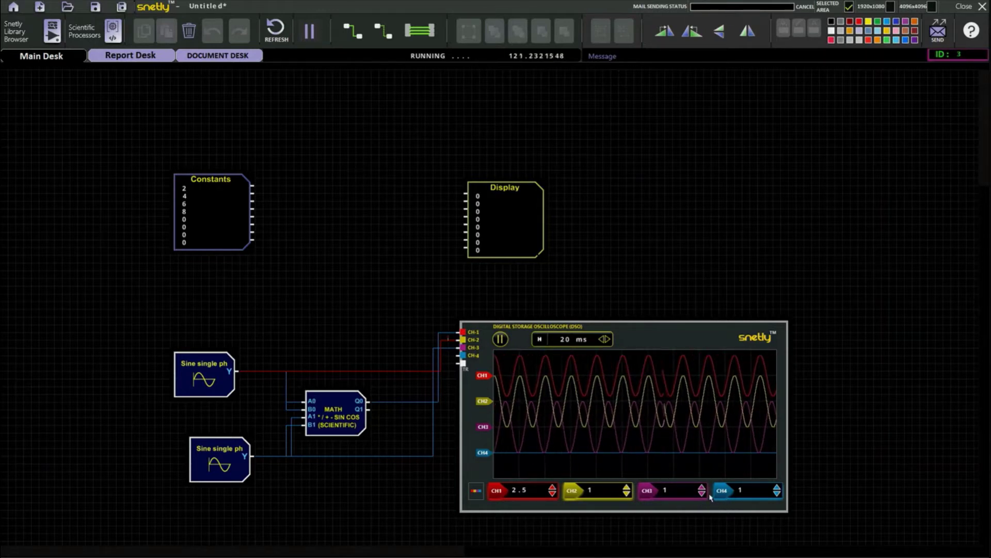
{"action": "left_click", "coordinate": [498, 491]}
{"action": "left_click", "coordinate": [574, 490]}
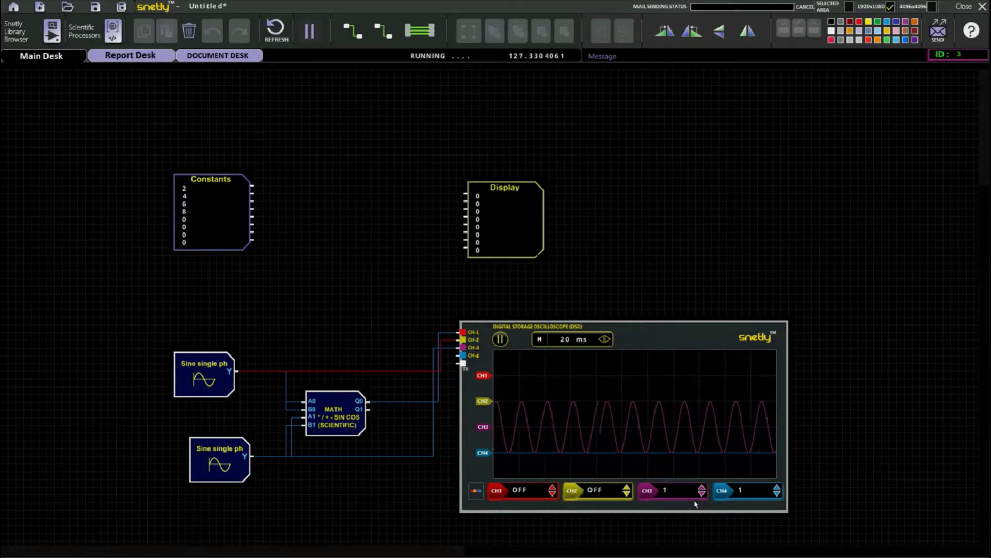
{"action": "left_click", "coordinate": [574, 490]}
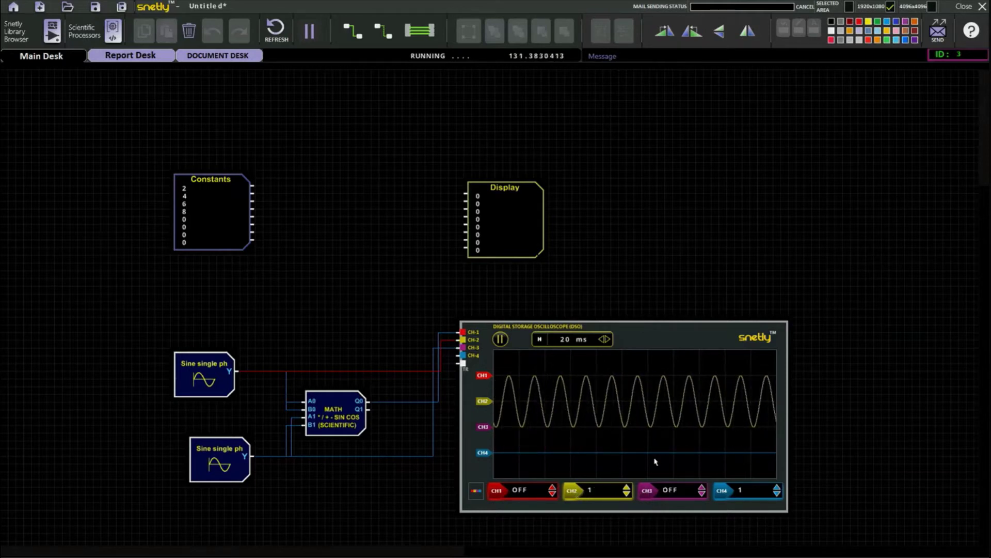
{"action": "left_click", "coordinate": [551, 488]}
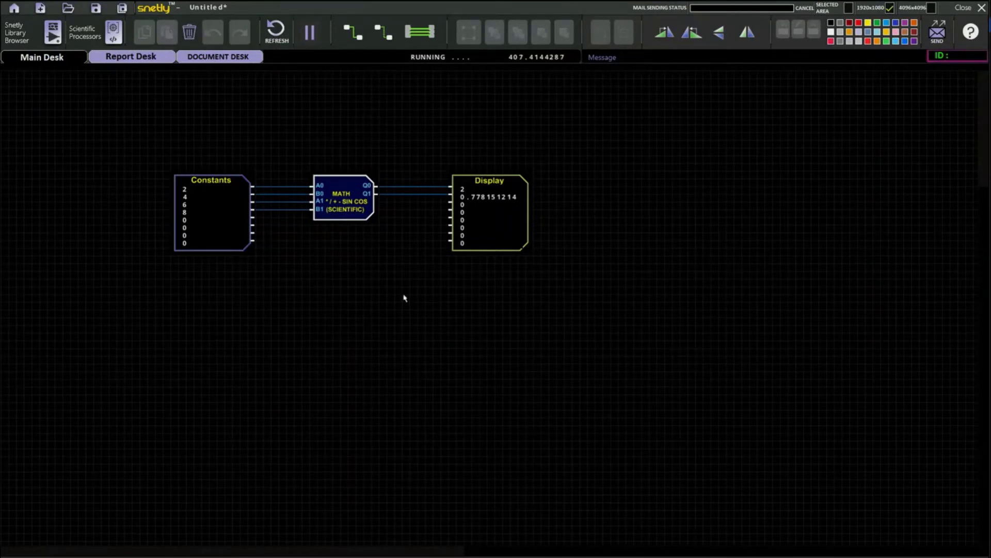
Place a MATH (LEGACY) module from the Math Modules library below the scientific Math module.
{"action": "left_click", "coordinate": [52, 32]}
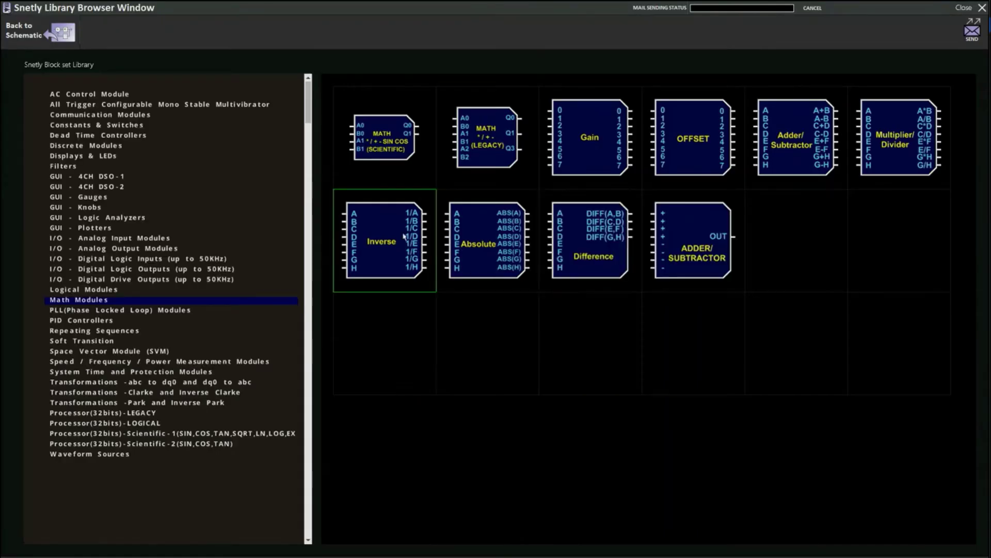
{"action": "left_click", "coordinate": [494, 150]}
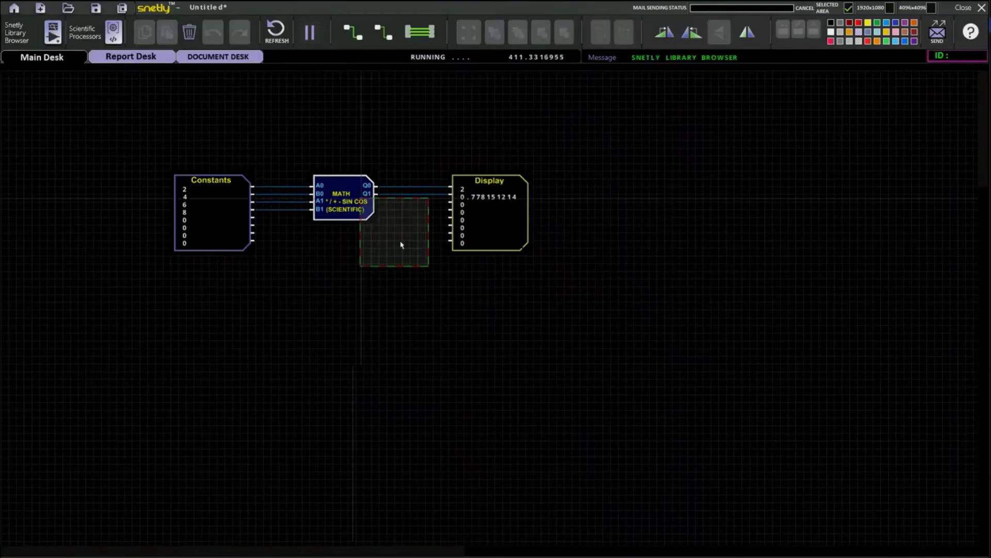
{"action": "left_click", "coordinate": [254, 310]}
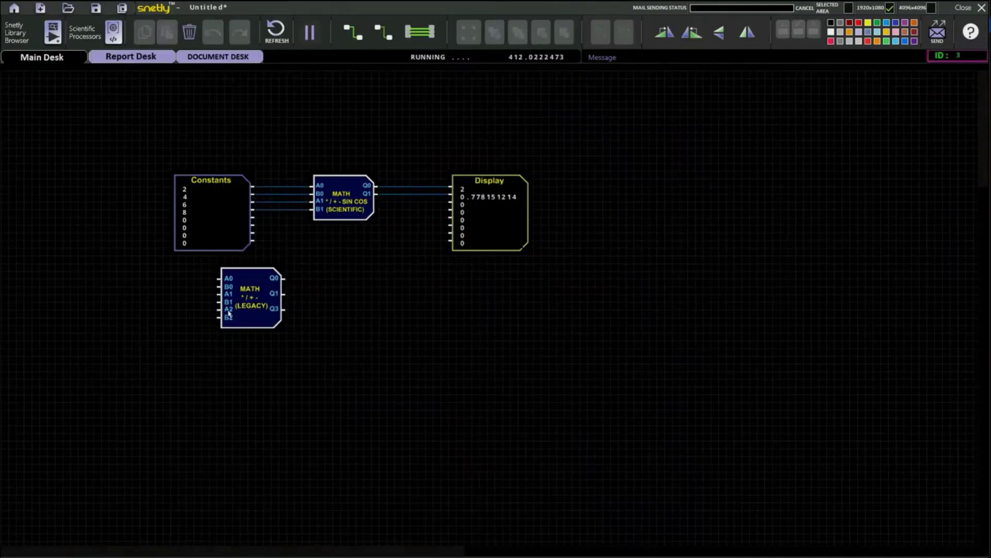
Delete the scientific Math module and move the legacy Math module into its place between Constants and Display.
{"action": "left_click", "coordinate": [349, 196]}
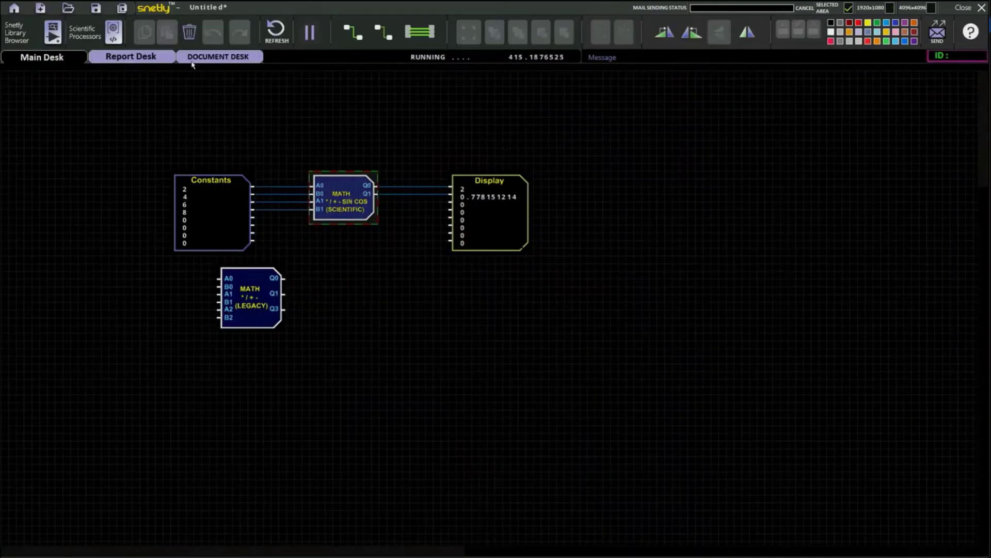
{"action": "left_click", "coordinate": [189, 32]}
{"action": "left_click_drag", "start_coordinate": [260, 303], "coordinate": [353, 214]}
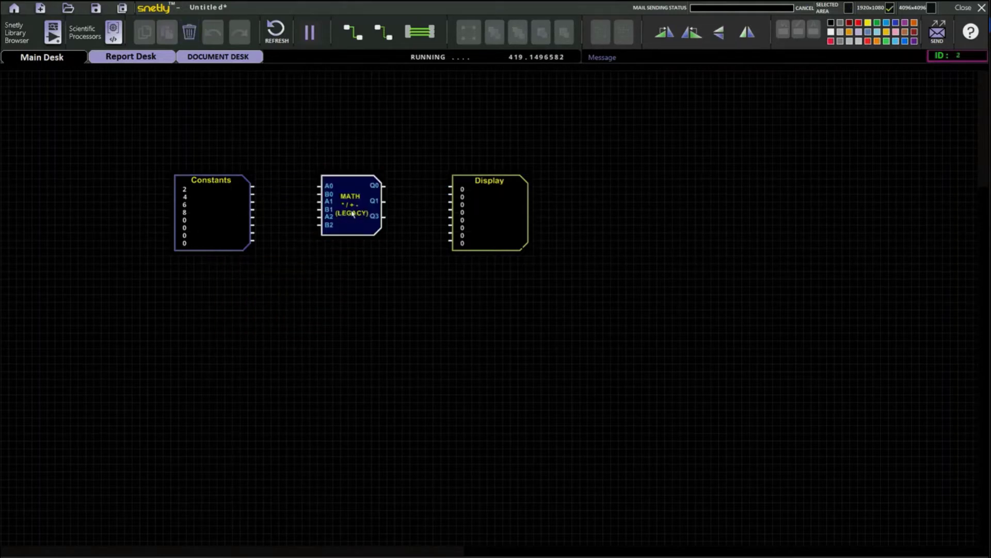
Set the legacy Math module's function selections to 4 for channel 0, 8 for channel 1 and 15 for channel 2, and apply them.
{"action": "double_click", "coordinate": [353, 213]}
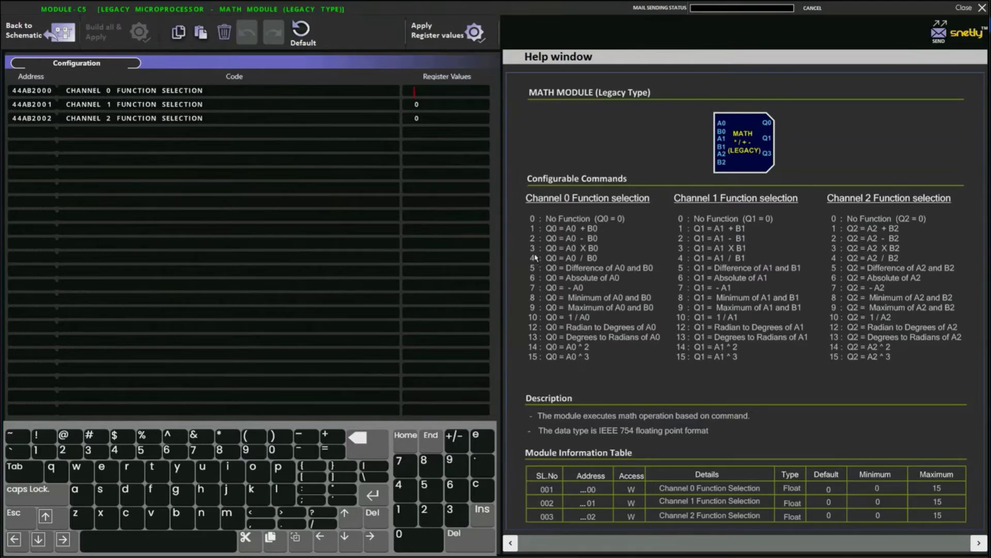
{"action": "left_click", "coordinate": [406, 491]}
{"action": "key", "text": "BackSpace"}
{"action": "type", "text": "8"}
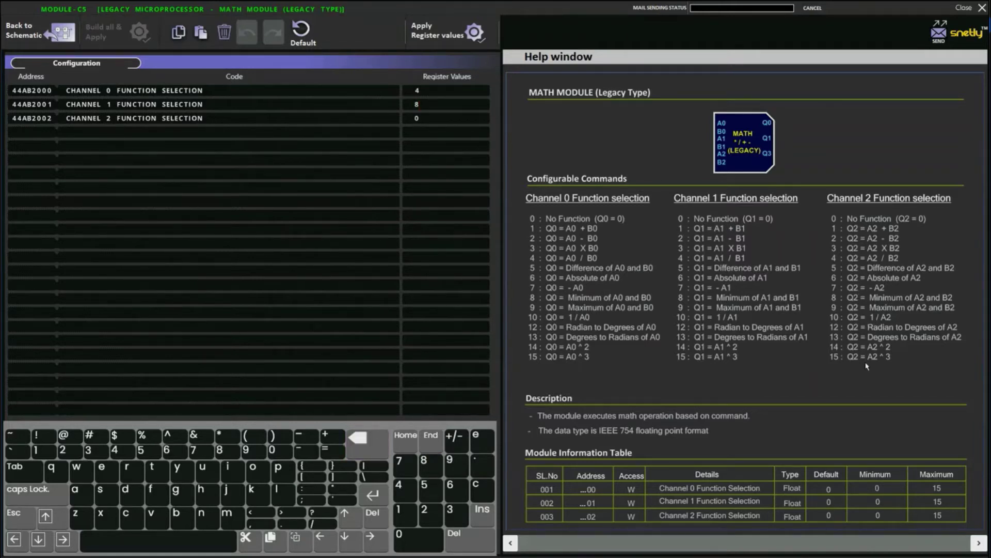
{"action": "left_click", "coordinate": [372, 440]}
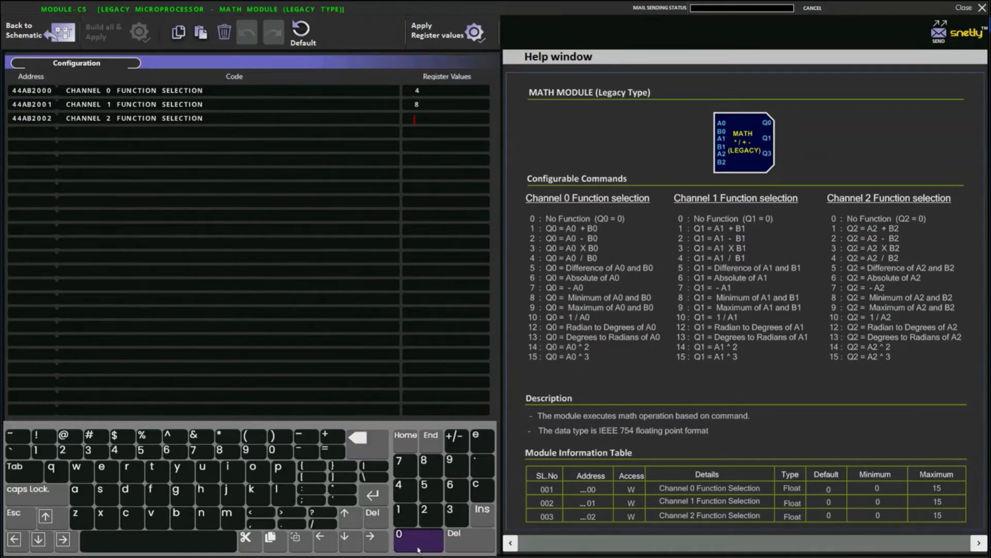
{"action": "left_click", "coordinate": [406, 516]}
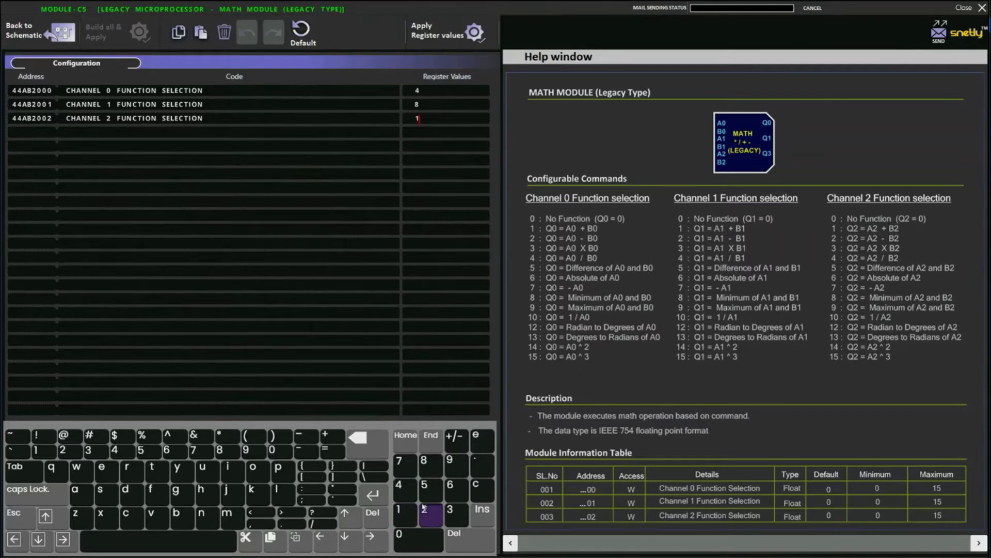
{"action": "left_click", "coordinate": [428, 488]}
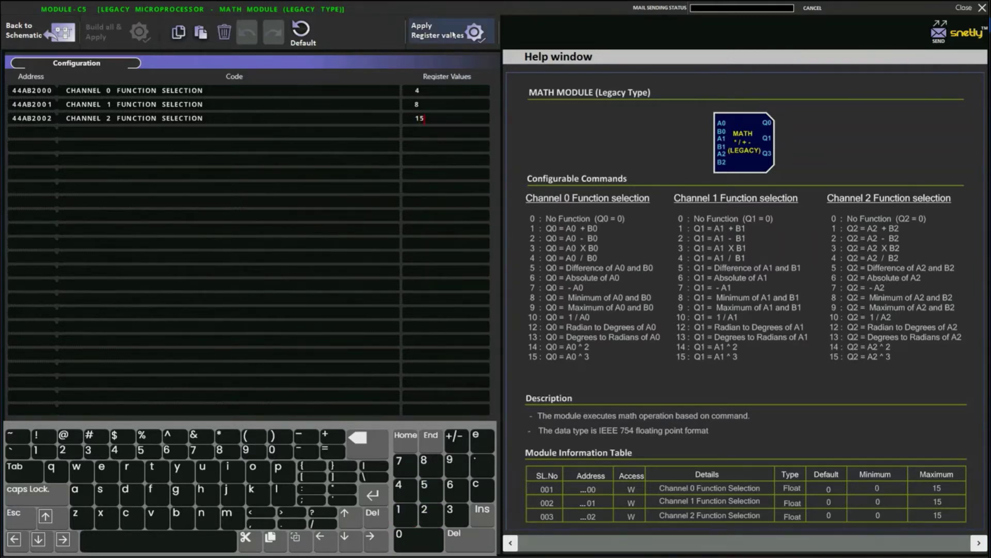
{"action": "left_click", "coordinate": [51, 34]}
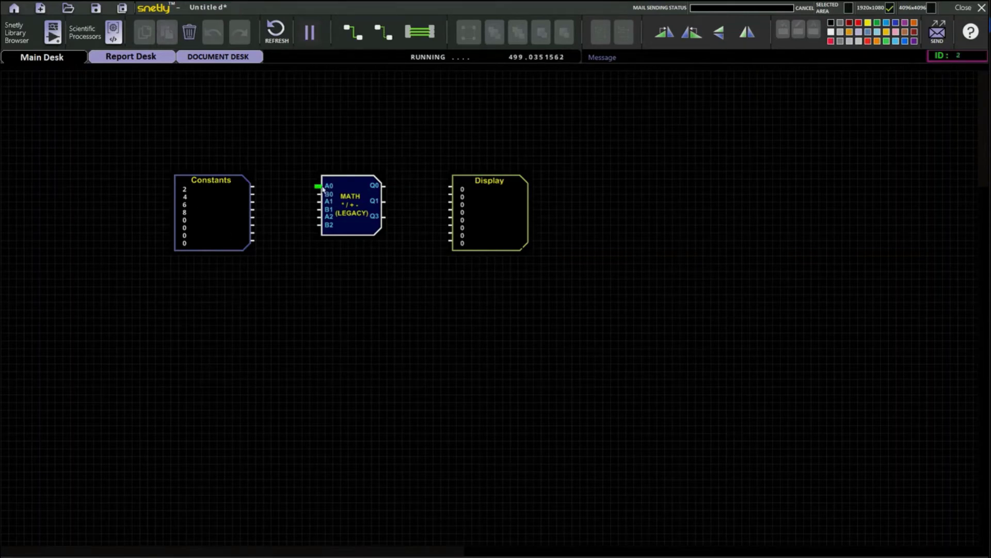
Set floating point constant 4 to 10 and constant 5 to 12 in the Constants module, and apply the register values.
{"action": "double_click", "coordinate": [217, 214]}
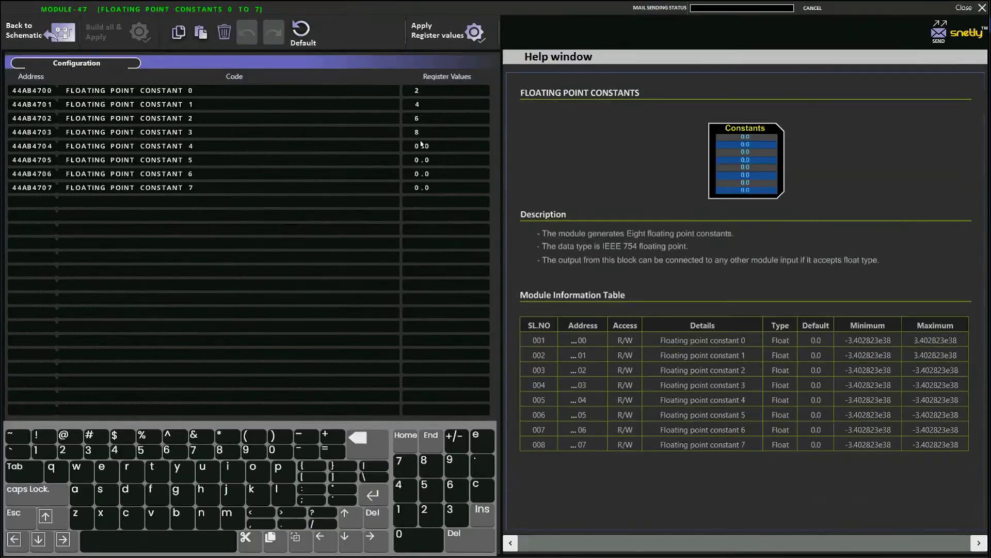
{"action": "left_click", "coordinate": [371, 444]}
{"action": "left_click", "coordinate": [371, 444]}
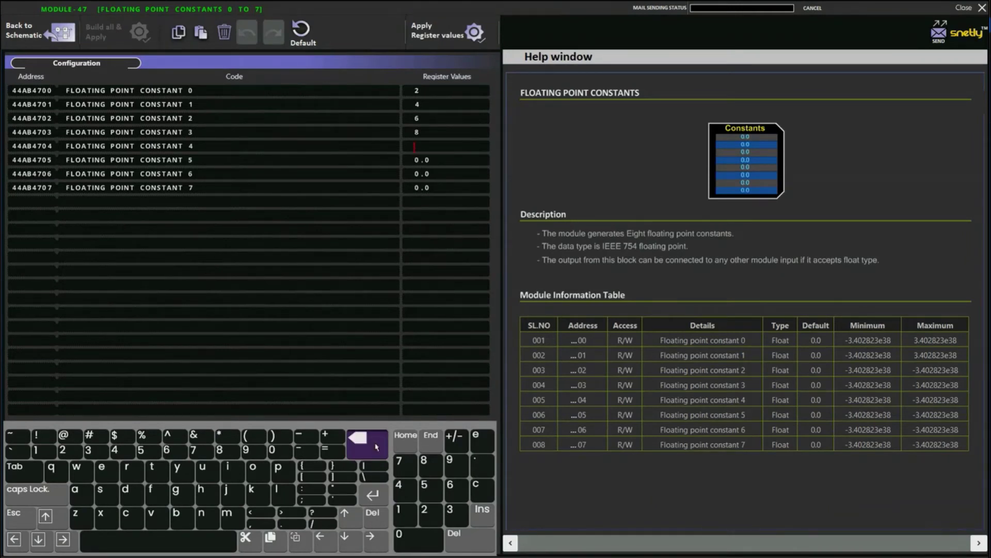
{"action": "left_click", "coordinate": [406, 515]}
{"action": "left_click", "coordinate": [407, 540]}
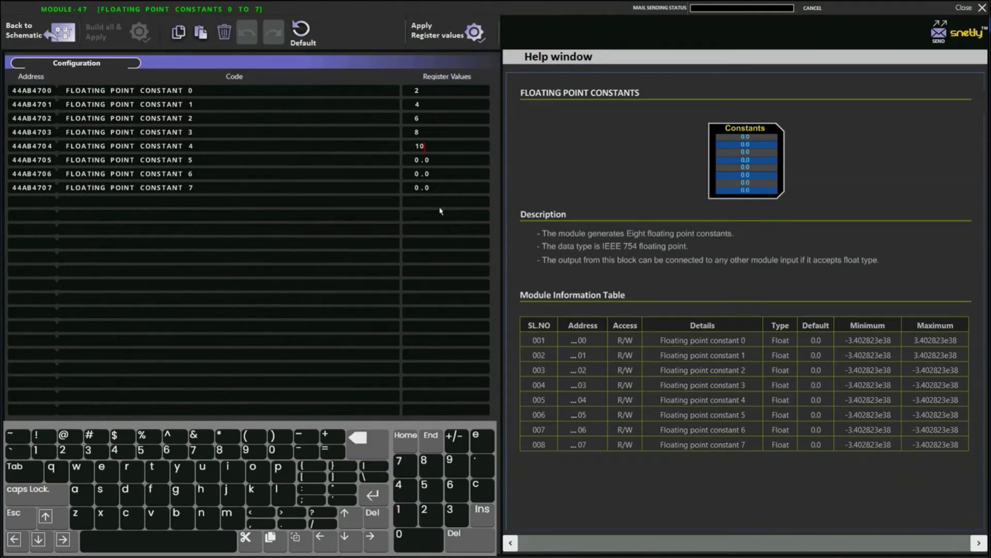
{"action": "left_click", "coordinate": [367, 439]}
{"action": "left_click", "coordinate": [368, 439]}
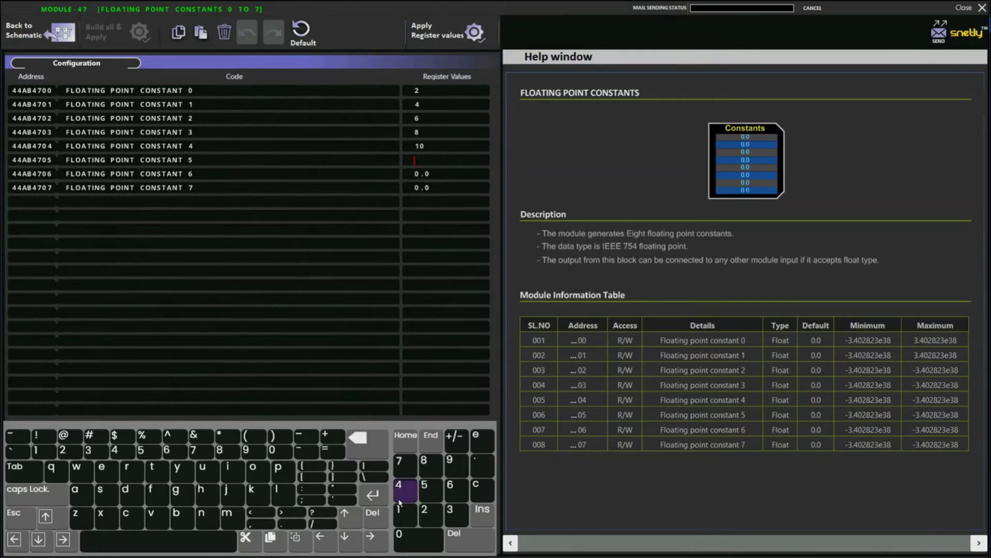
{"action": "left_click", "coordinate": [409, 516]}
{"action": "left_click", "coordinate": [420, 519]}
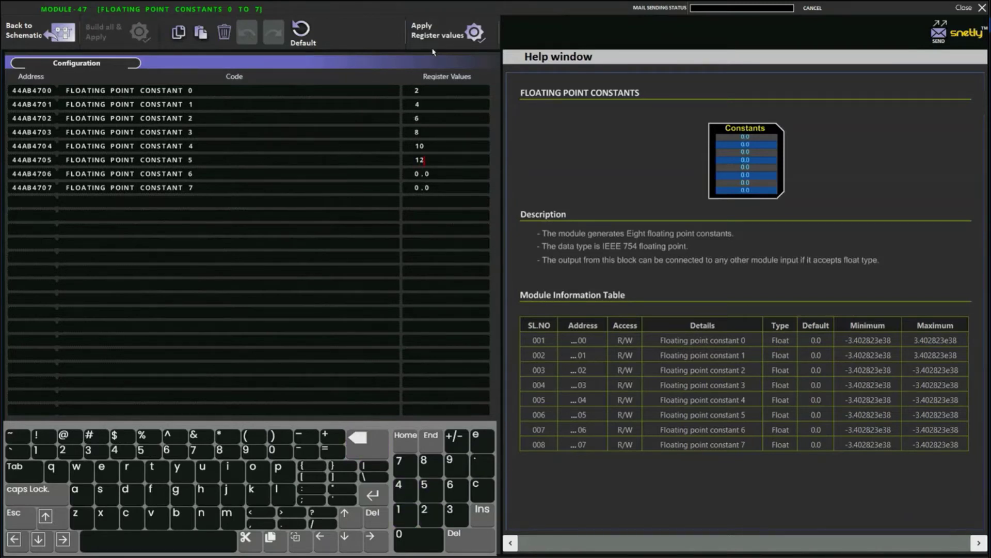
{"action": "left_click", "coordinate": [473, 32]}
{"action": "left_click", "coordinate": [57, 32]}
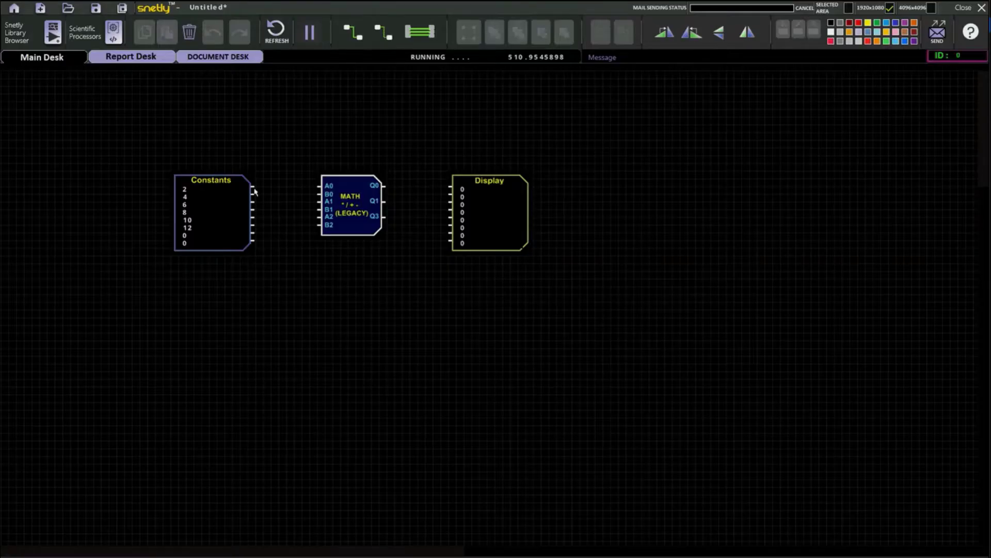
Wire the first six Constants outputs to the legacy Math inputs and the three Math outputs to the first three Display inputs.
{"action": "left_click_drag", "start_coordinate": [253, 188], "coordinate": [318, 189]}
{"action": "left_click", "coordinate": [427, 31]}
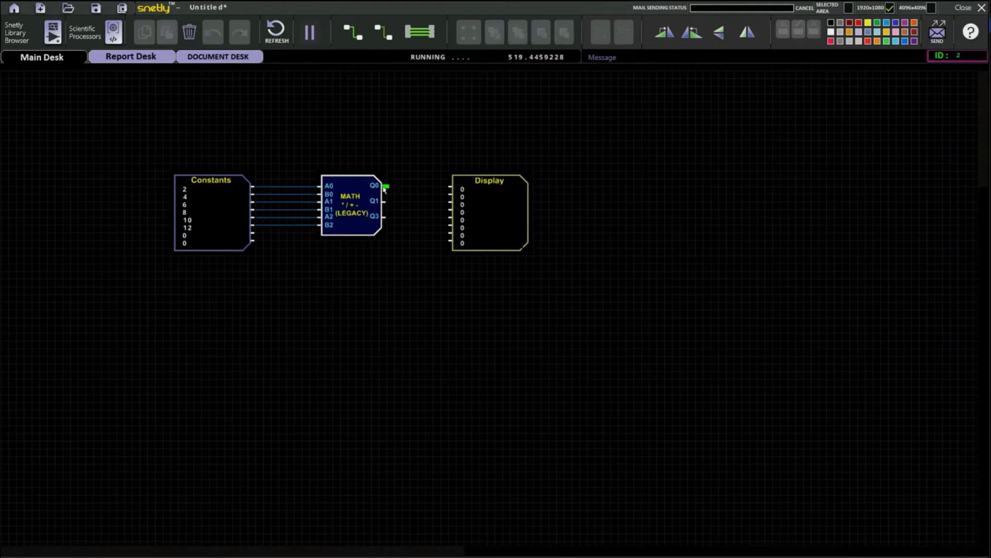
{"action": "left_click_drag", "start_coordinate": [385, 186], "coordinate": [451, 186]}
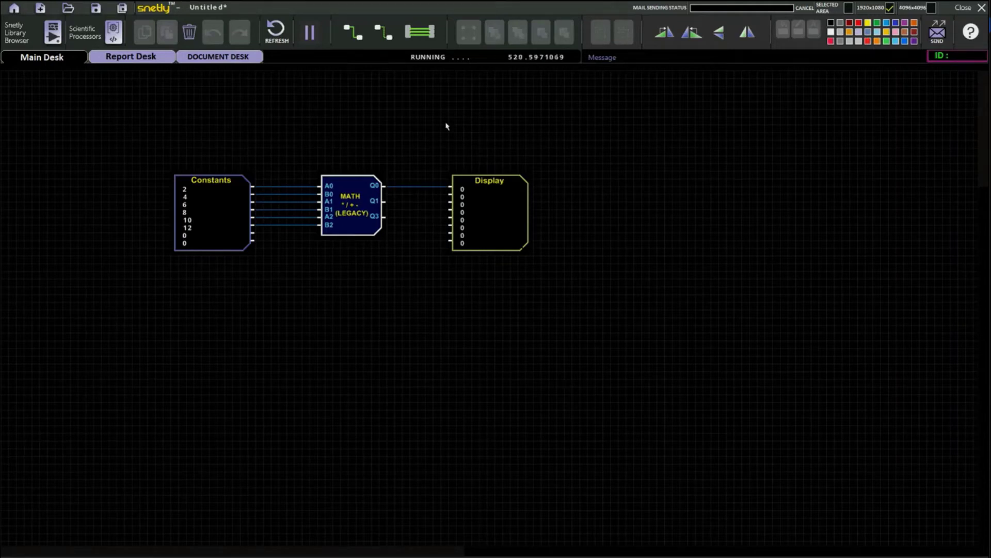
{"action": "left_click", "coordinate": [419, 31]}
{"action": "left_click_drag", "start_coordinate": [506, 231], "coordinate": [509, 233]}
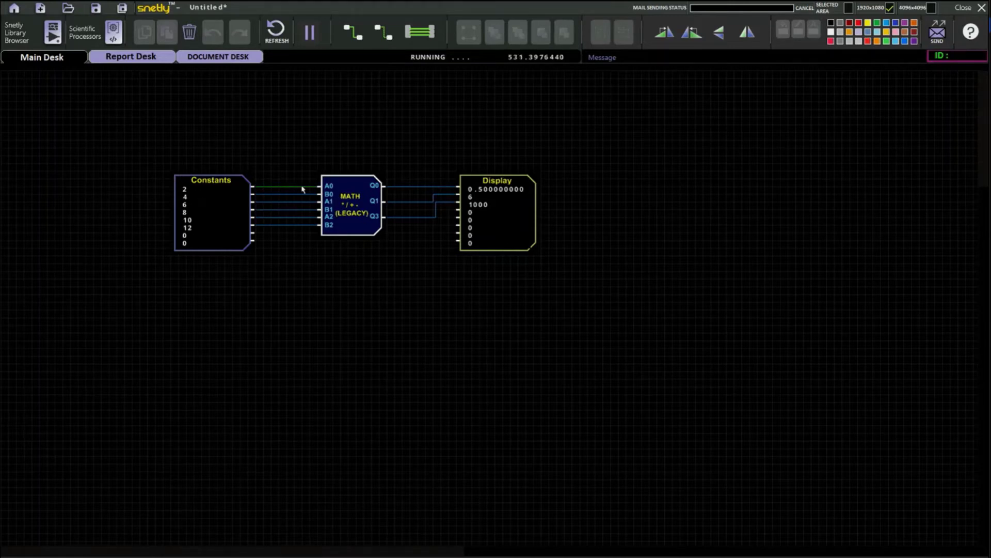
Compare the legacy Math module's channel function selections and command list with the constants and the Display results.
{"action": "double_click", "coordinate": [198, 214]}
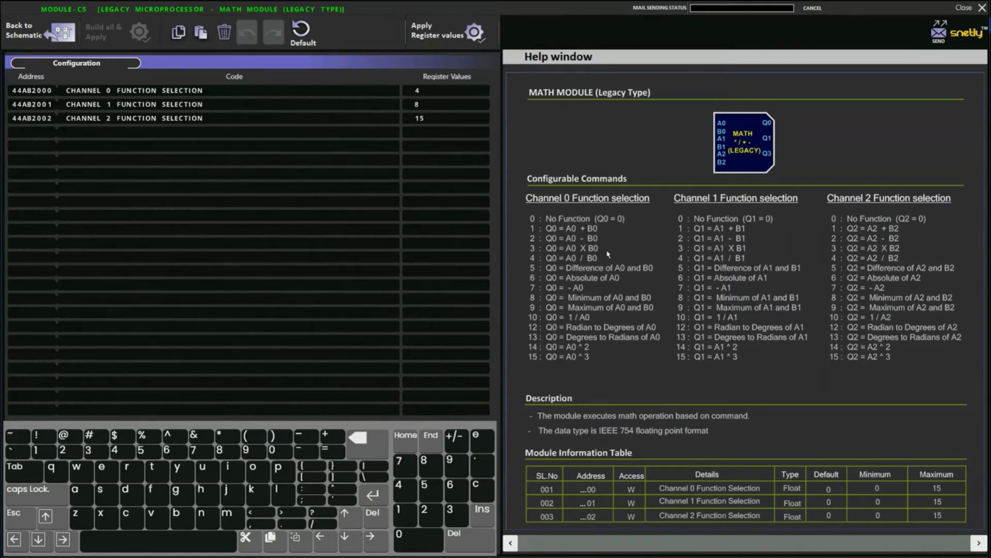
{"action": "left_click", "coordinate": [39, 36]}
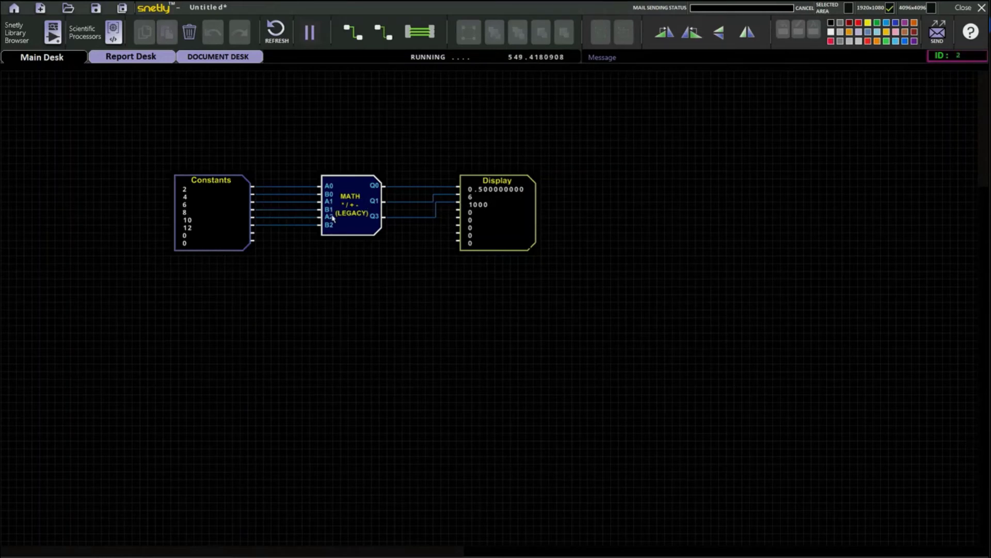
{"action": "double_click", "coordinate": [345, 206]}
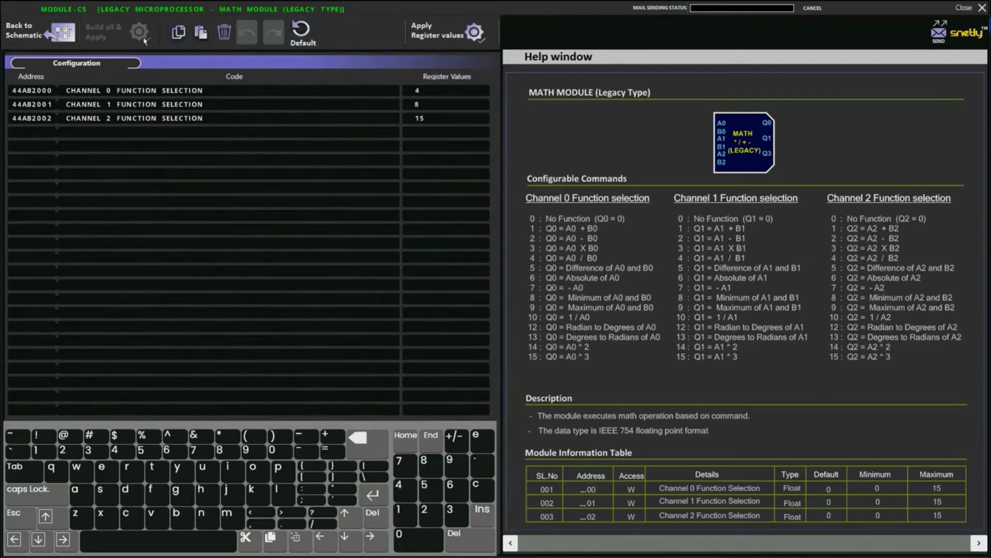
{"action": "left_click", "coordinate": [57, 32]}
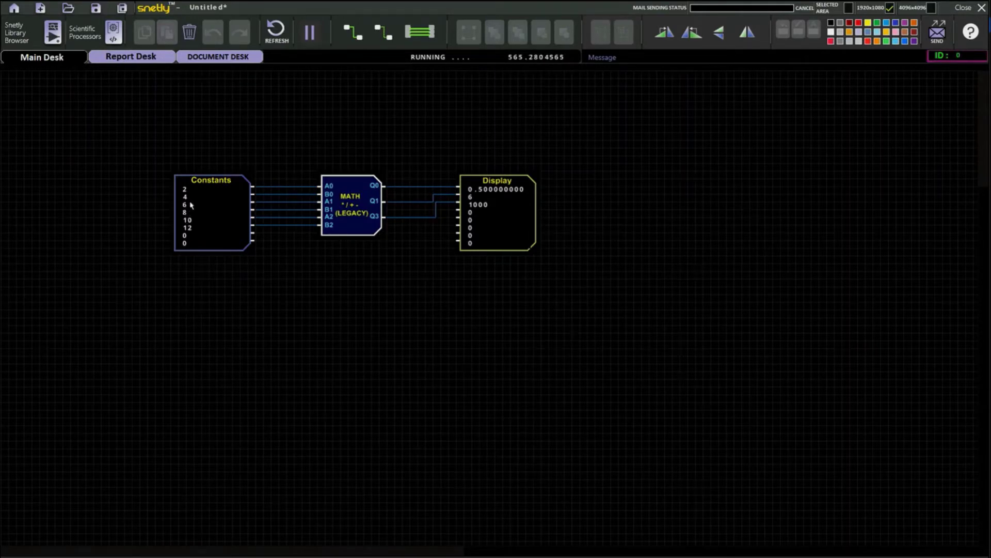
{"action": "double_click", "coordinate": [354, 210]}
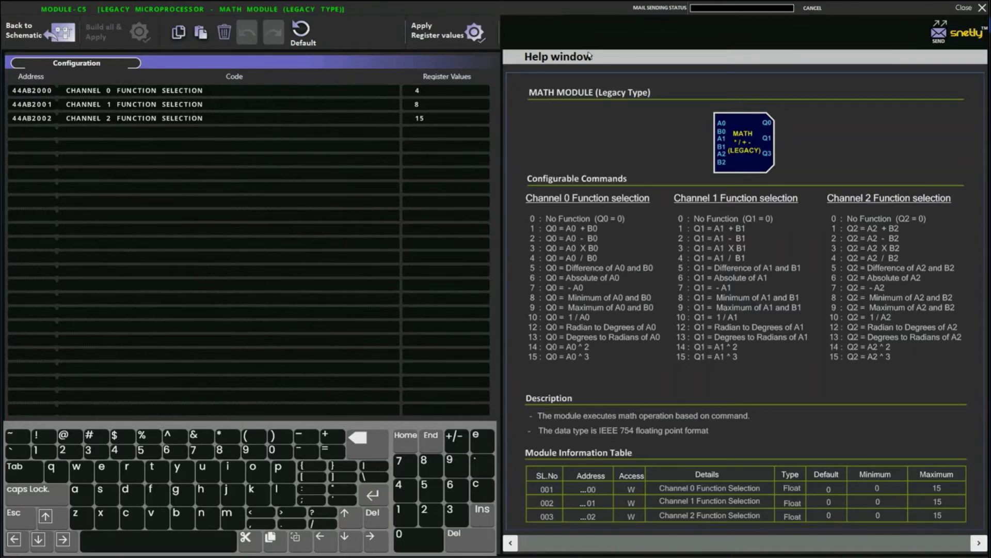
{"action": "left_click", "coordinate": [48, 33]}
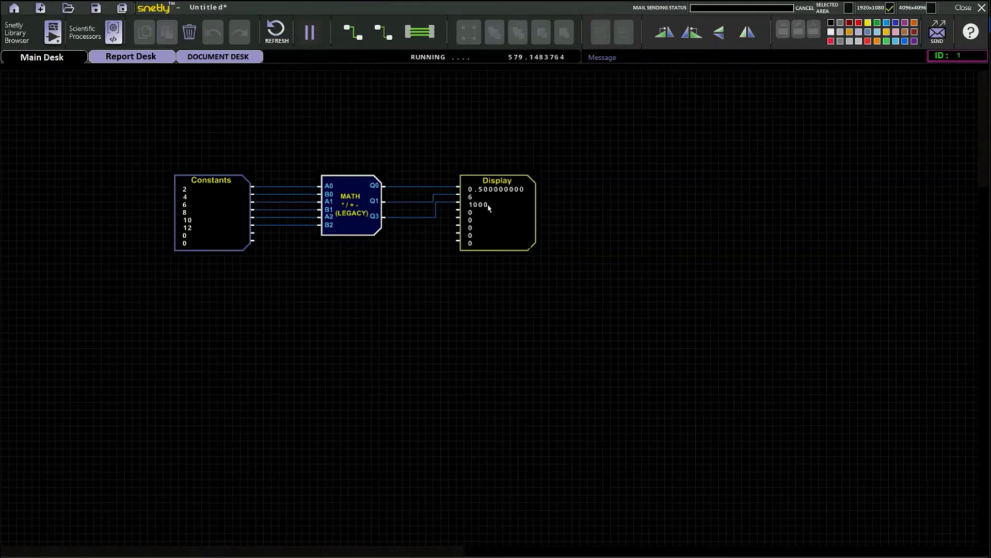
Place a Gain module from the Math Modules library below the legacy Math module.
{"action": "left_click", "coordinate": [19, 33]}
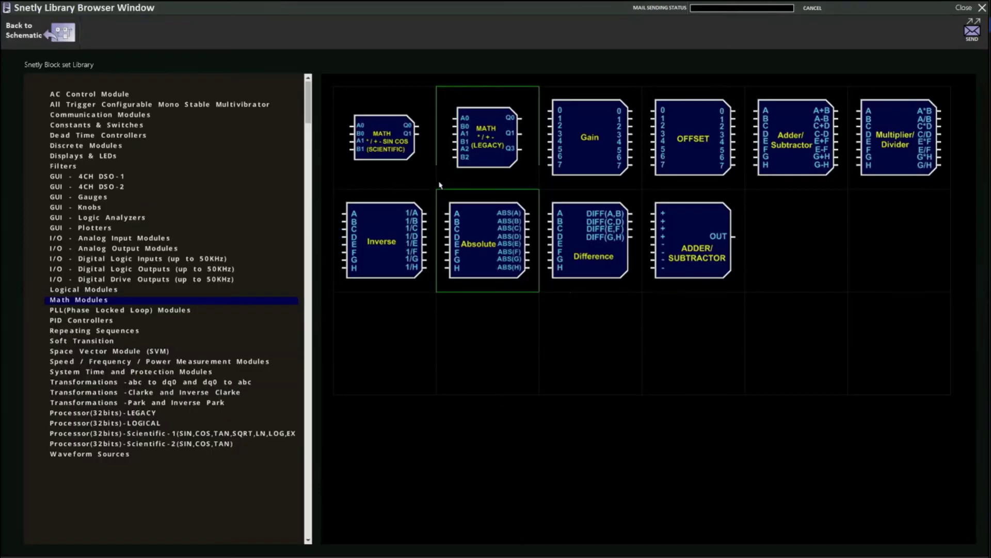
{"action": "left_click", "coordinate": [599, 136]}
{"action": "left_click", "coordinate": [366, 309]}
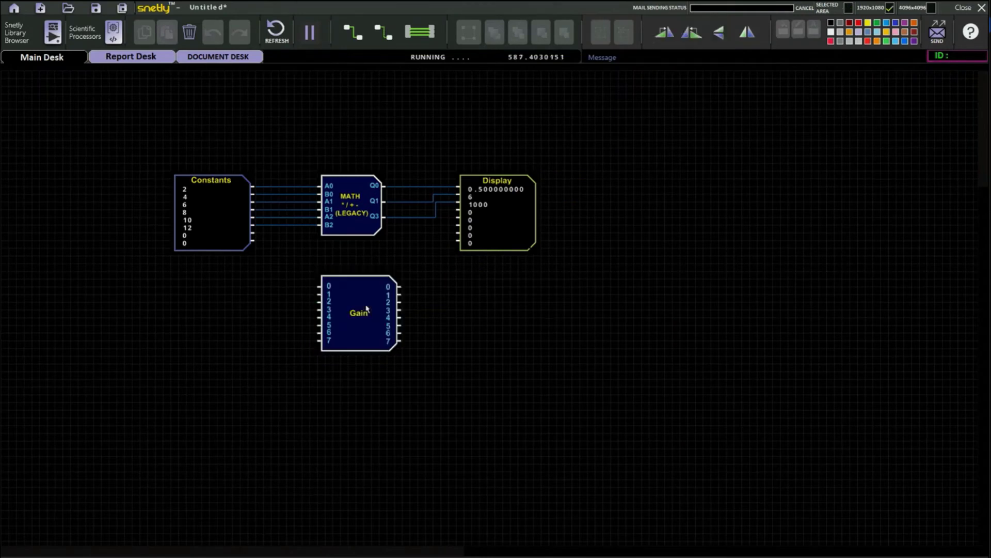
Delete the legacy Math module and move the Gain module into its place between Constants and Display.
{"action": "left_click_drag", "start_coordinate": [350, 143], "coordinate": [345, 247]}
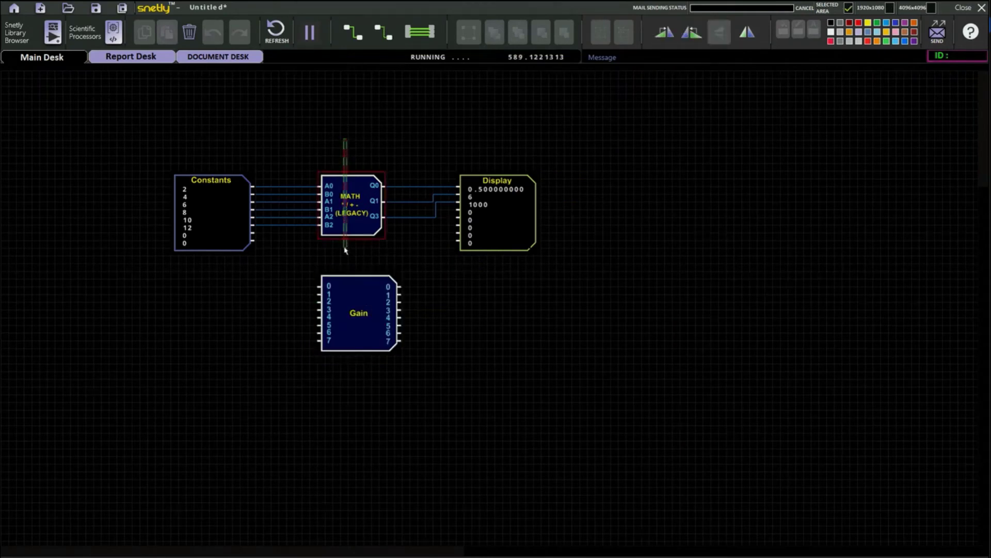
{"action": "left_click", "coordinate": [190, 33]}
{"action": "left_click", "coordinate": [191, 33]}
{"action": "left_click_drag", "start_coordinate": [382, 294], "coordinate": [370, 214]}
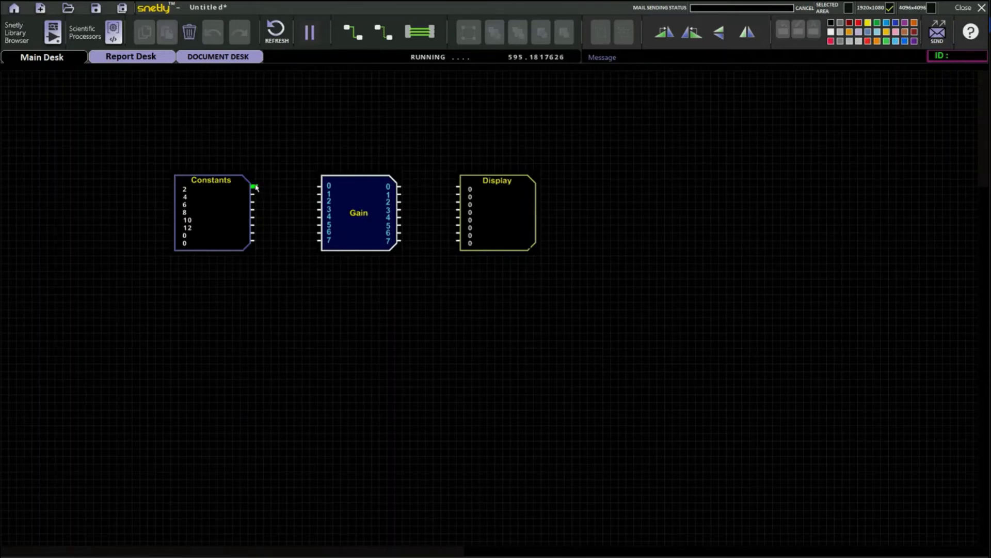
Wire the first four Constants outputs to Gain inputs 0 to 3 and Gain outputs 0 to 3 to the first four Display inputs.
{"action": "left_click_drag", "start_coordinate": [254, 186], "coordinate": [318, 190]}
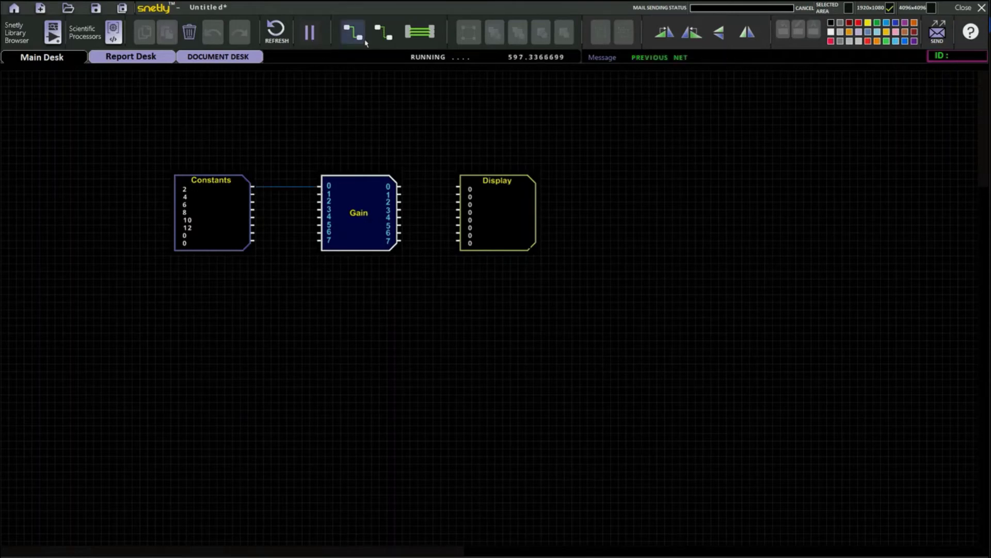
{"action": "left_click", "coordinate": [391, 38]}
{"action": "left_click", "coordinate": [392, 39]}
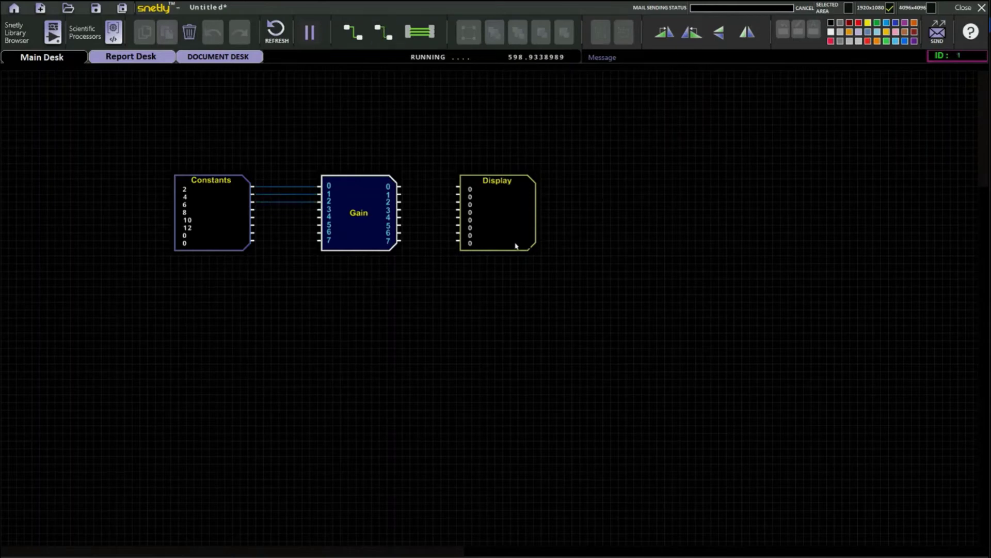
{"action": "left_click", "coordinate": [385, 34]}
{"action": "left_click_drag", "start_coordinate": [401, 187], "coordinate": [458, 187]}
{"action": "left_click", "coordinate": [391, 34]}
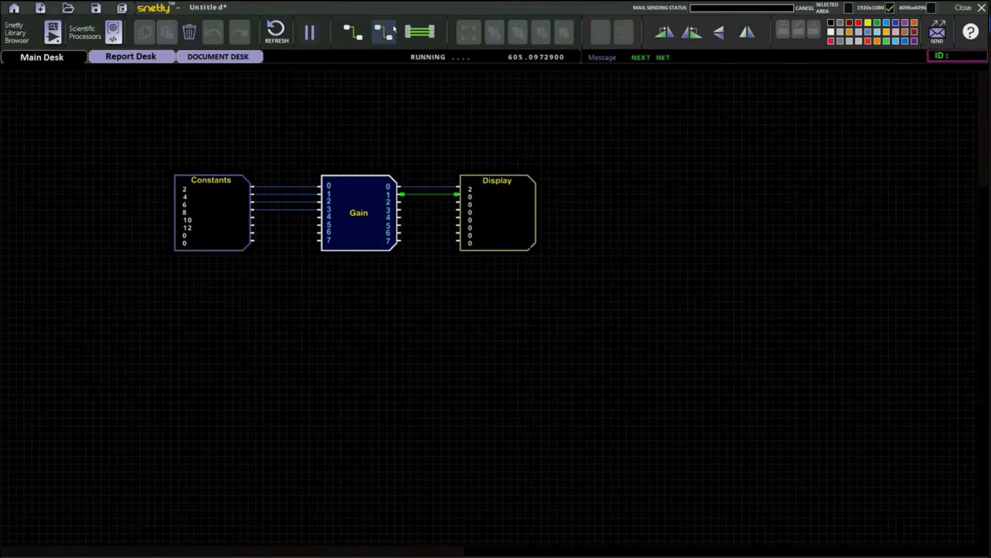
{"action": "left_click", "coordinate": [391, 34]}
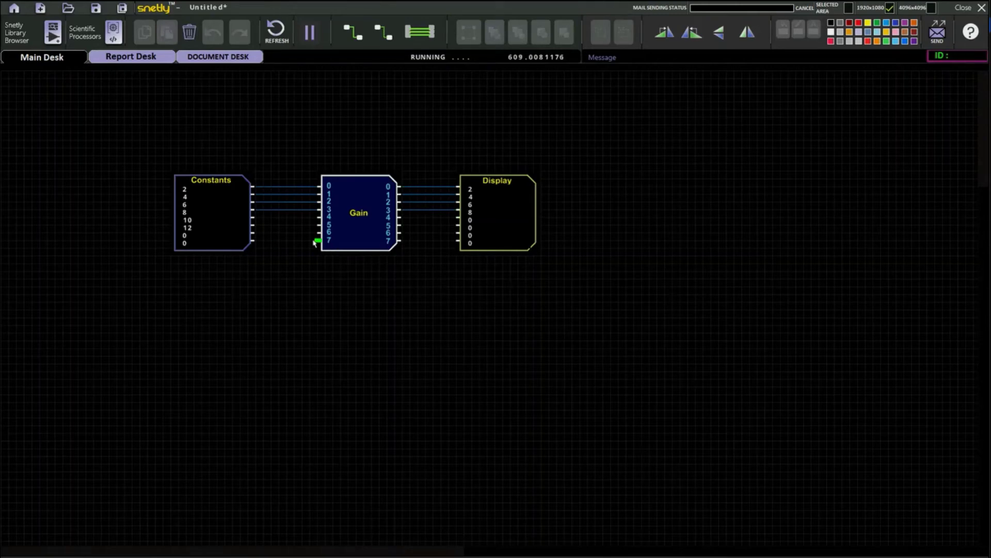
Set the Gain module's gain value 1 to 4 and gain value 2 to 6, and return to the schematic.
{"action": "double_click", "coordinate": [343, 217]}
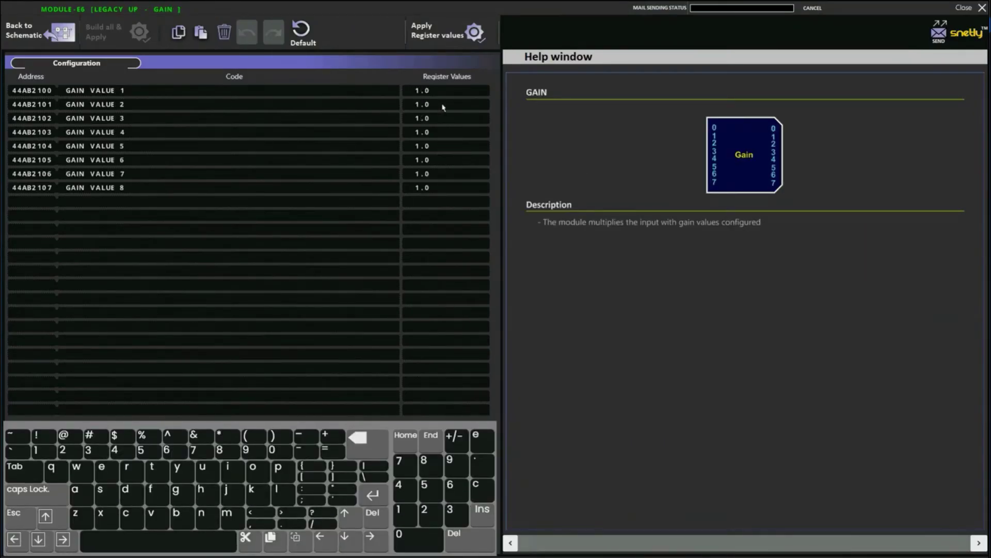
{"action": "left_click", "coordinate": [36, 31]}
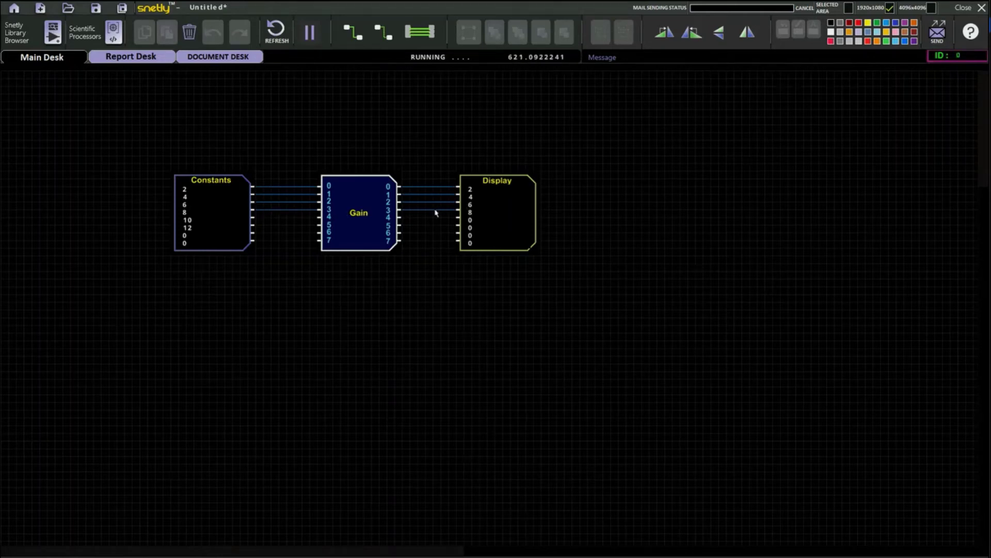
{"action": "double_click", "coordinate": [354, 212]}
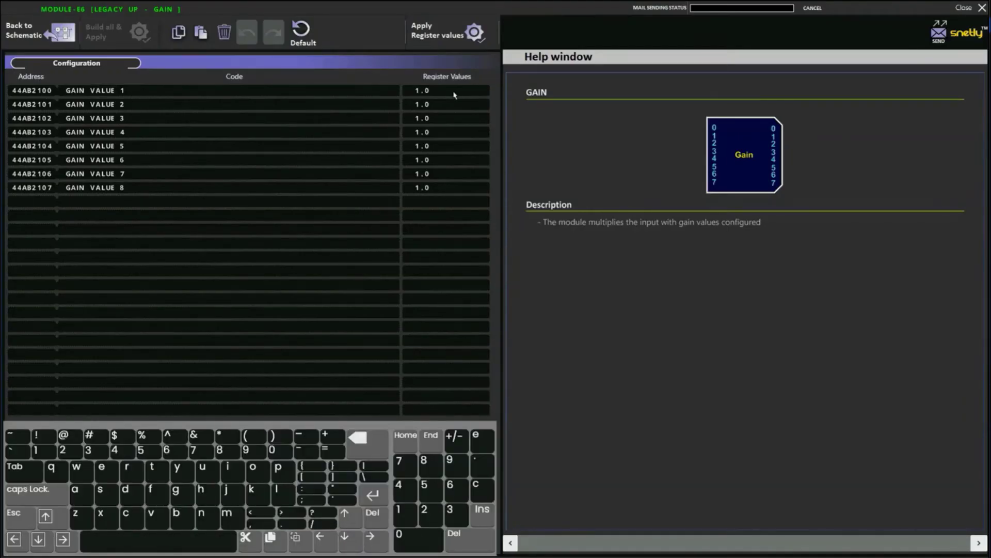
{"action": "left_click", "coordinate": [367, 439]}
{"action": "left_click", "coordinate": [368, 439]}
{"action": "left_click", "coordinate": [367, 439]}
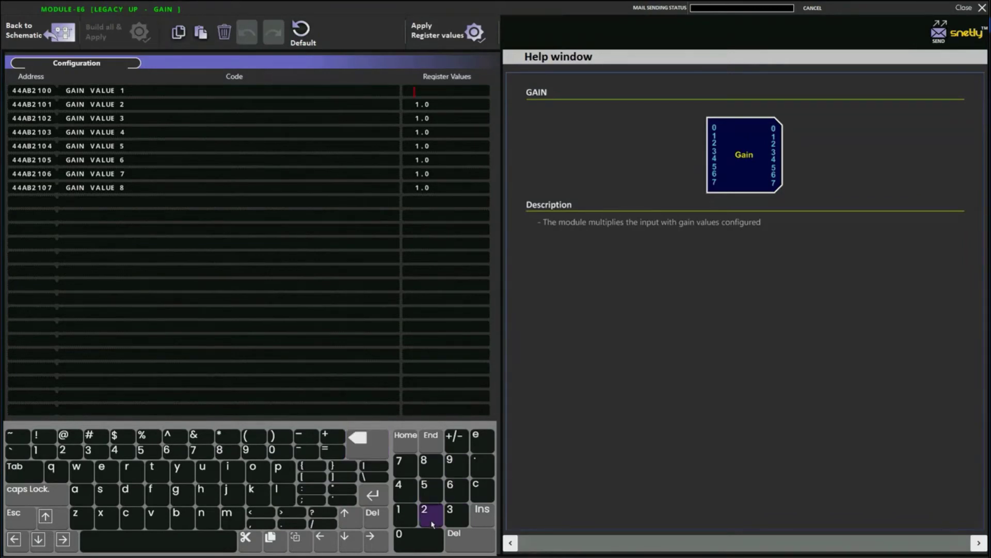
{"action": "left_click", "coordinate": [406, 489]}
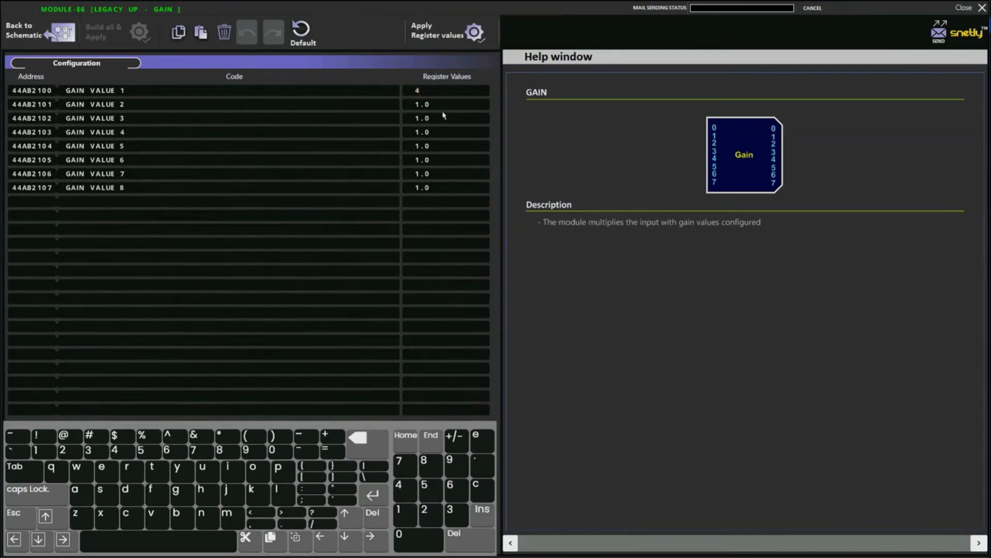
{"action": "left_click", "coordinate": [367, 439]}
{"action": "left_click", "coordinate": [367, 439]}
{"action": "left_click", "coordinate": [367, 439]}
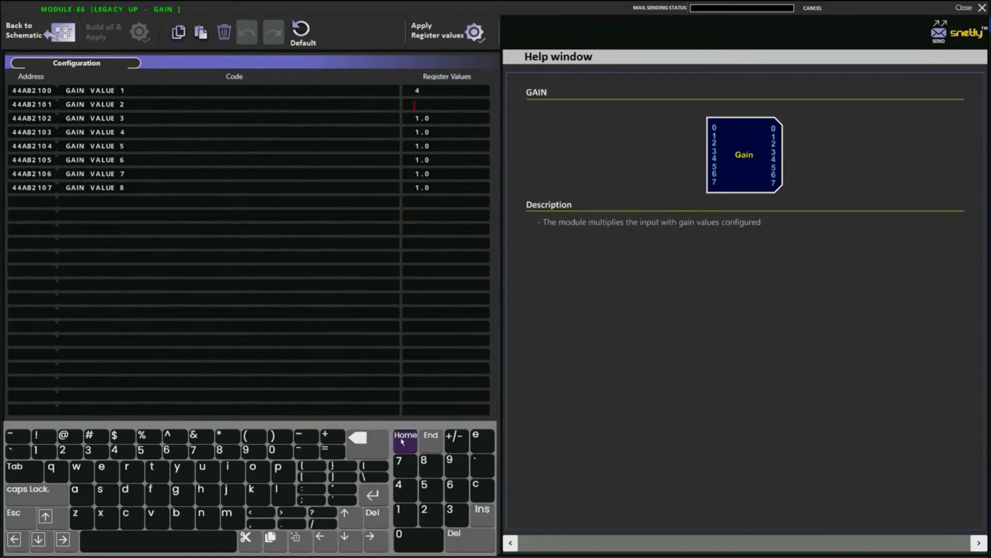
{"action": "left_click", "coordinate": [464, 487]}
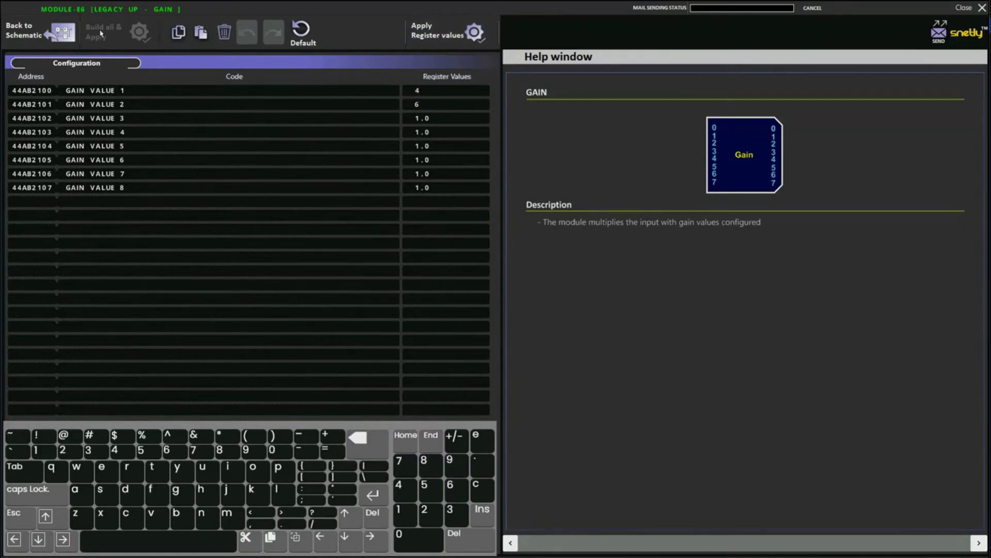
{"action": "left_click", "coordinate": [49, 34]}
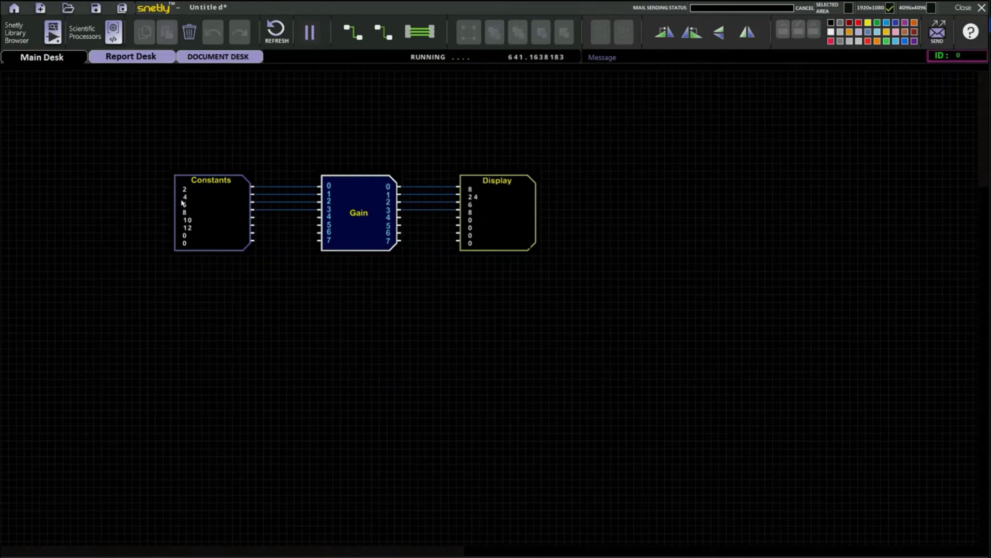
Check the Gain module's configuration and move the module slightly lower between Constants and Display.
{"action": "double_click", "coordinate": [369, 216]}
{"action": "left_click", "coordinate": [38, 32]}
{"action": "left_click_drag", "start_coordinate": [361, 222], "coordinate": [368, 267]}
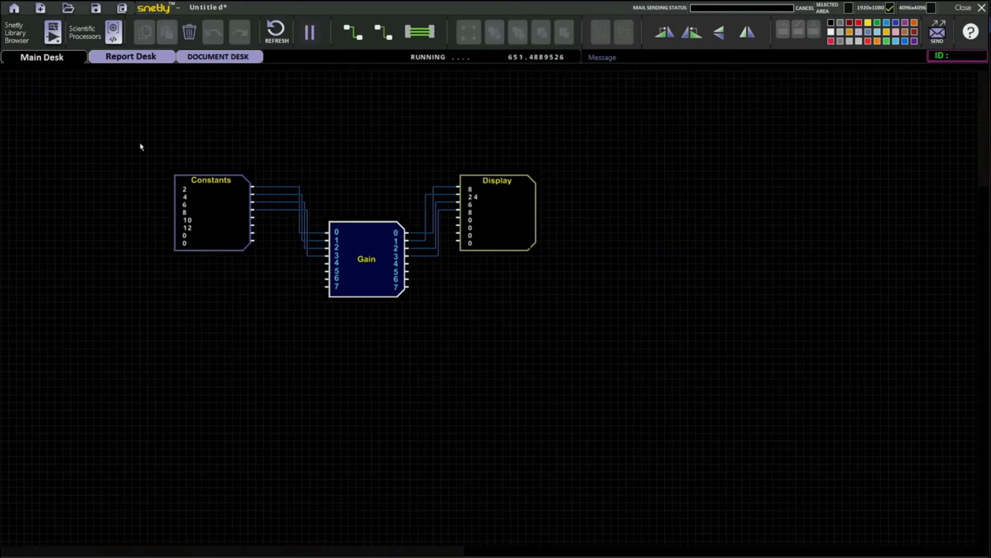
Place a single-phase sine source from the Waveform Sources library below the Constants module.
{"action": "left_click", "coordinate": [52, 32]}
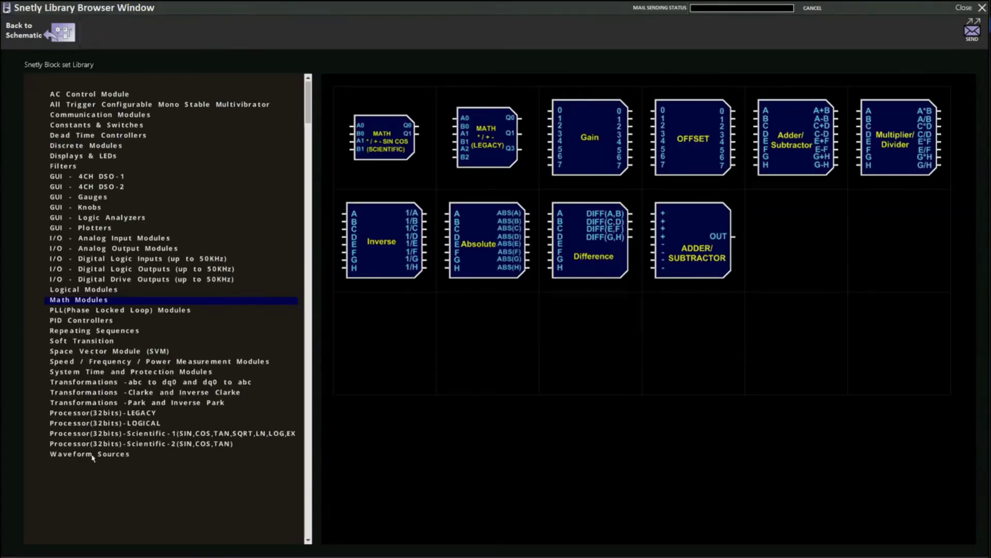
{"action": "left_click", "coordinate": [99, 454]}
{"action": "left_click", "coordinate": [387, 139]}
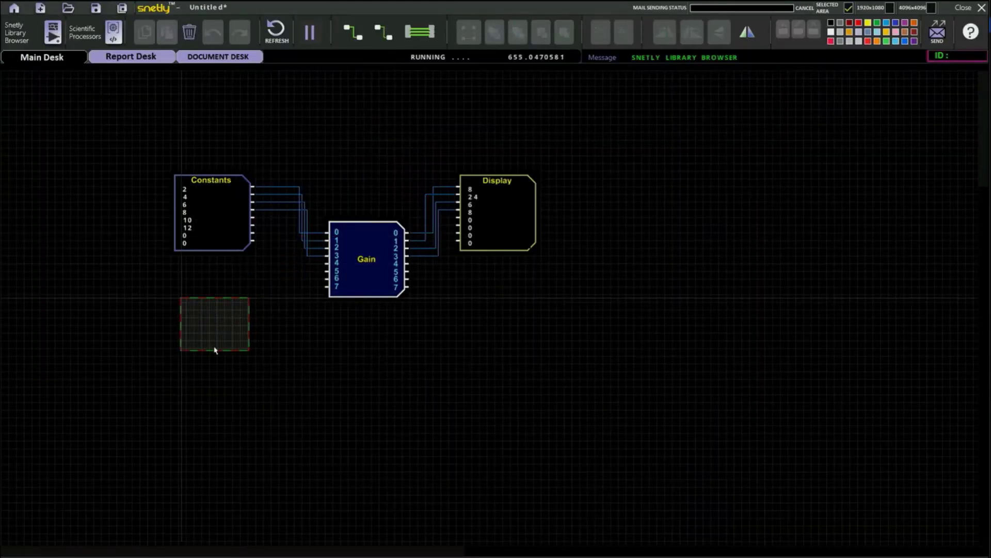
{"action": "left_click", "coordinate": [215, 350]}
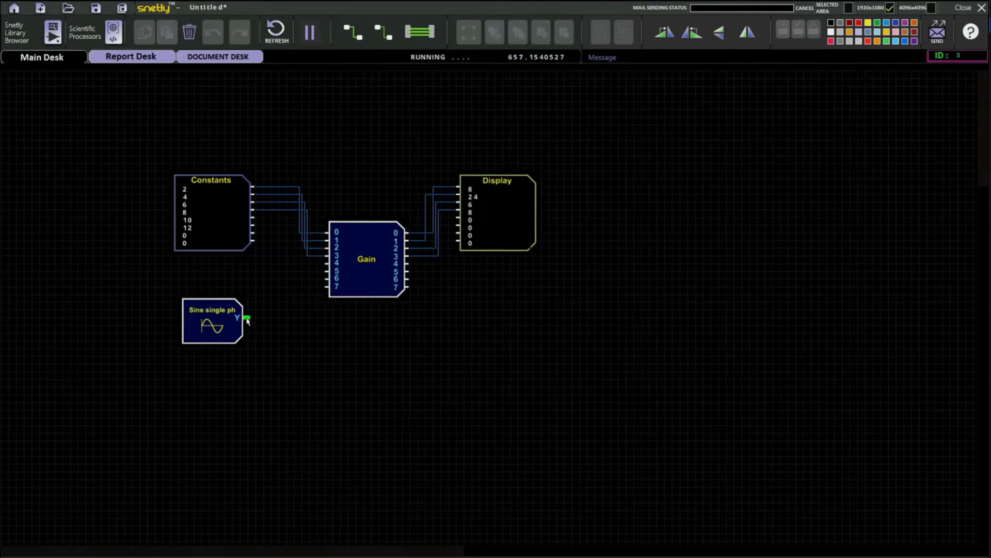
Place a GUI 4CH DSO-1 oscilloscope below Display and route the sine source through Gain input and output 4 to its CH-1.
{"action": "left_click_drag", "start_coordinate": [246, 317], "coordinate": [325, 264]}
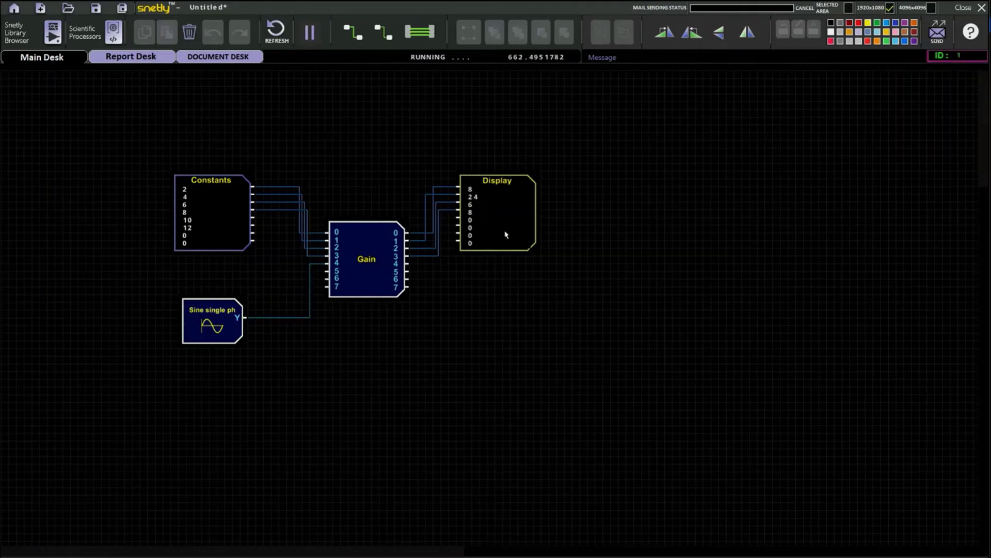
{"action": "left_click", "coordinate": [32, 39]}
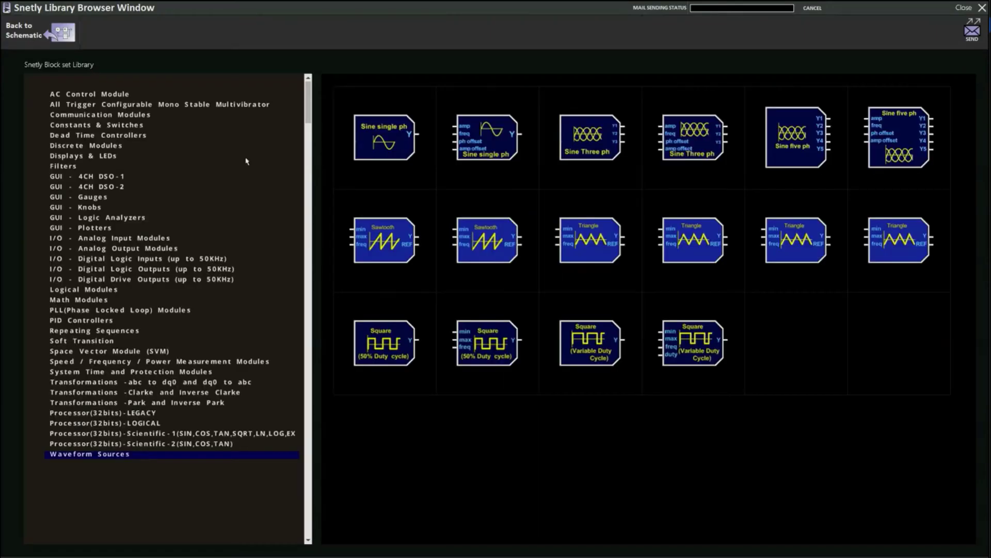
{"action": "left_click", "coordinate": [101, 177]}
{"action": "left_click", "coordinate": [629, 188]}
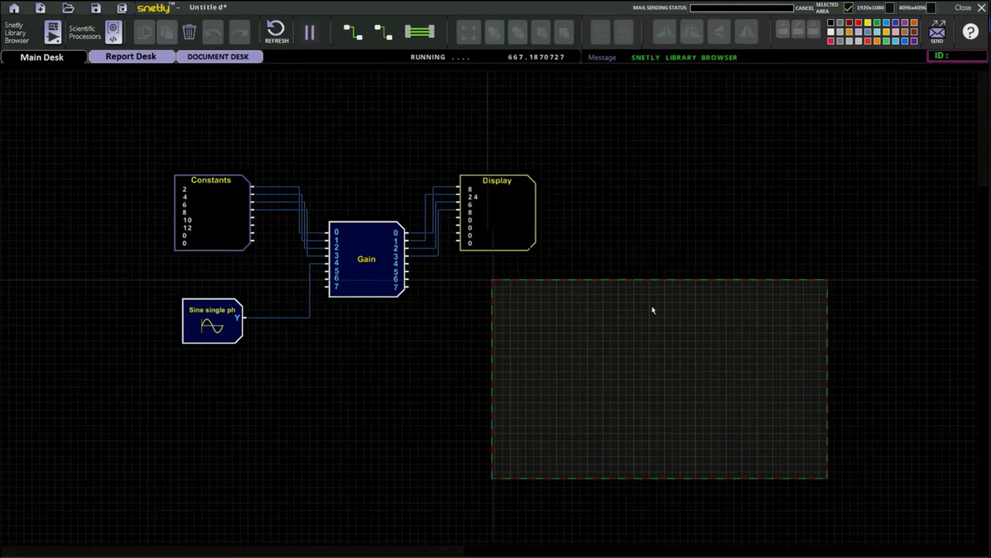
{"action": "left_click", "coordinate": [654, 300]}
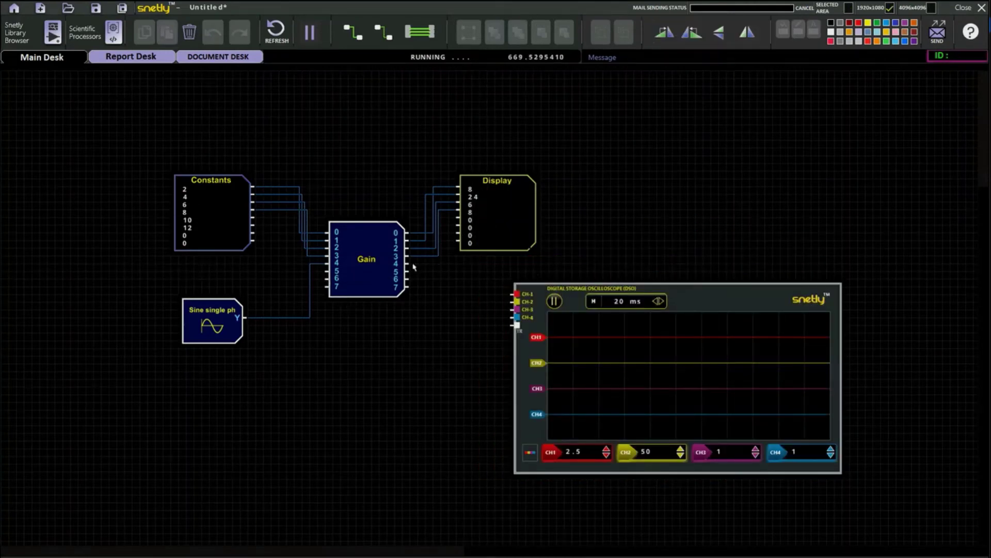
{"action": "left_click_drag", "start_coordinate": [410, 265], "coordinate": [517, 295]}
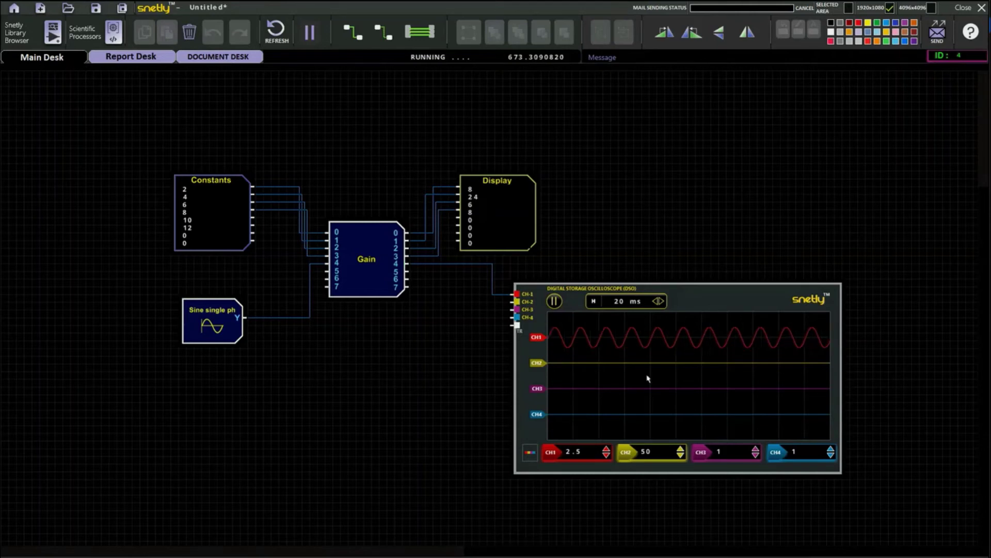
Check the single-phase sine source's frequency and amplitude configuration and return to the schematic.
{"action": "double_click", "coordinate": [224, 333]}
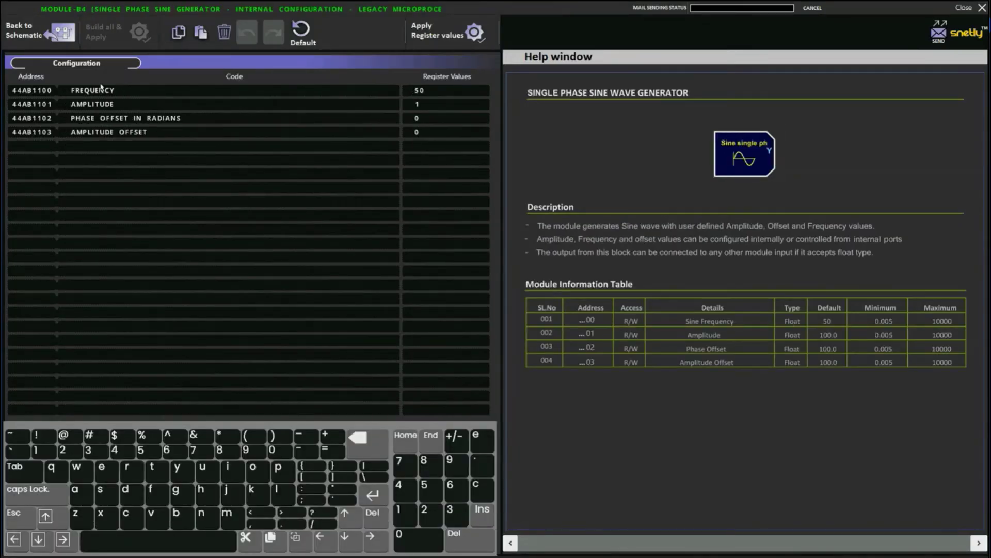
{"action": "left_click", "coordinate": [42, 31]}
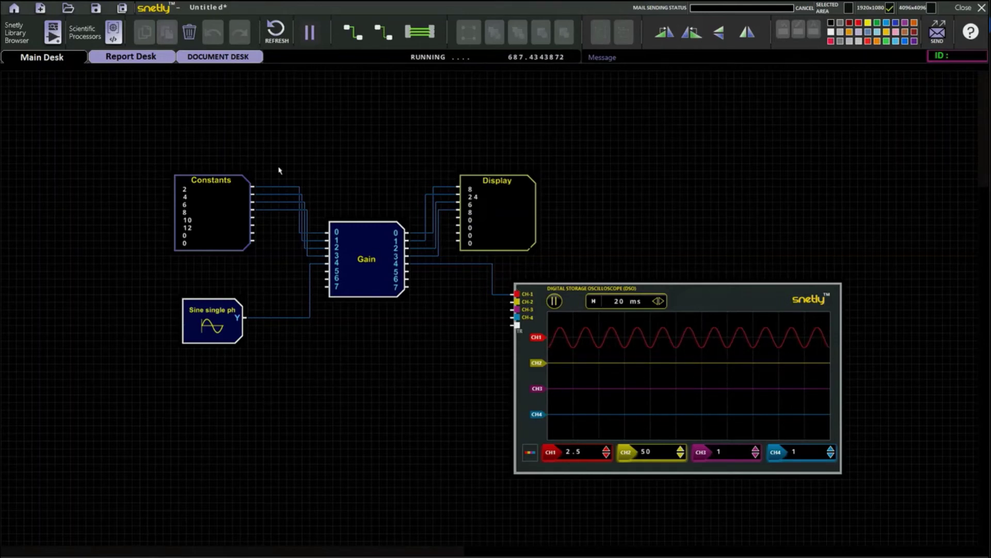
Place an OFFSET module from the Math Modules library above and beyond the Display module.
{"action": "left_click", "coordinate": [6, 28]}
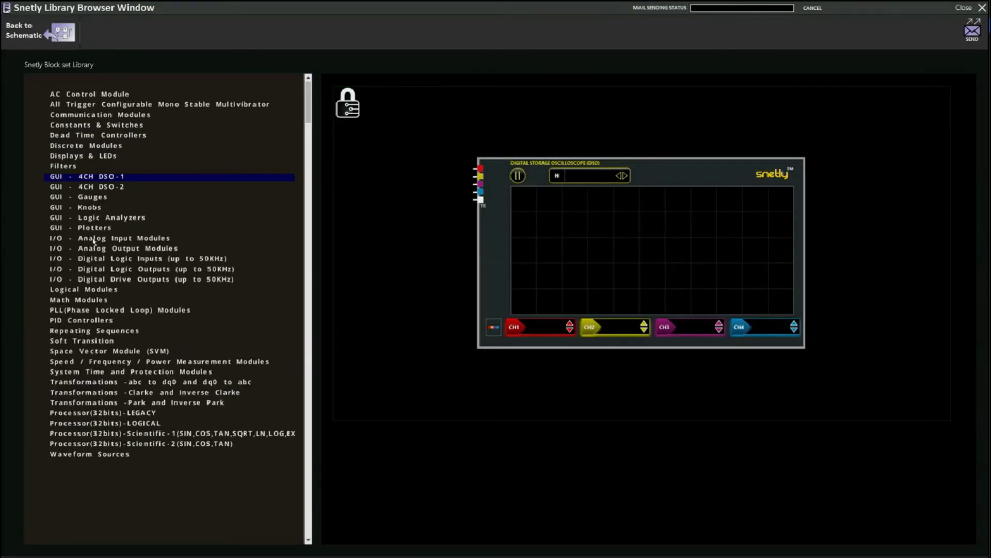
{"action": "left_click", "coordinate": [94, 300]}
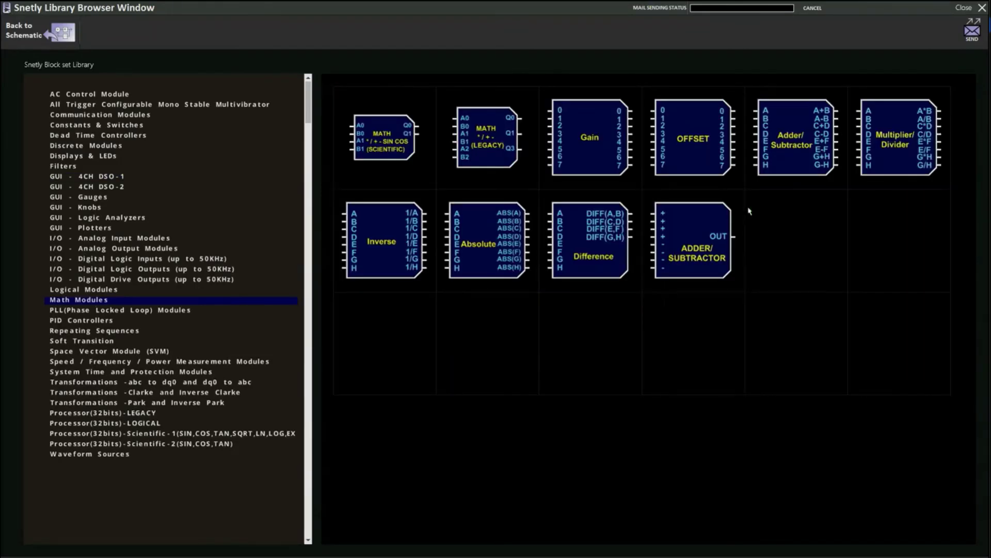
{"action": "double_click", "coordinate": [713, 148]}
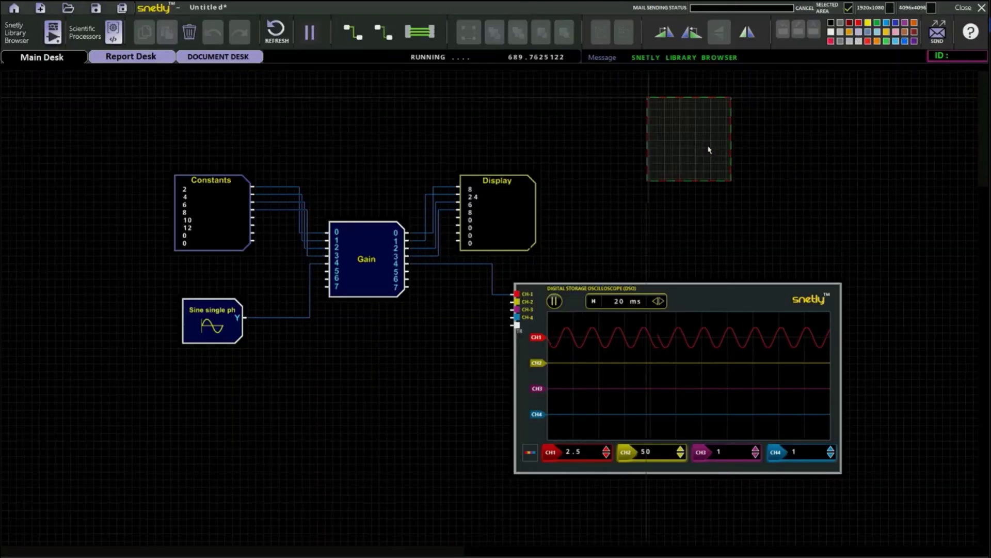
{"action": "left_click", "coordinate": [640, 150]}
Delete the Gain module, the oscilloscope and the single-phase sine source from the schematic.
{"action": "left_click", "coordinate": [374, 280]}
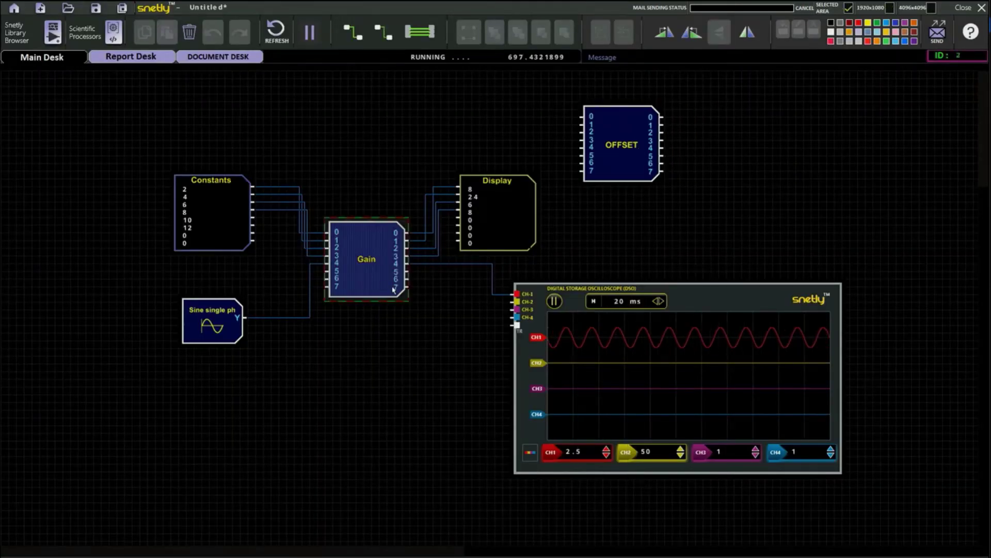
{"action": "left_click", "coordinate": [191, 34]}
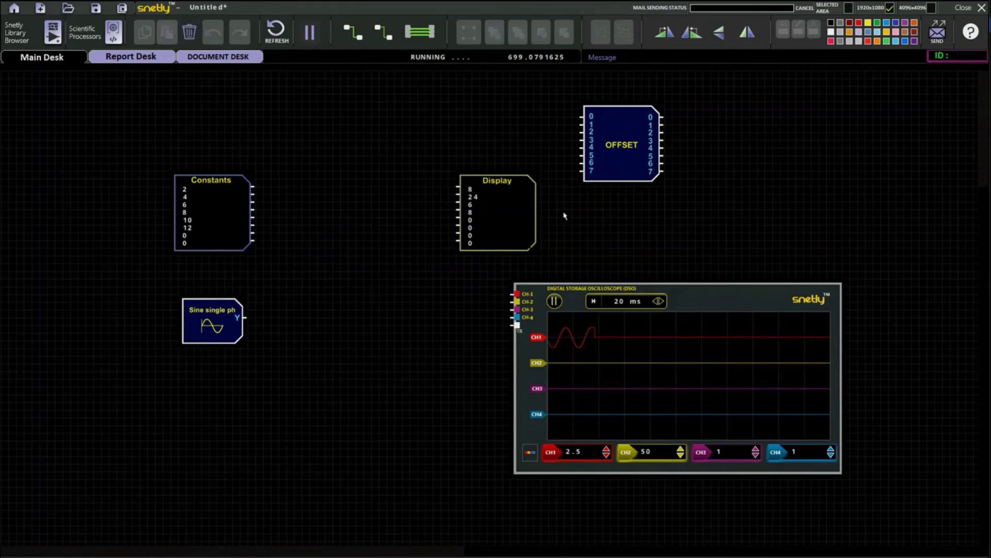
{"action": "left_click", "coordinate": [711, 294]}
{"action": "left_click", "coordinate": [198, 32]}
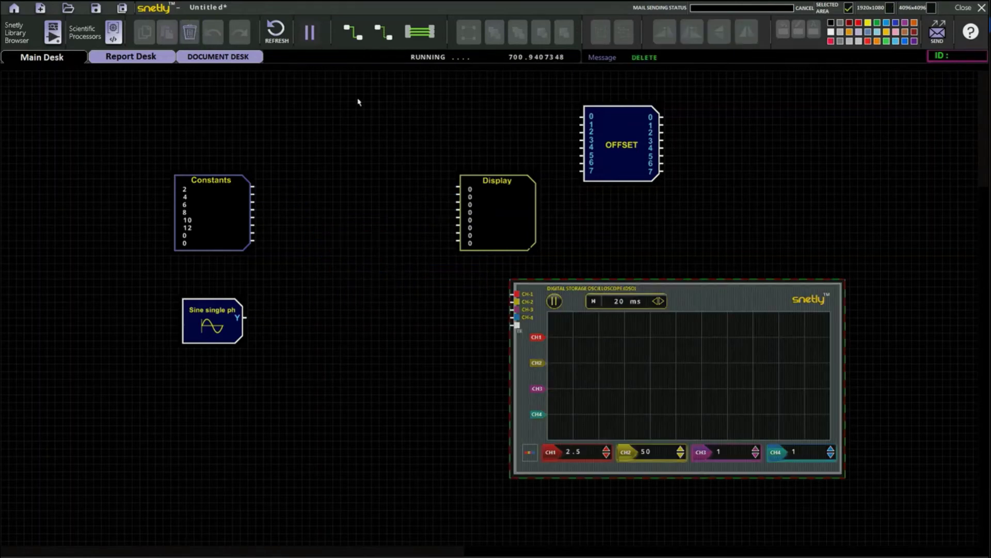
{"action": "left_click", "coordinate": [204, 330]}
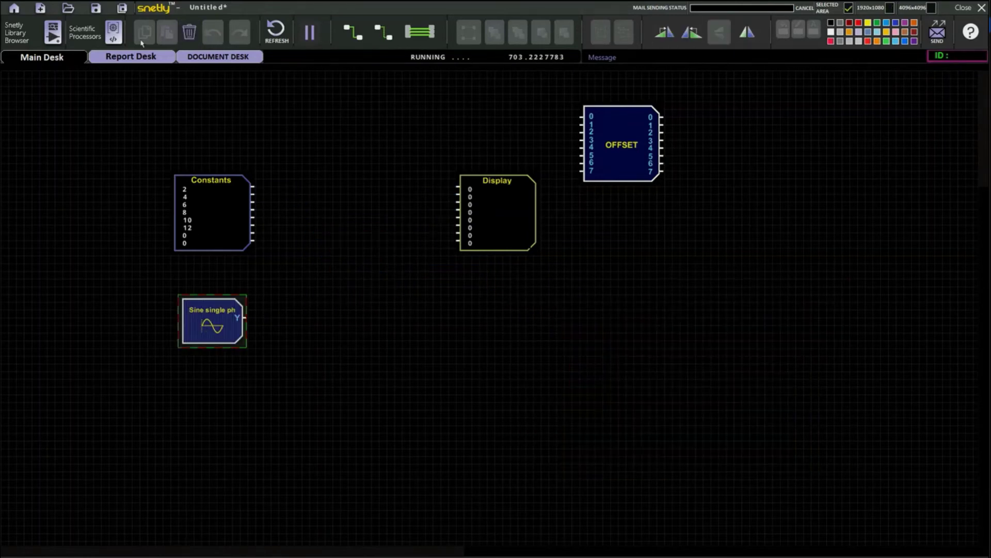
{"action": "left_click", "coordinate": [189, 33]}
Move OFFSET between Constants and Display and wire their first three channels through OFFSET inputs and outputs 0 to 2.
{"action": "left_click_drag", "start_coordinate": [622, 155], "coordinate": [349, 212]}
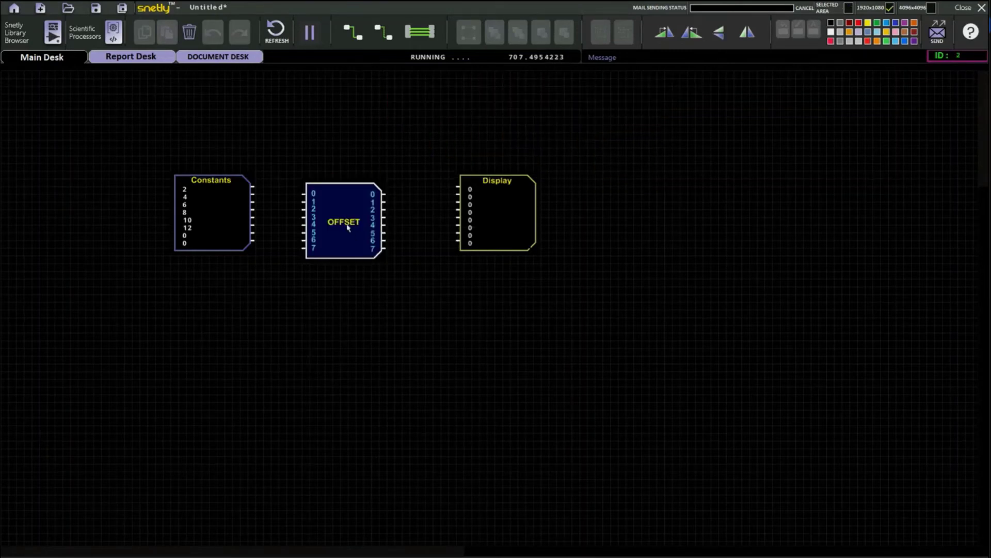
{"action": "mouse_move", "coordinate": [348, 227]}
{"action": "left_mouse_down"}
{"action": "mouse_move", "coordinate": [355, 214]}
{"action": "mouse_move", "coordinate": [347, 219]}
{"action": "left_mouse_up"}
{"action": "left_click_drag", "start_coordinate": [254, 186], "coordinate": [310, 195]}
{"action": "left_click_drag", "start_coordinate": [393, 195], "coordinate": [457, 190]}
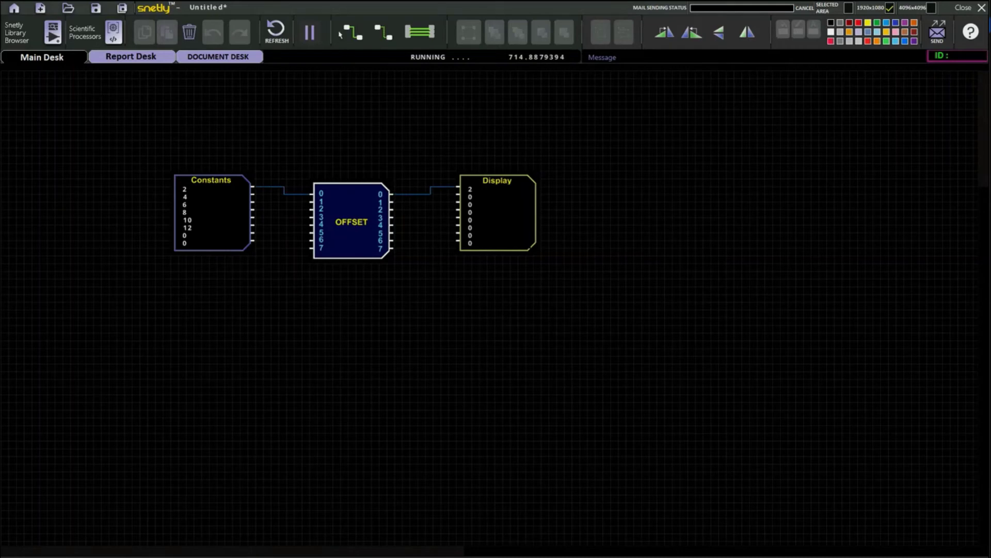
{"action": "left_click", "coordinate": [389, 36]}
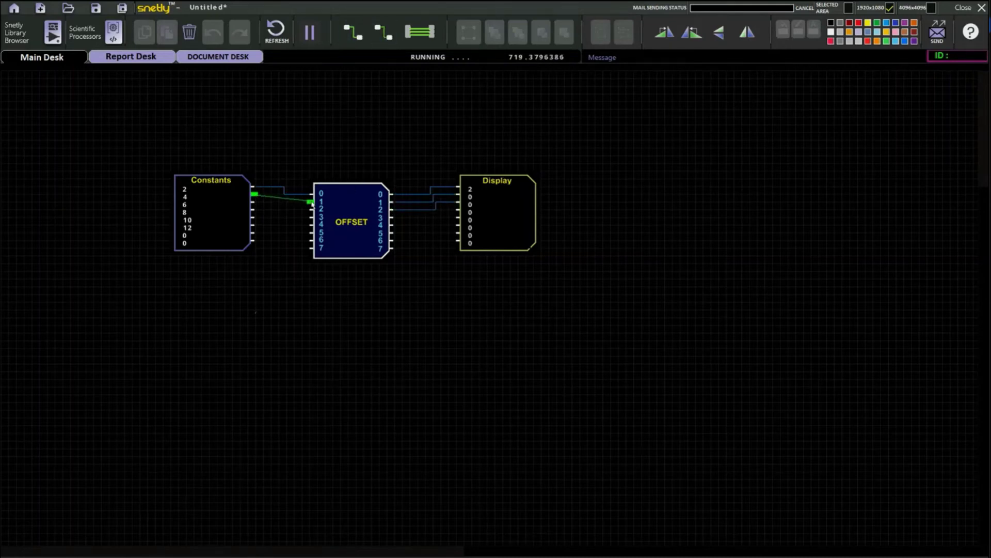
{"action": "left_click", "coordinate": [386, 34]}
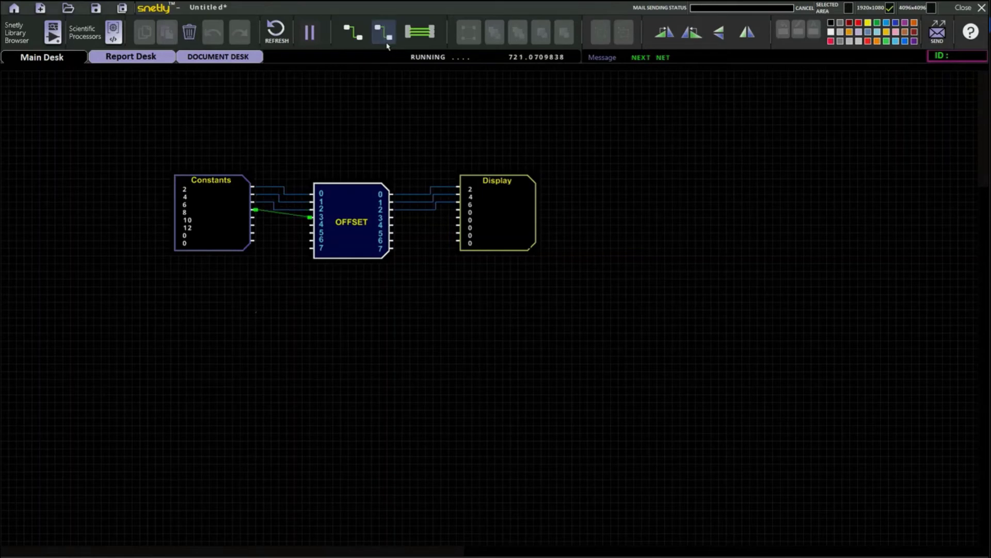
{"action": "left_click", "coordinate": [387, 45]}
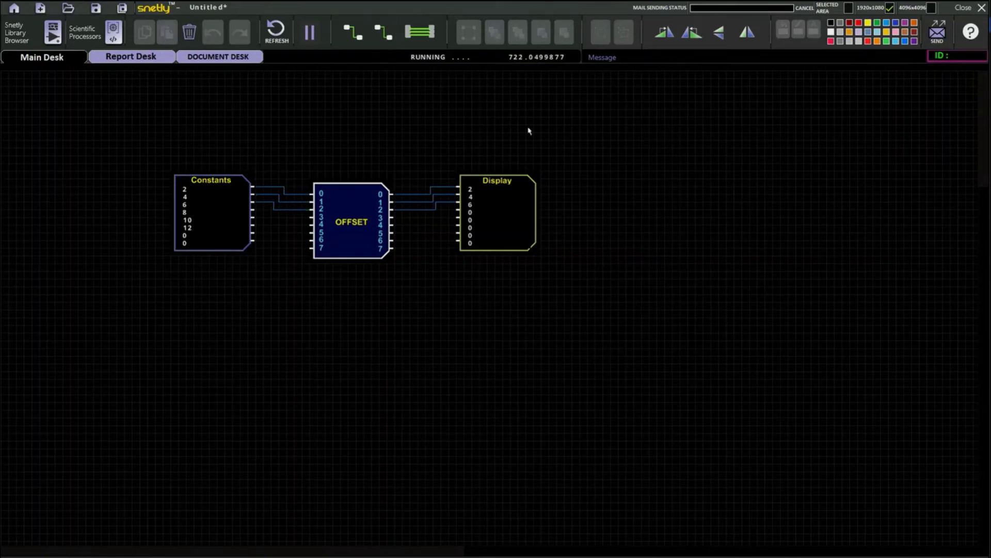
{"action": "left_click", "coordinate": [331, 207]}
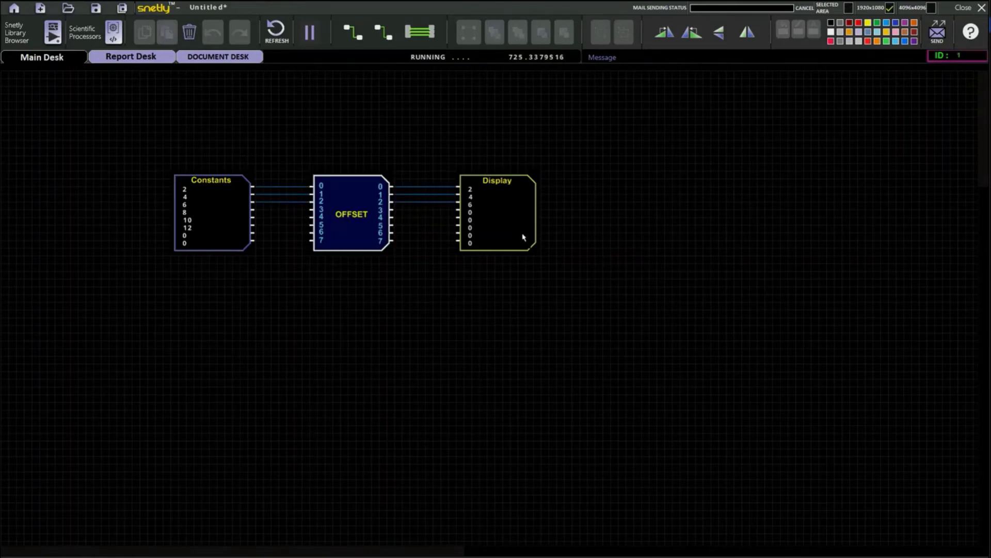
Set the OFFSET module's offset value 1 to 3 and offset value 2 to 4, and return to the schematic.
{"action": "double_click", "coordinate": [344, 216]}
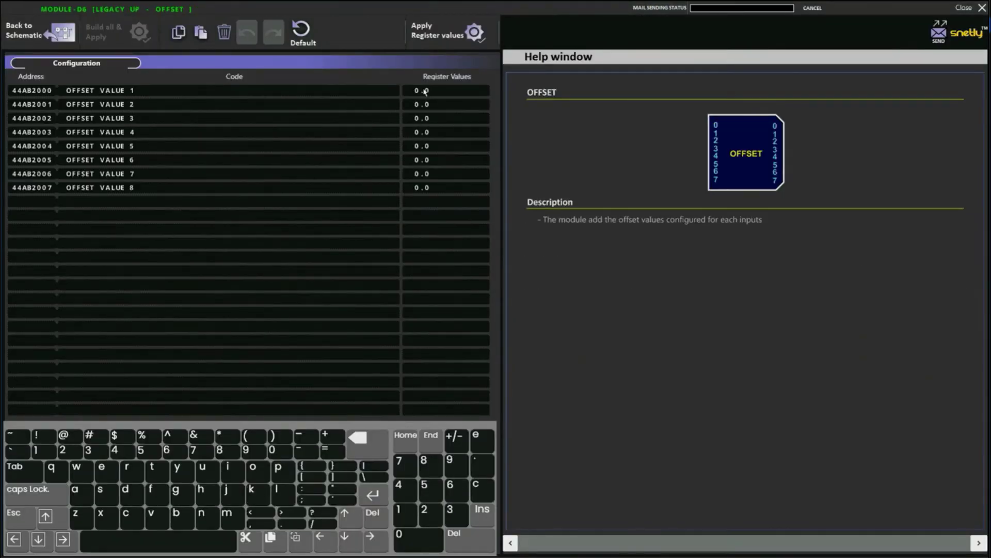
{"action": "left_click", "coordinate": [36, 31]}
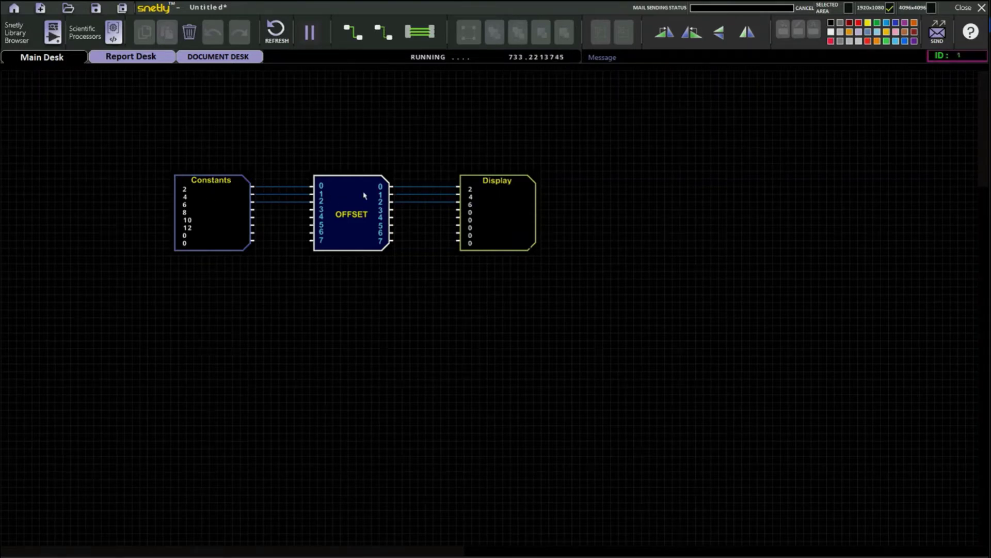
{"action": "double_click", "coordinate": [343, 216]}
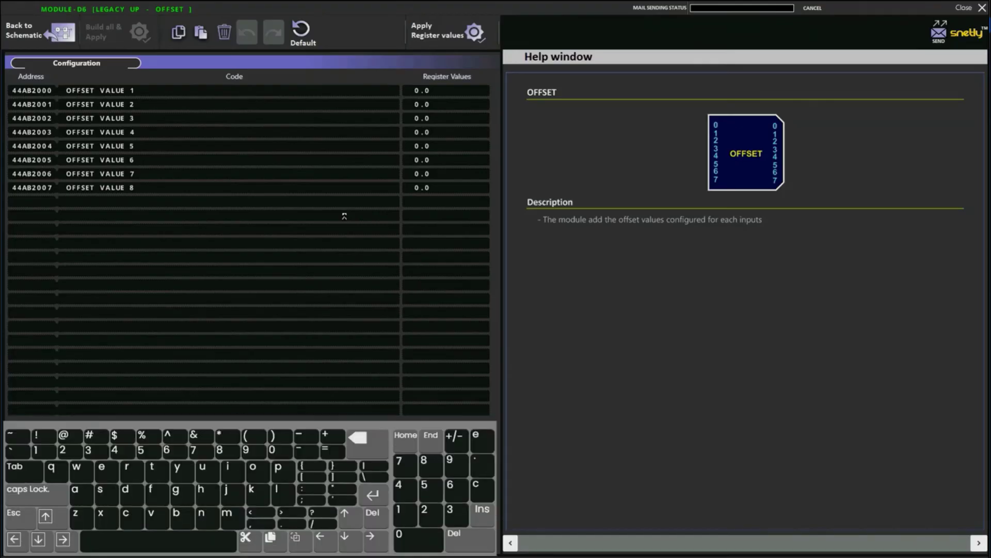
{"action": "left_click", "coordinate": [365, 451]}
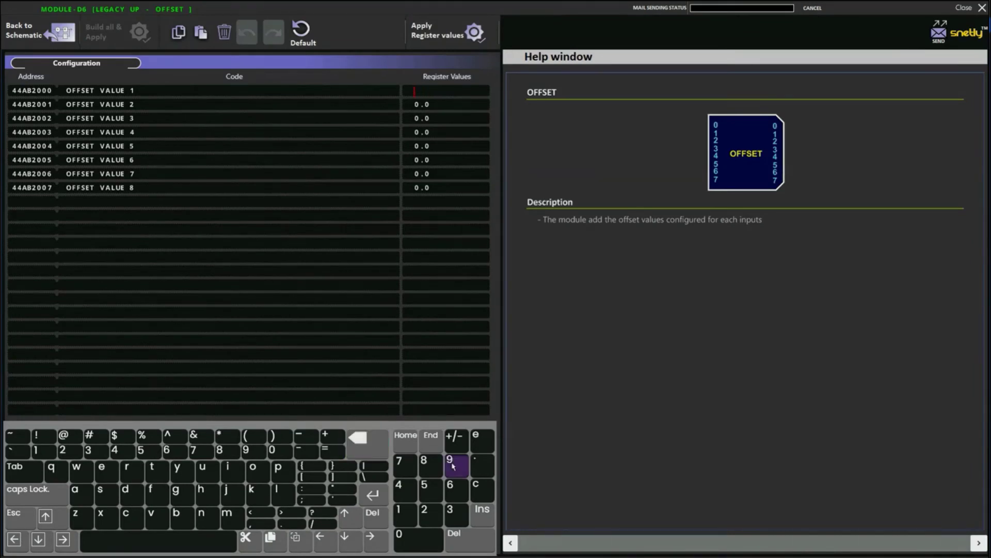
{"action": "left_click", "coordinate": [451, 517]}
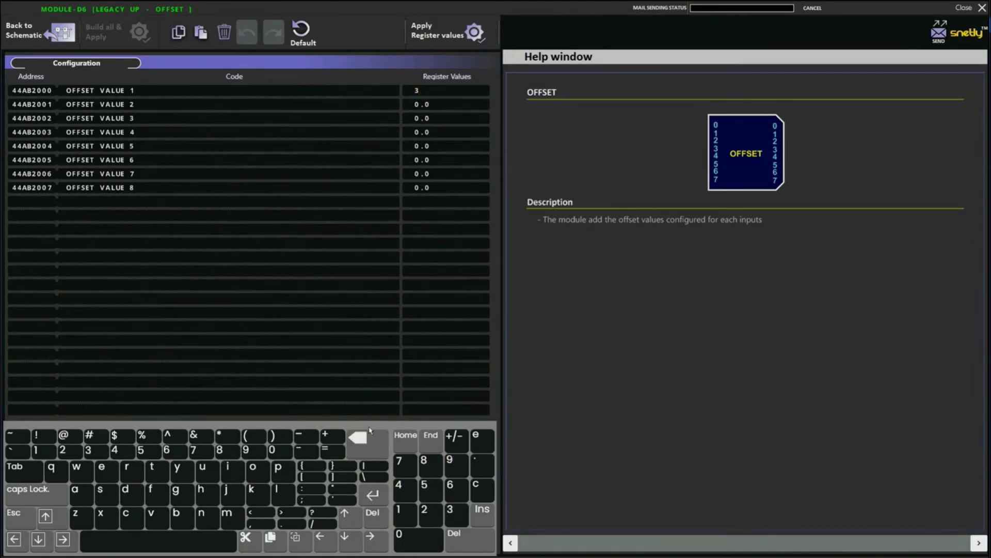
{"action": "left_click", "coordinate": [367, 438]}
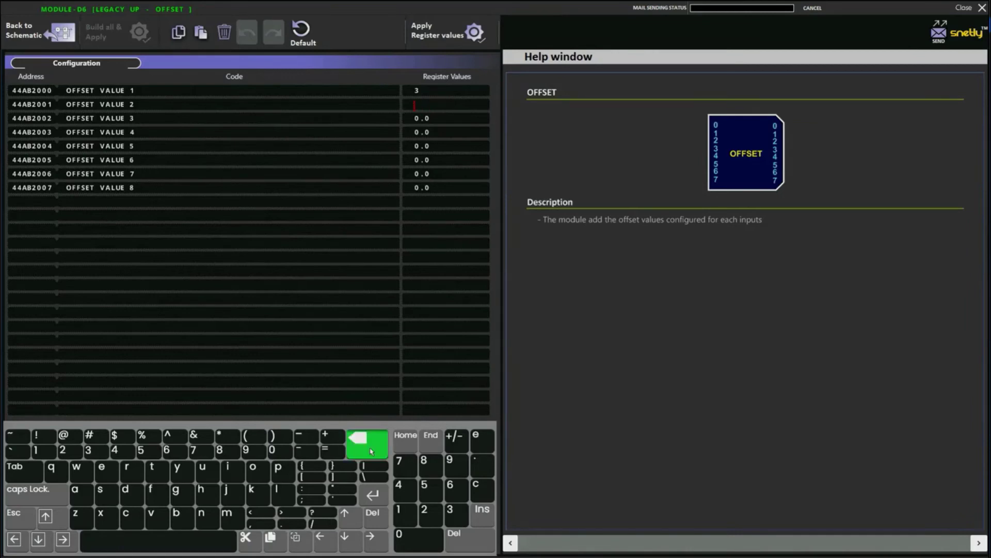
{"action": "left_click", "coordinate": [407, 491]}
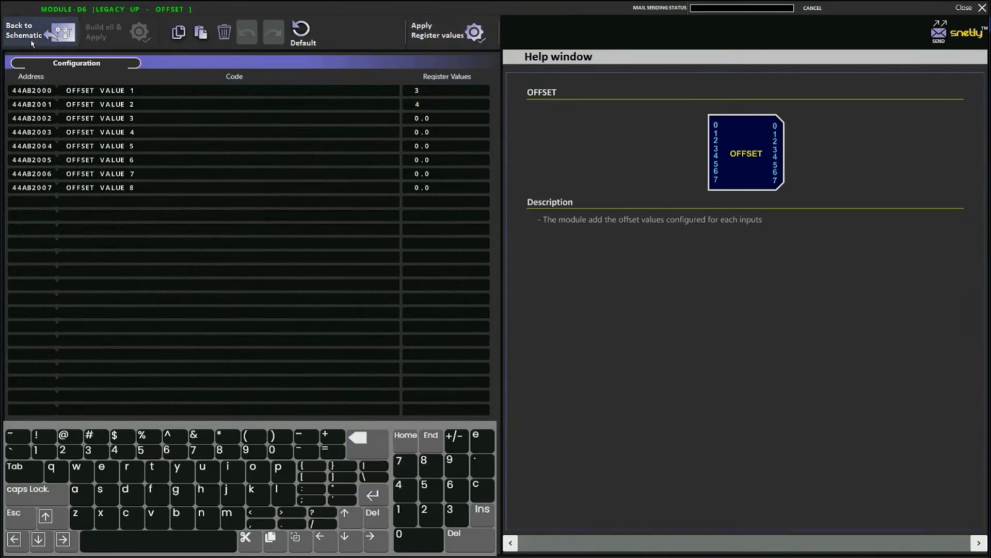
{"action": "left_click", "coordinate": [32, 44]}
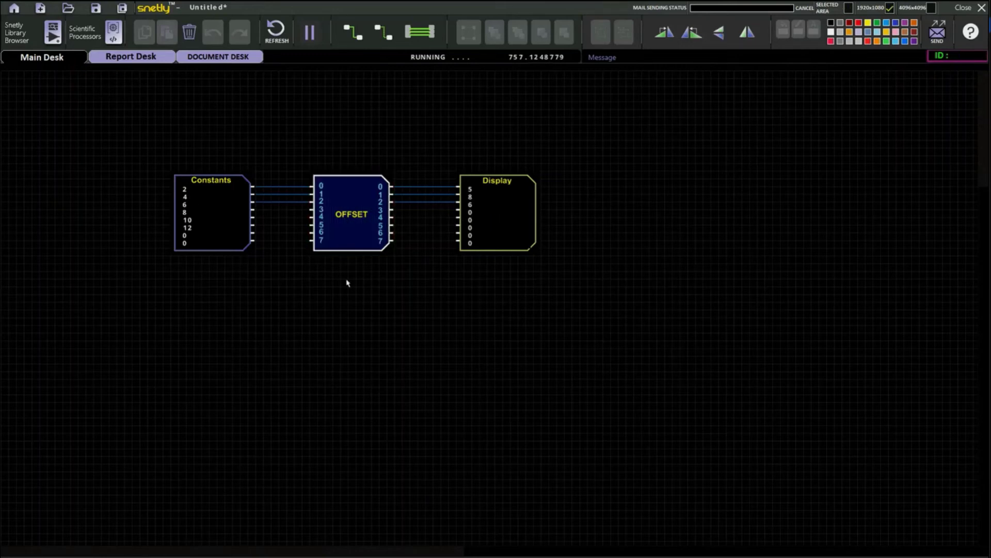
Place an Adder/Subtractor module with inputs A to H from the Math Modules library above OFFSET.
{"action": "left_click", "coordinate": [361, 240]}
{"action": "left_click", "coordinate": [16, 34]}
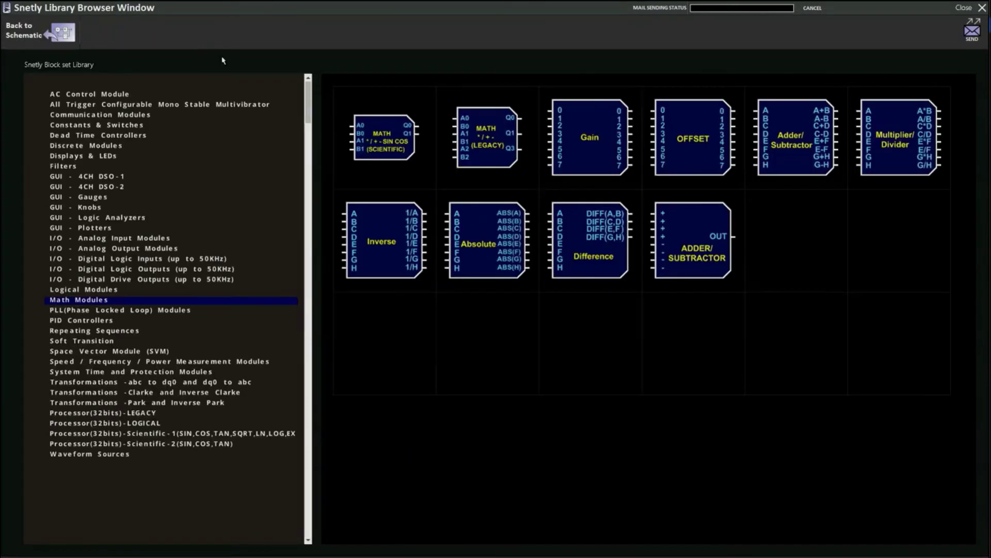
{"action": "double_click", "coordinate": [804, 148]}
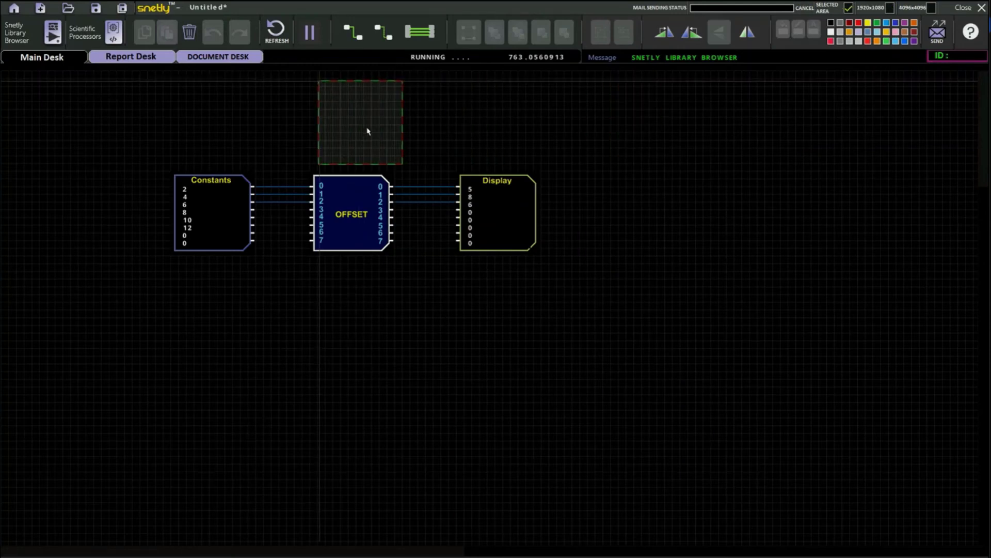
{"action": "left_click", "coordinate": [367, 131]}
Delete the OFFSET module and move the Adder/Subtractor into its place between Constants and Display.
{"action": "left_click", "coordinate": [365, 204]}
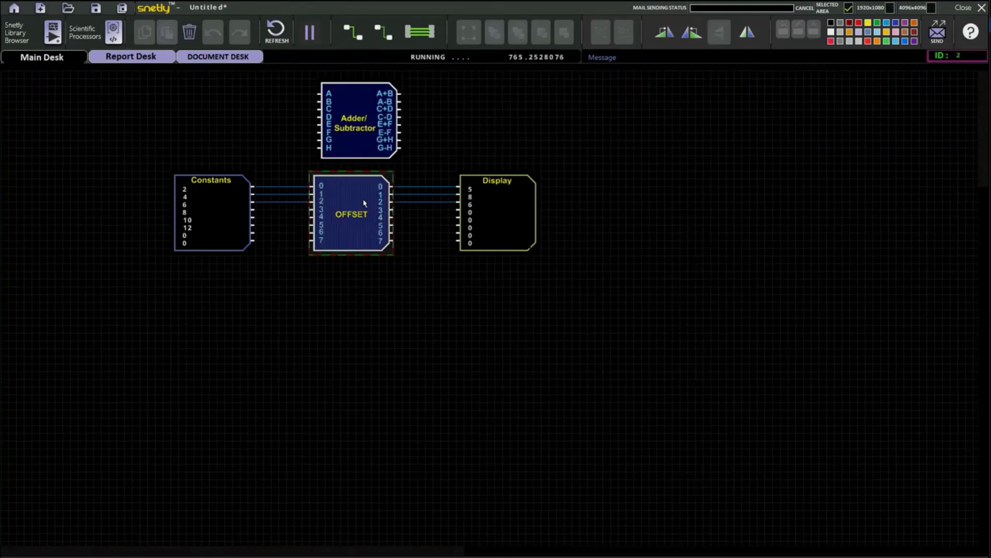
{"action": "key", "text": "Delete"}
{"action": "left_click", "coordinate": [371, 133]}
{"action": "left_click_drag", "start_coordinate": [372, 133], "coordinate": [347, 220]}
Wire the first five Constants outputs to Adder/Subtractor inputs A to E and its first five outputs to the first five Display inputs.
{"action": "left_click_drag", "start_coordinate": [255, 187], "coordinate": [312, 186]}
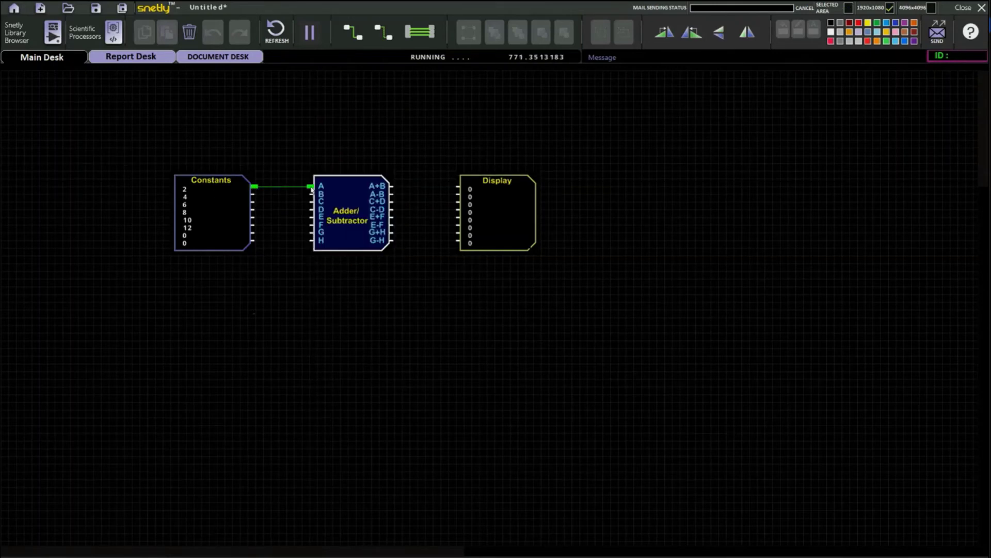
{"action": "left_click", "coordinate": [385, 32]}
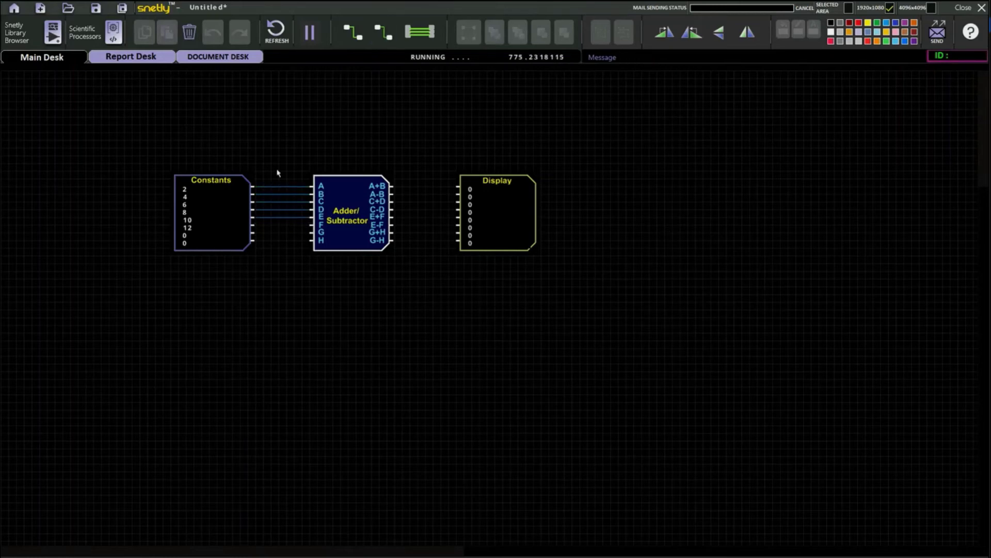
{"action": "left_click_drag", "start_coordinate": [277, 171], "coordinate": [277, 222]}
{"action": "left_click_drag", "start_coordinate": [396, 187], "coordinate": [457, 187]}
{"action": "left_click", "coordinate": [384, 31]}
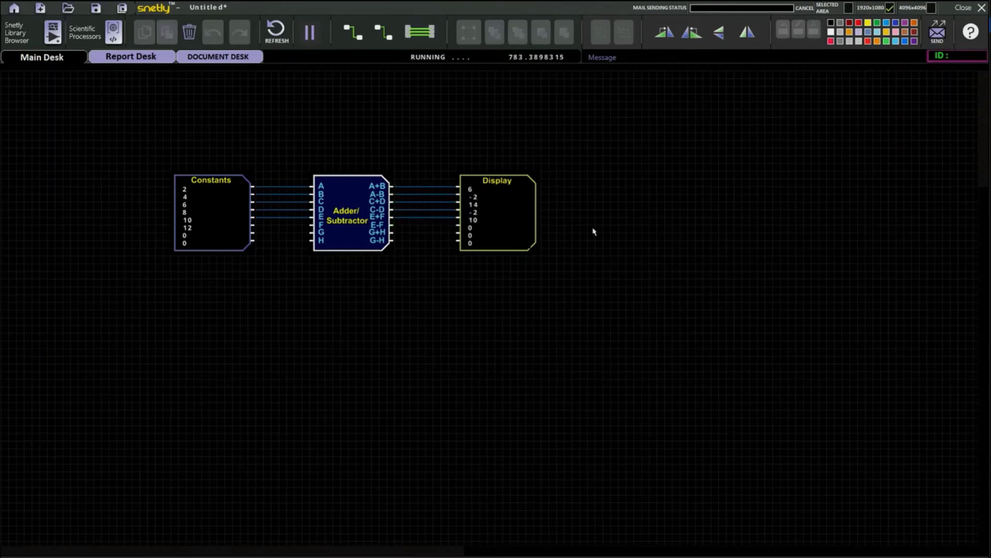
{"action": "left_click", "coordinate": [512, 219]}
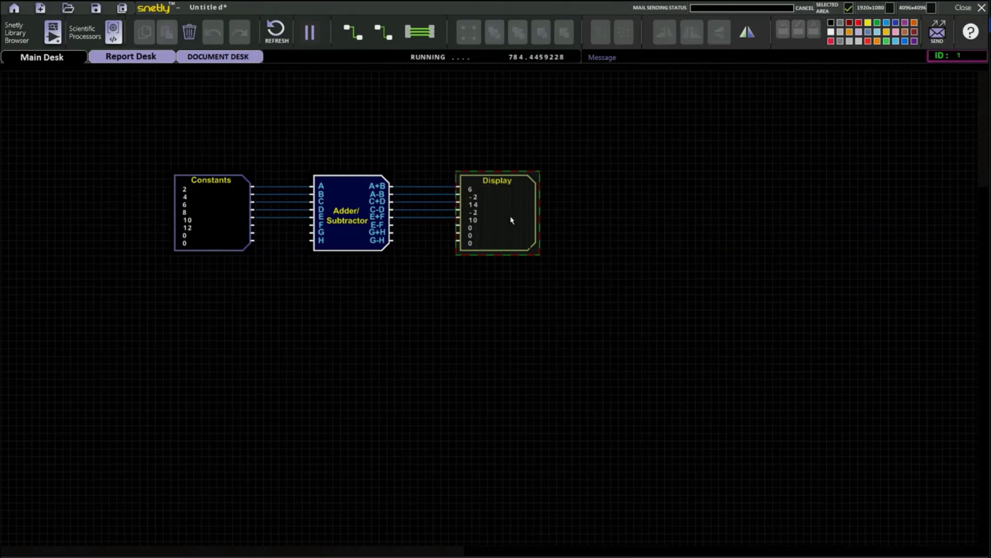
View the Adder/Subtractor module's configuration and help description, and return to the schematic.
{"action": "left_click", "coordinate": [686, 239]}
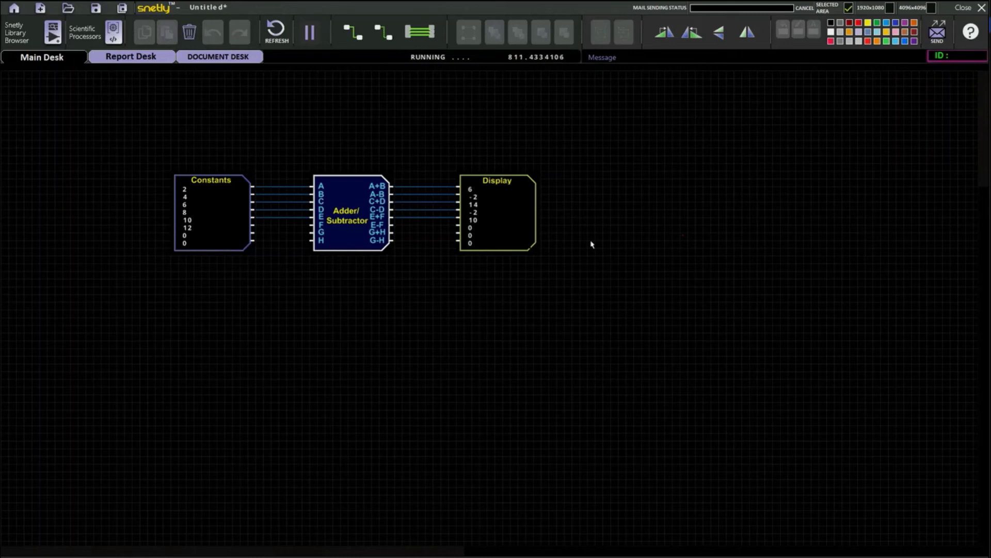
{"action": "left_click", "coordinate": [350, 228]}
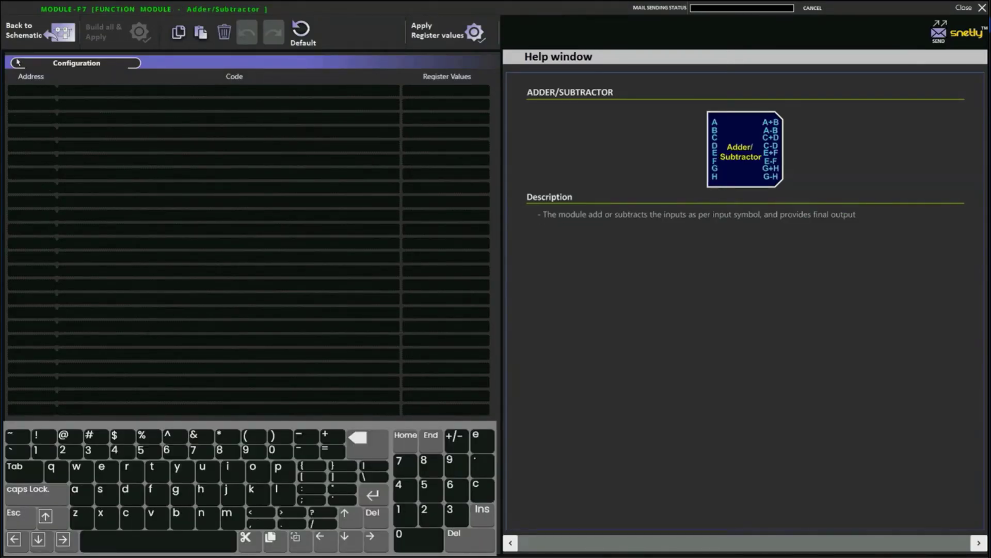
{"action": "left_click", "coordinate": [31, 31]}
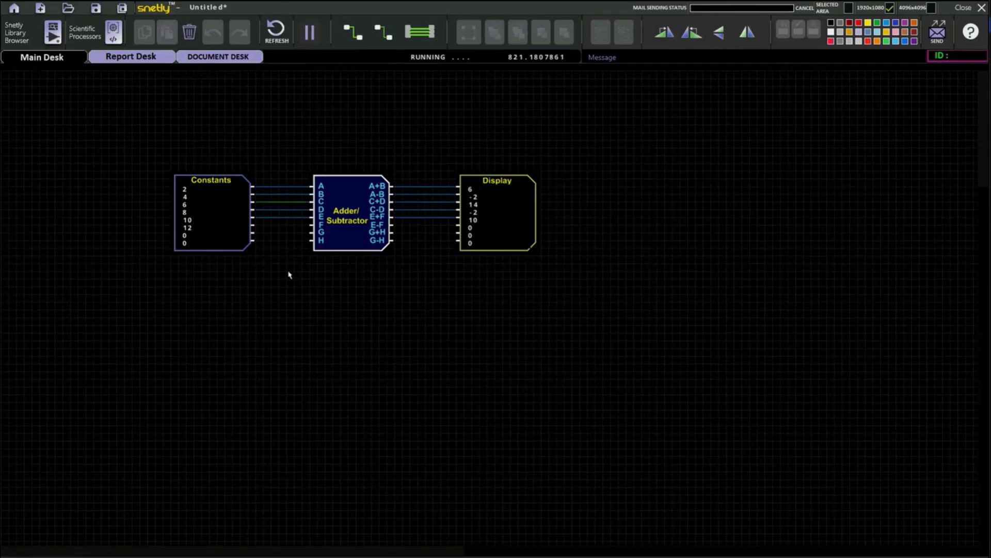
Replace the Adder/Subtractor with a Multiplier/Divider module from the Math Modules library, and view the new module's help description.
{"action": "left_click", "coordinate": [31, 32]}
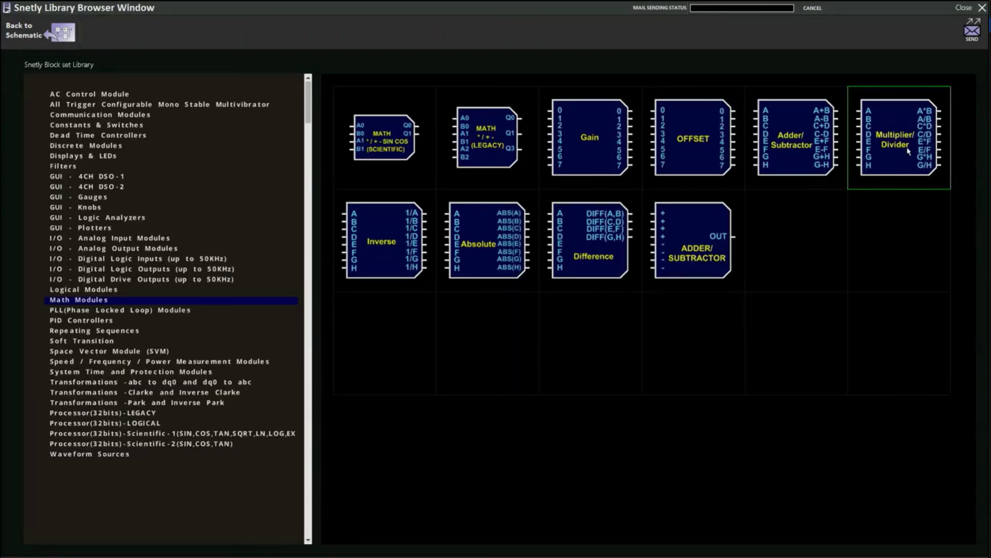
{"action": "left_click_drag", "start_coordinate": [909, 151], "coordinate": [381, 335]}
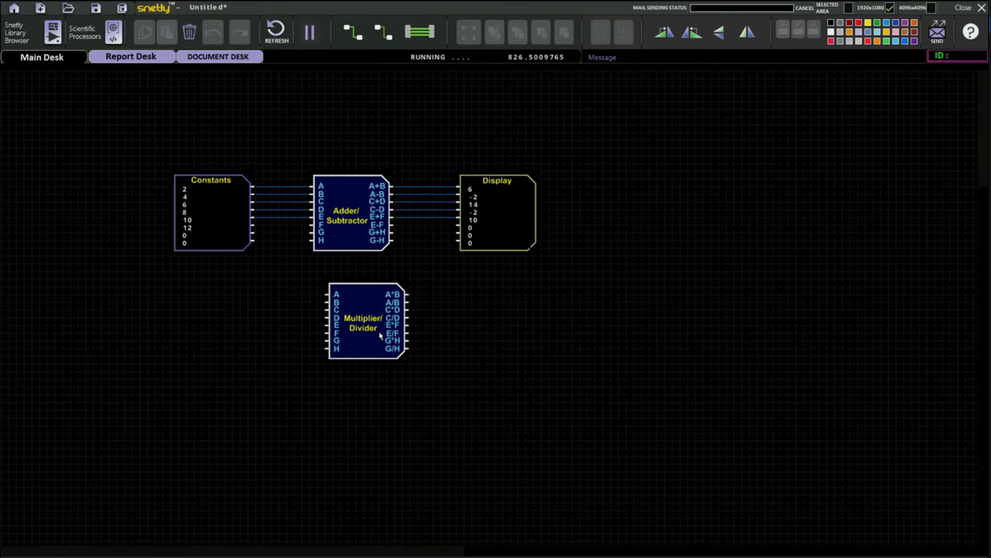
{"action": "left_click", "coordinate": [348, 230]}
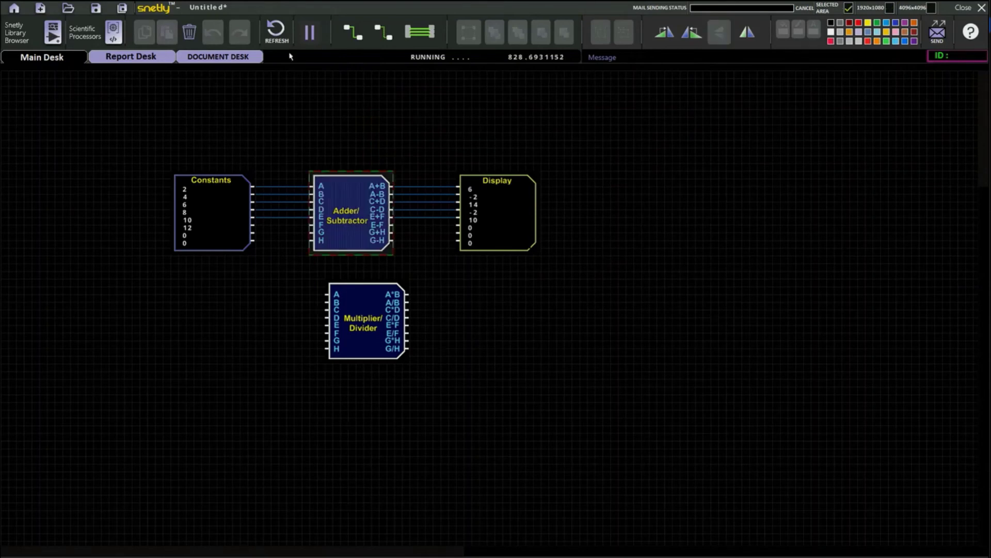
{"action": "left_click", "coordinate": [189, 32]}
{"action": "left_click_drag", "start_coordinate": [359, 303], "coordinate": [335, 209]}
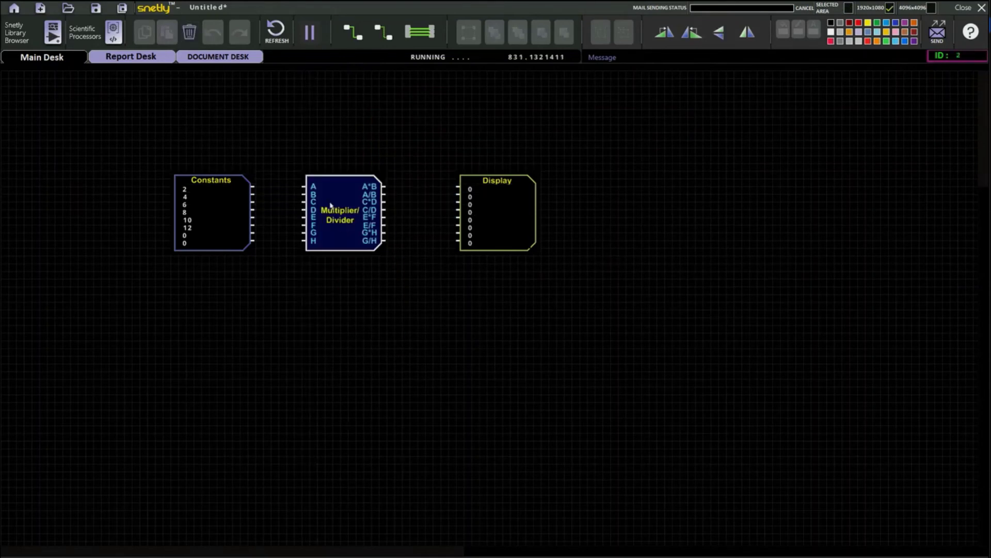
{"action": "double_click", "coordinate": [336, 207]}
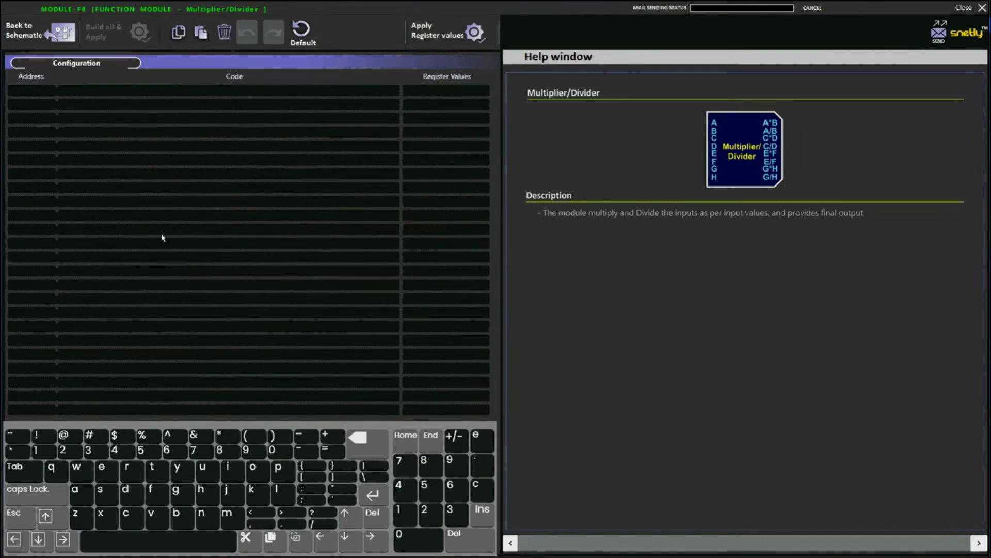
{"action": "left_click", "coordinate": [38, 38]}
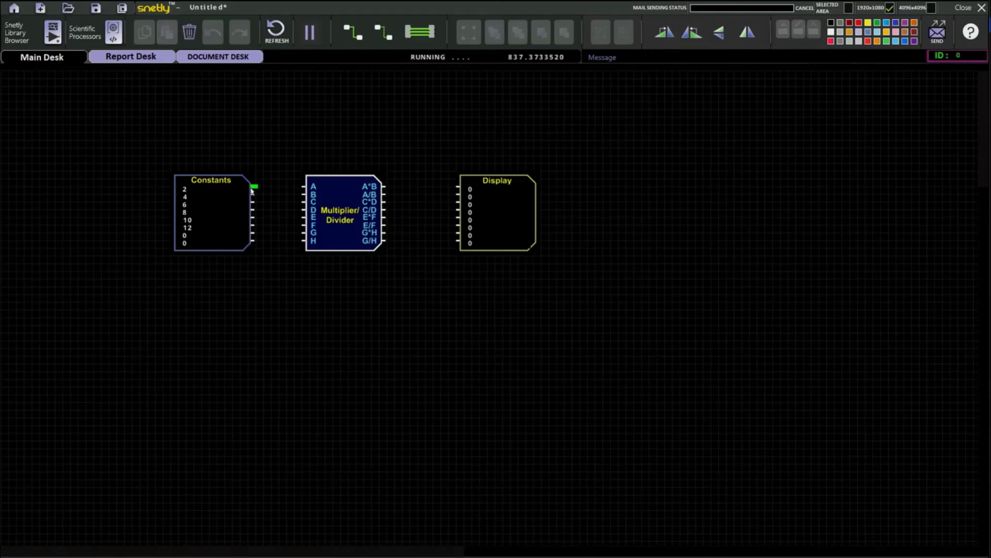
Wire the first four Constants outputs to Multiplier/Divider inputs A to D and its first four outputs to the first four Display inputs.
{"action": "left_click_drag", "start_coordinate": [252, 188], "coordinate": [303, 188]}
{"action": "left_click", "coordinate": [384, 32]}
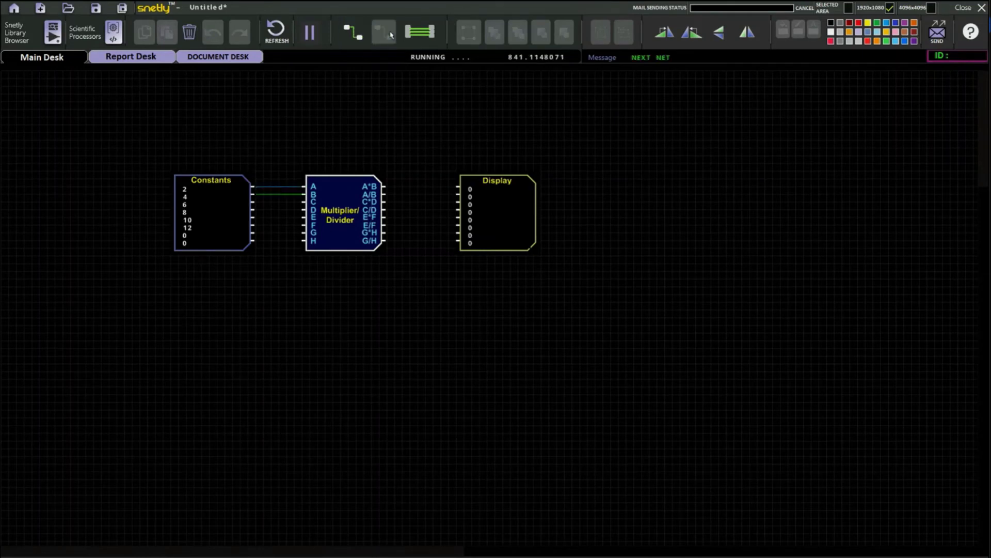
{"action": "left_click", "coordinate": [390, 35]}
{"action": "left_click", "coordinate": [391, 35]}
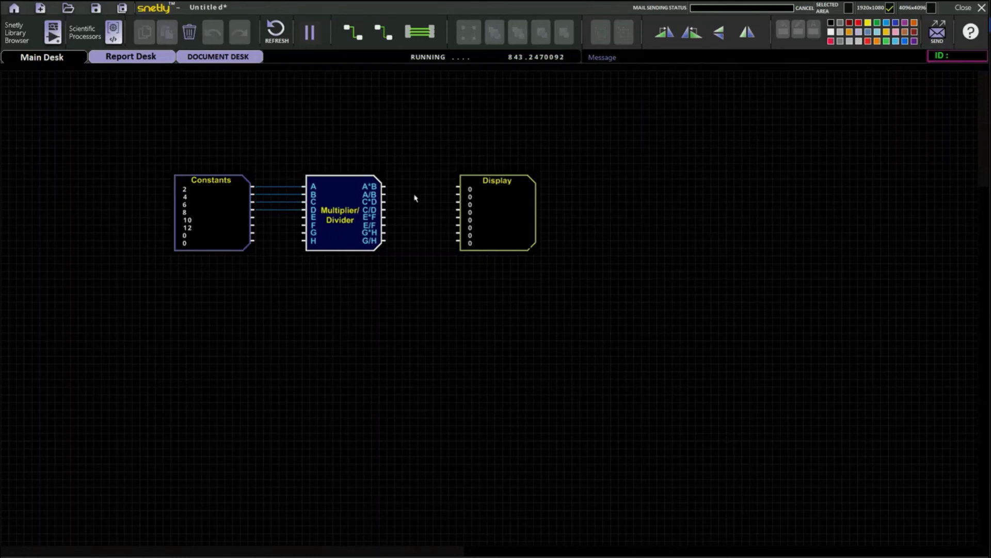
{"action": "left_click_drag", "start_coordinate": [385, 188], "coordinate": [459, 189]}
{"action": "left_click", "coordinate": [387, 39]}
{"action": "left_click", "coordinate": [387, 40]}
{"action": "left_click", "coordinate": [387, 41]}
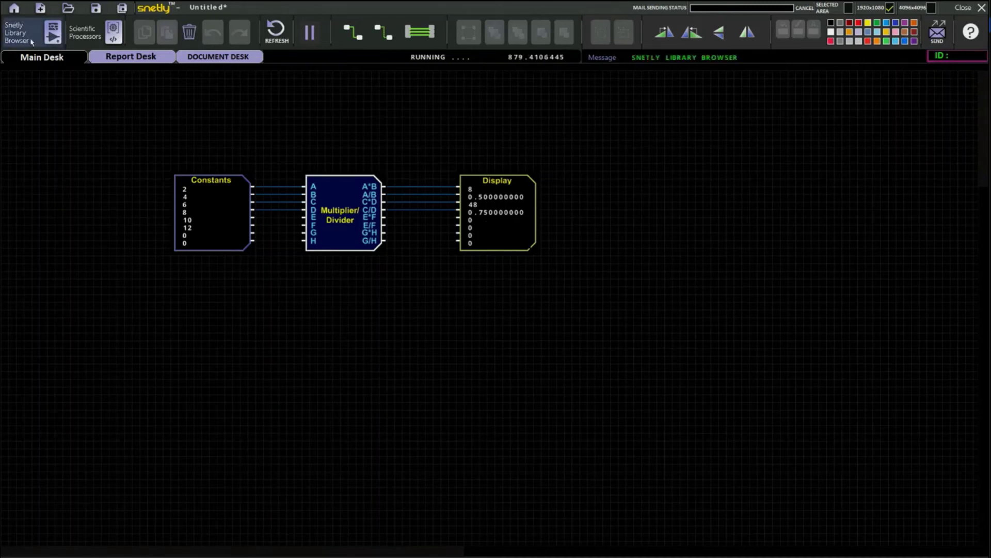
Replace the Multiplier/Divider with an Inverse module from the Math Modules library, positioned between Constants and Display.
{"action": "left_click", "coordinate": [52, 32]}
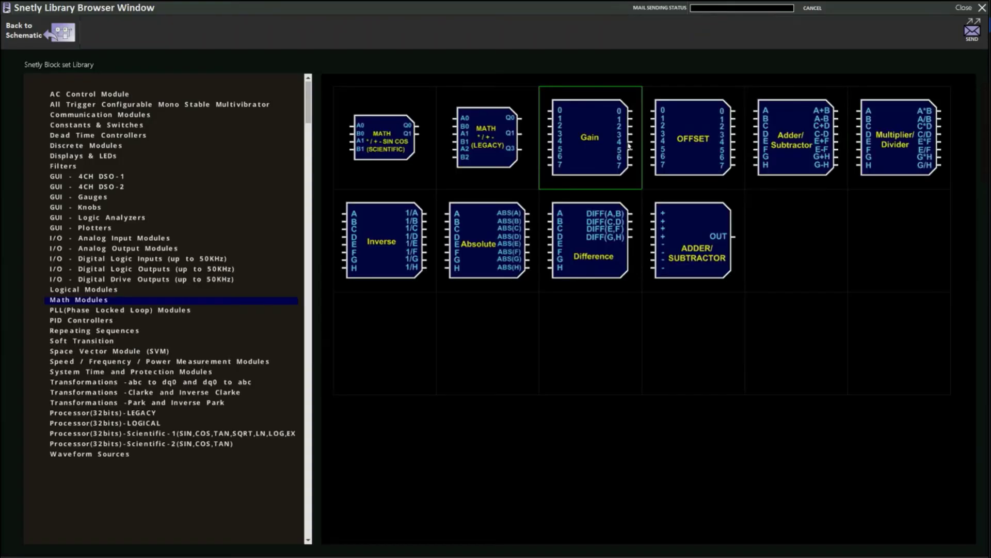
{"action": "left_click", "coordinate": [388, 246]}
{"action": "left_click", "coordinate": [354, 329]}
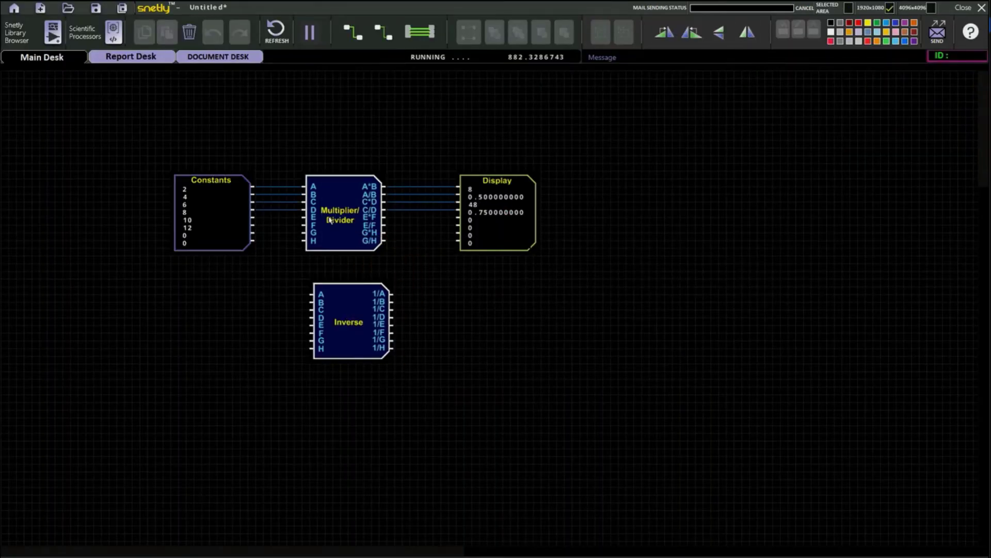
{"action": "left_click", "coordinate": [331, 219]}
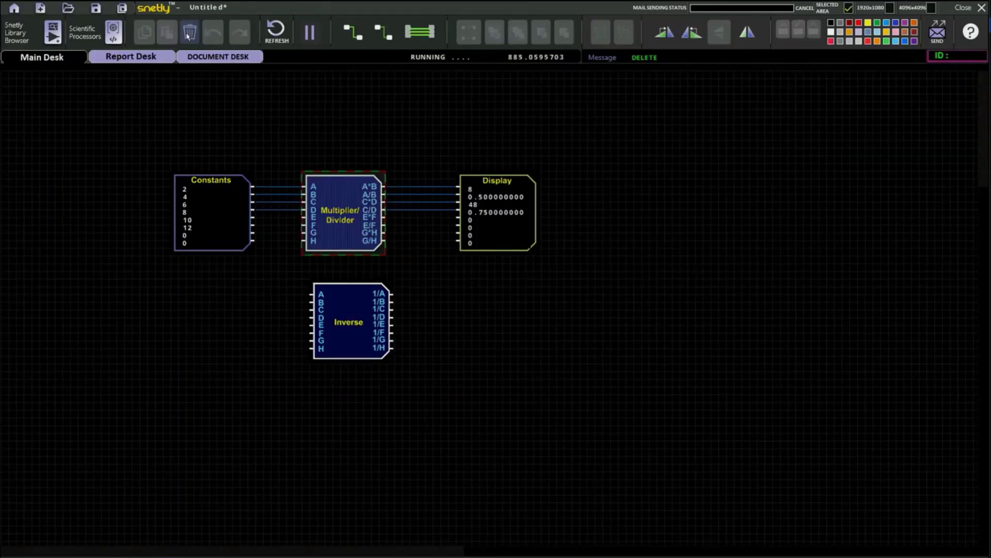
{"action": "key", "text": "Delete"}
{"action": "left_click_drag", "start_coordinate": [351, 321], "coordinate": [348, 214]}
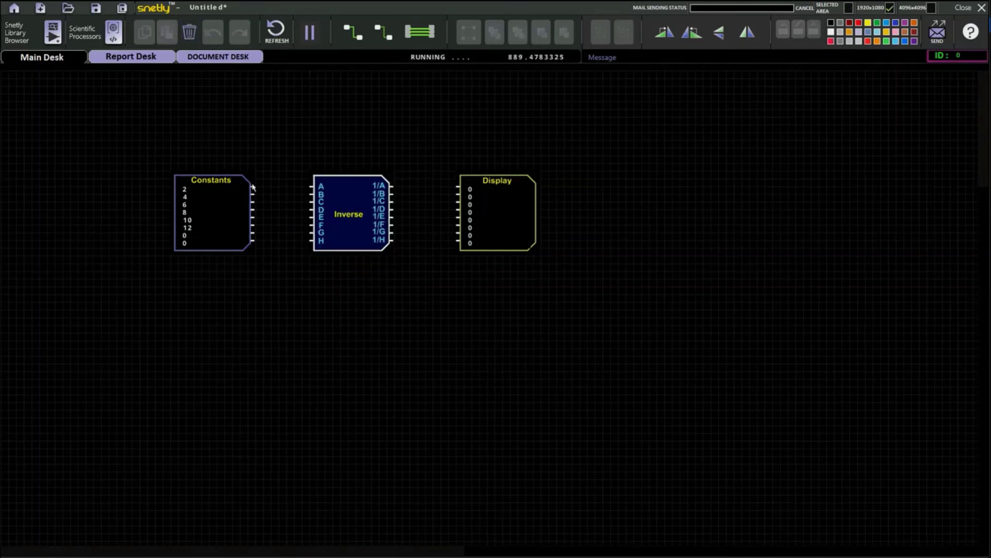
Wire the first seven Constants outputs to Inverse inputs A to G and its first six outputs to the first six Display inputs.
{"action": "left_click_drag", "start_coordinate": [254, 188], "coordinate": [311, 186]}
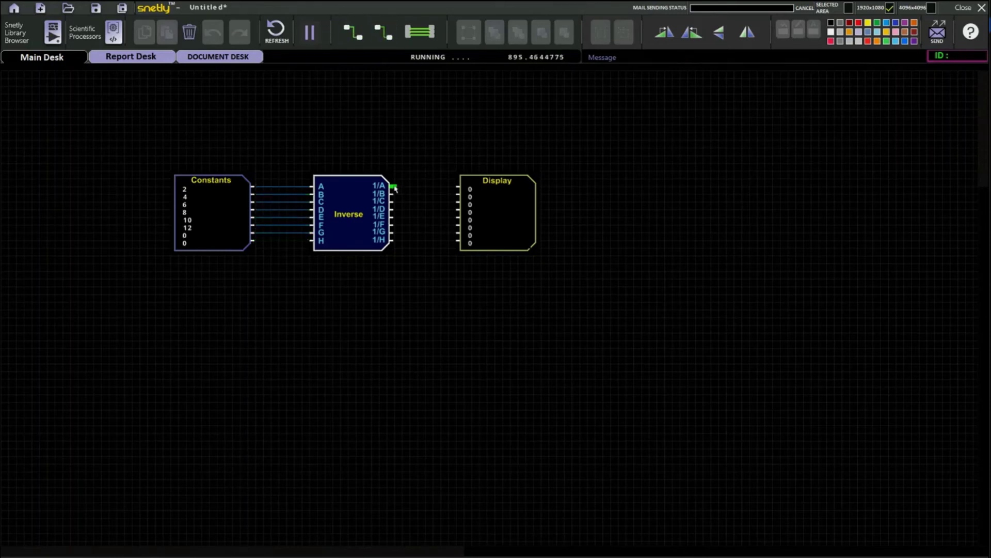
{"action": "left_click_drag", "start_coordinate": [392, 187], "coordinate": [469, 187]}
{"action": "left_click", "coordinate": [384, 32]}
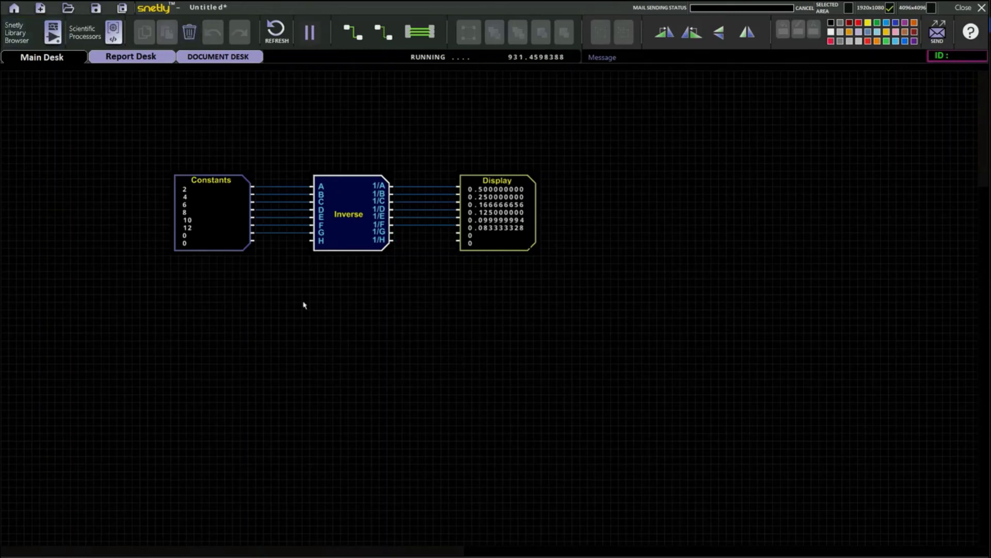
Replace the Inverse module with an Absolute module from the Math Modules library, positioned between Constants and Display.
{"action": "left_click", "coordinate": [52, 32]}
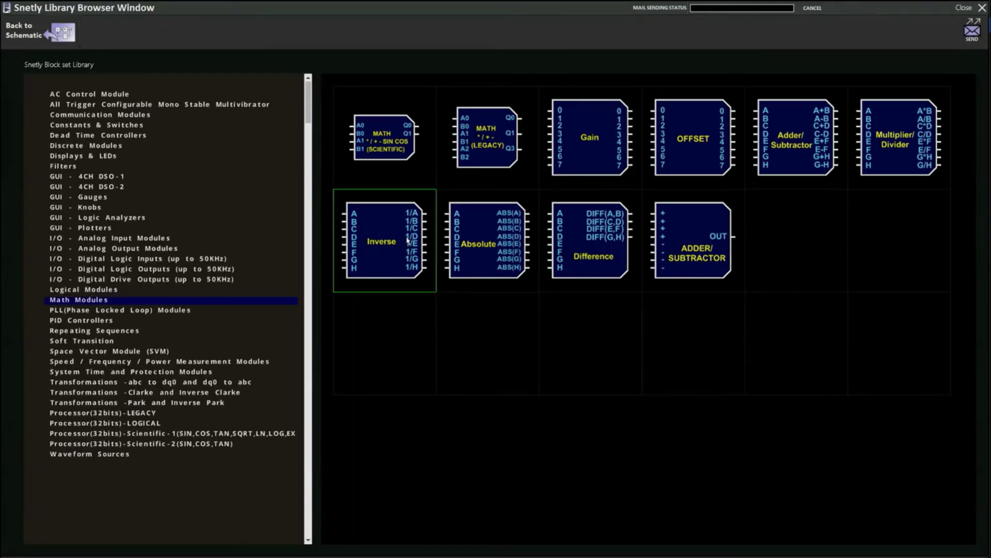
{"action": "left_click", "coordinate": [497, 245]}
{"action": "left_click", "coordinate": [356, 327]}
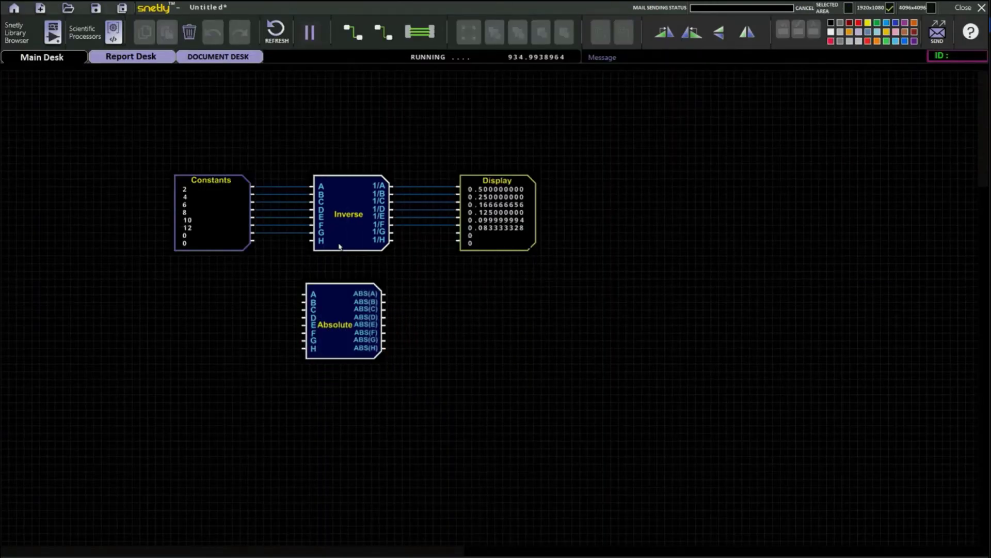
{"action": "left_click", "coordinate": [340, 245]}
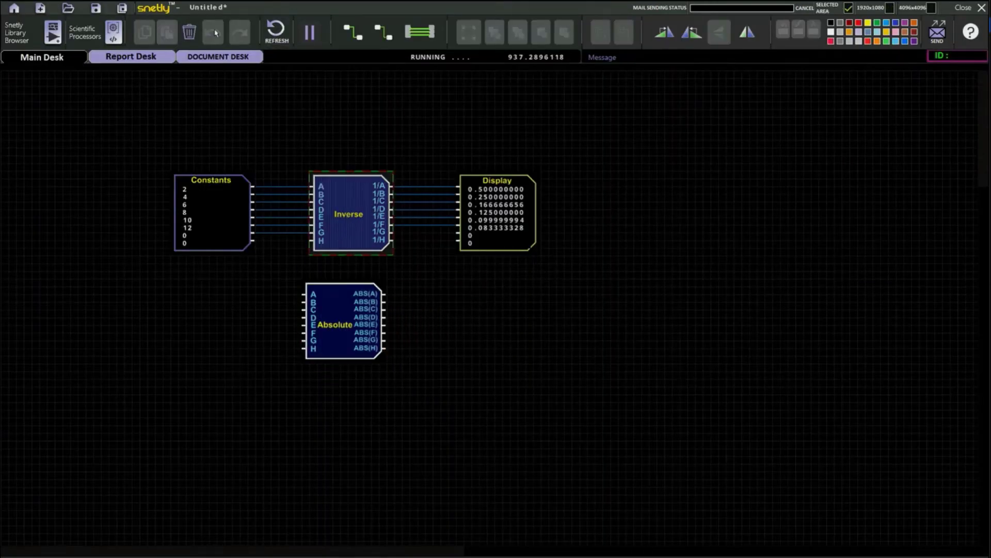
{"action": "left_click", "coordinate": [189, 32]}
{"action": "left_click_drag", "start_coordinate": [349, 304], "coordinate": [350, 212]}
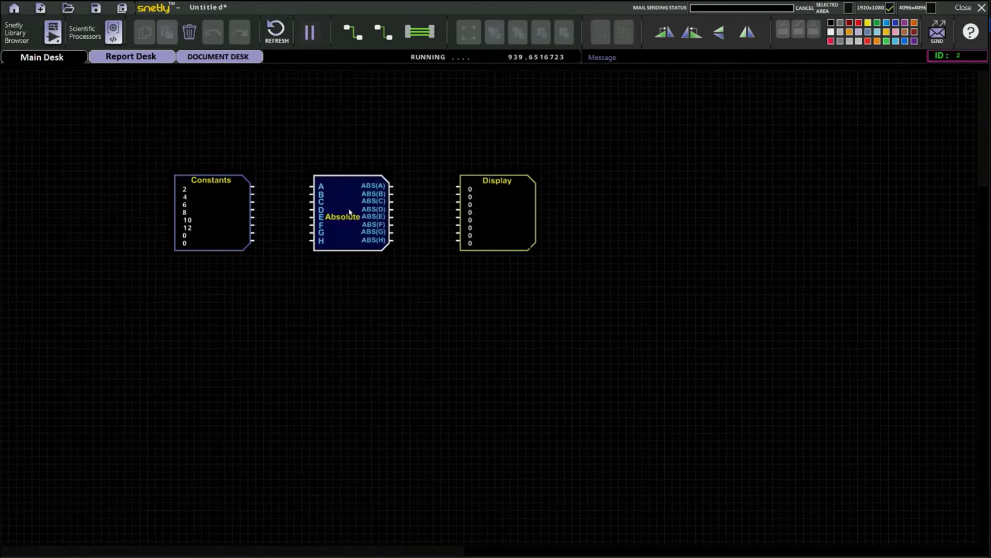
Set the Constants module's floating point constant 0 to -2, apply the register values and return to the schematic.
{"action": "double_click", "coordinate": [206, 209]}
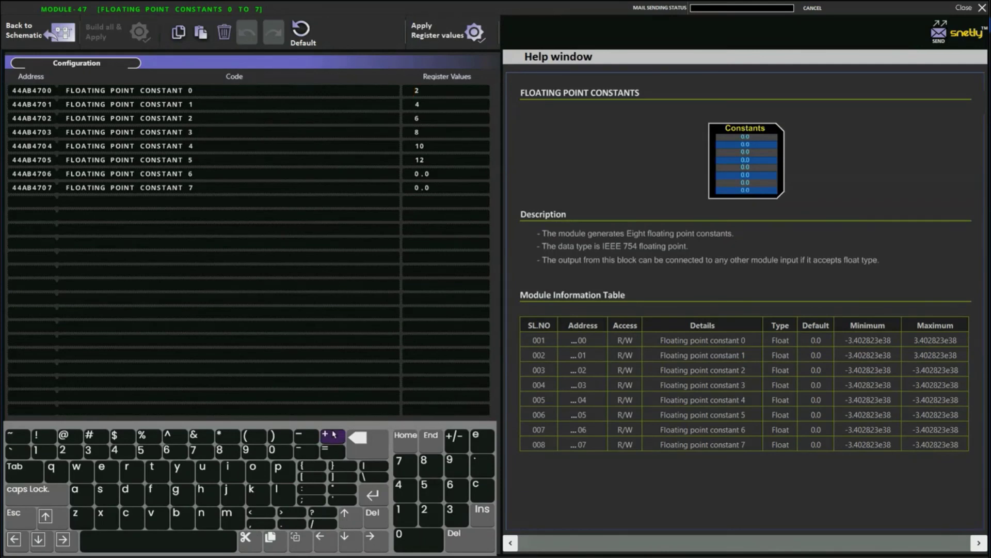
{"action": "left_click", "coordinate": [307, 438]}
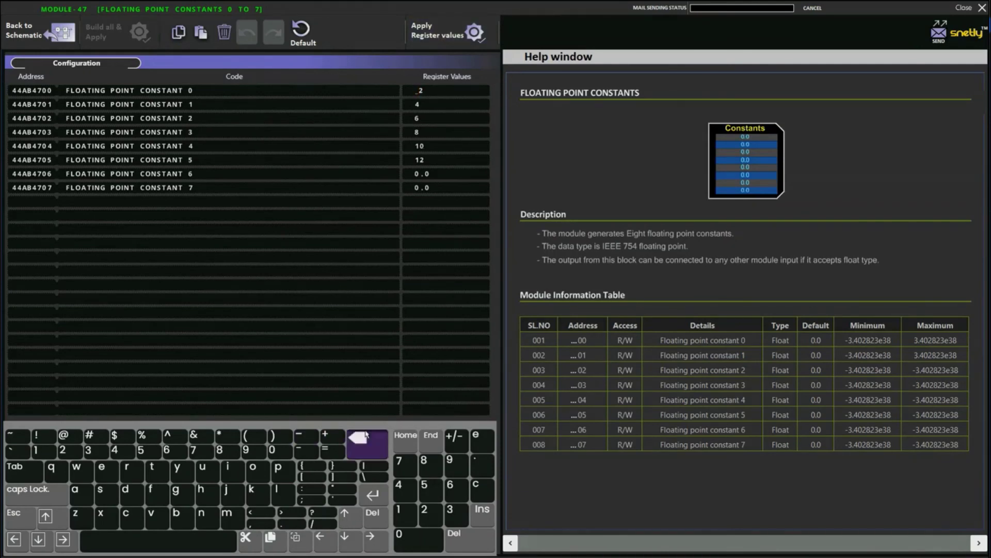
{"action": "type", "text": "-"}
{"action": "left_click", "coordinate": [447, 31]}
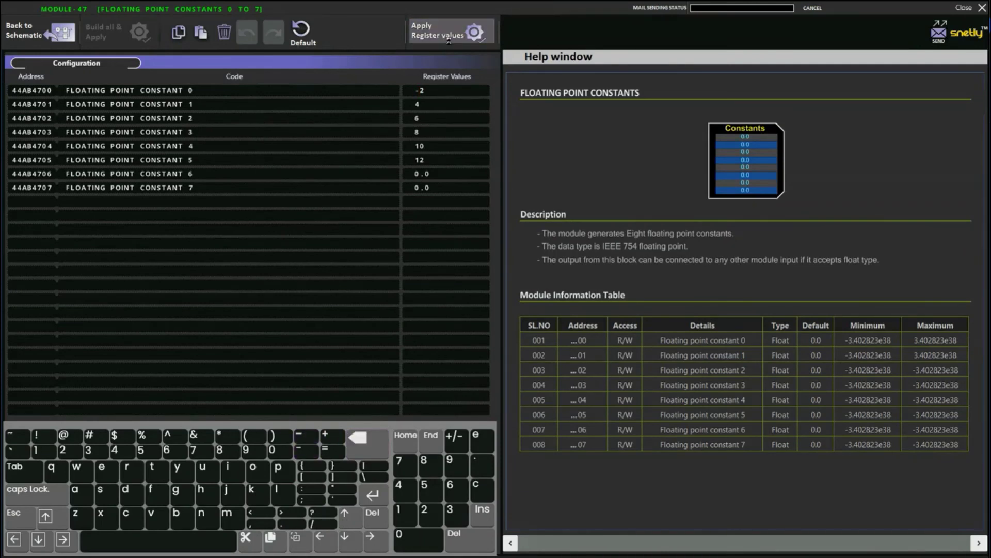
{"action": "left_click", "coordinate": [31, 31]}
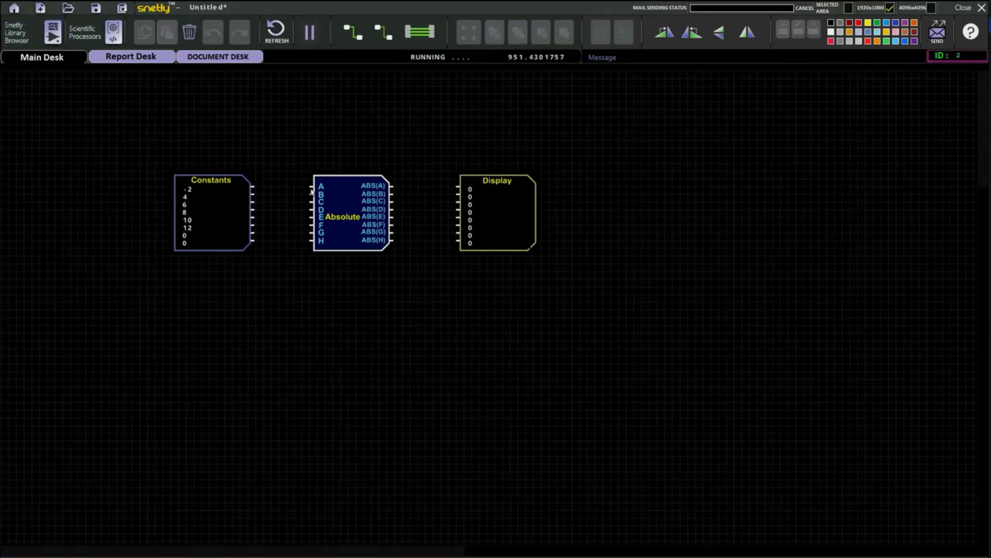
Wire the first Constants output to Absolute input A and output ABS(A) to the first Display input.
{"action": "left_click_drag", "start_coordinate": [252, 189], "coordinate": [311, 186]}
{"action": "left_click_drag", "start_coordinate": [391, 187], "coordinate": [458, 187]}
Replace the Absolute module with a Difference module from the Math Modules library, positioned between Constants and Display.
{"action": "left_click", "coordinate": [52, 32]}
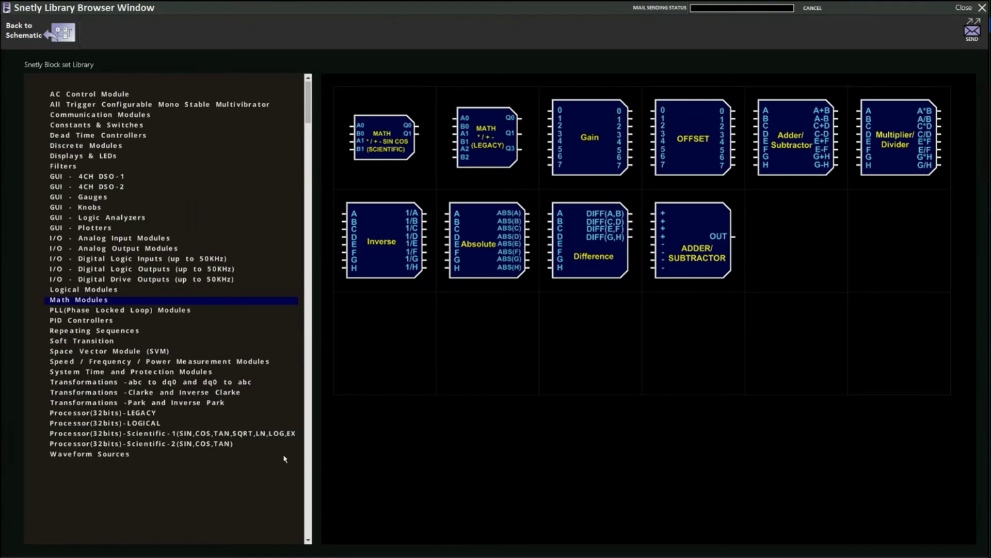
{"action": "left_click", "coordinate": [604, 244]}
{"action": "left_click", "coordinate": [362, 320]}
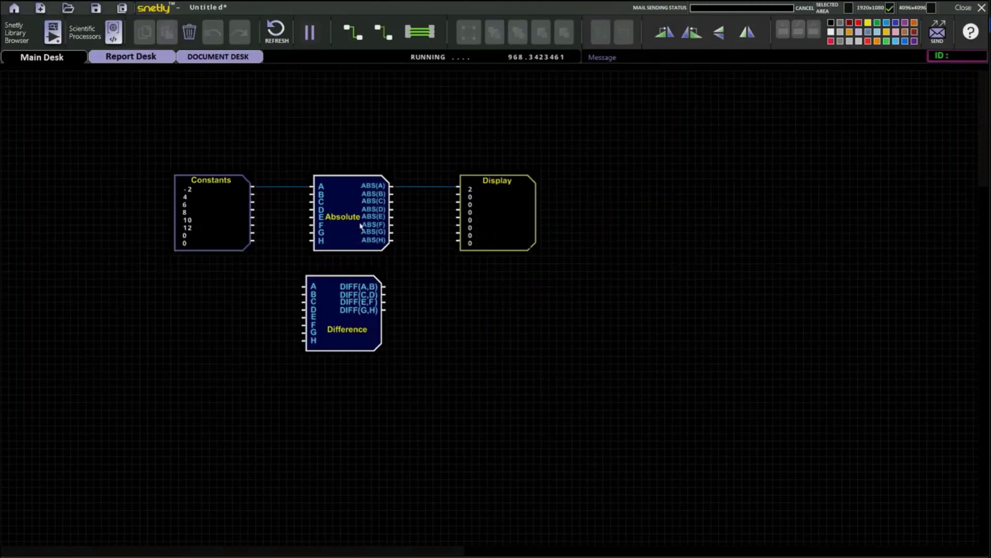
{"action": "left_click", "coordinate": [361, 226]}
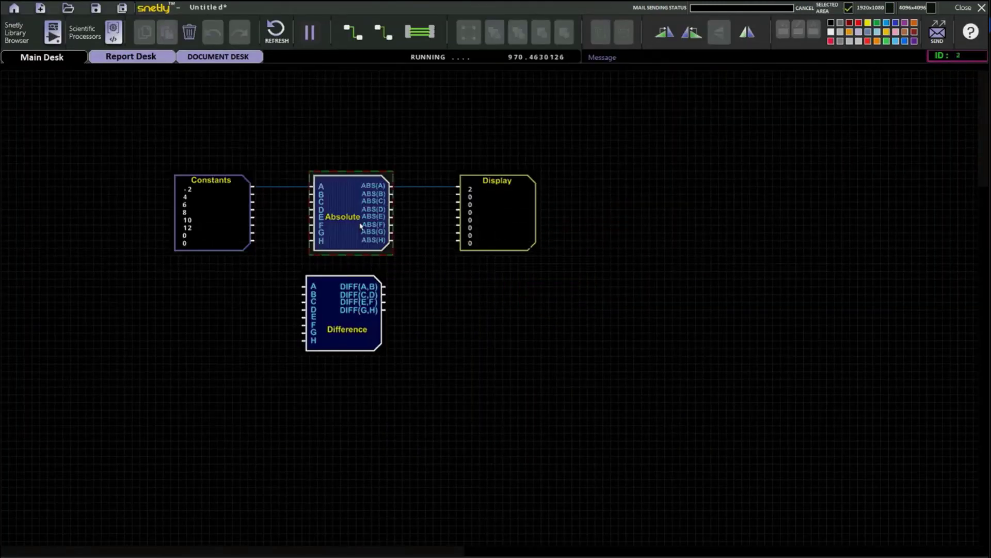
{"action": "left_click", "coordinate": [189, 32]}
{"action": "left_click_drag", "start_coordinate": [359, 314], "coordinate": [365, 215]}
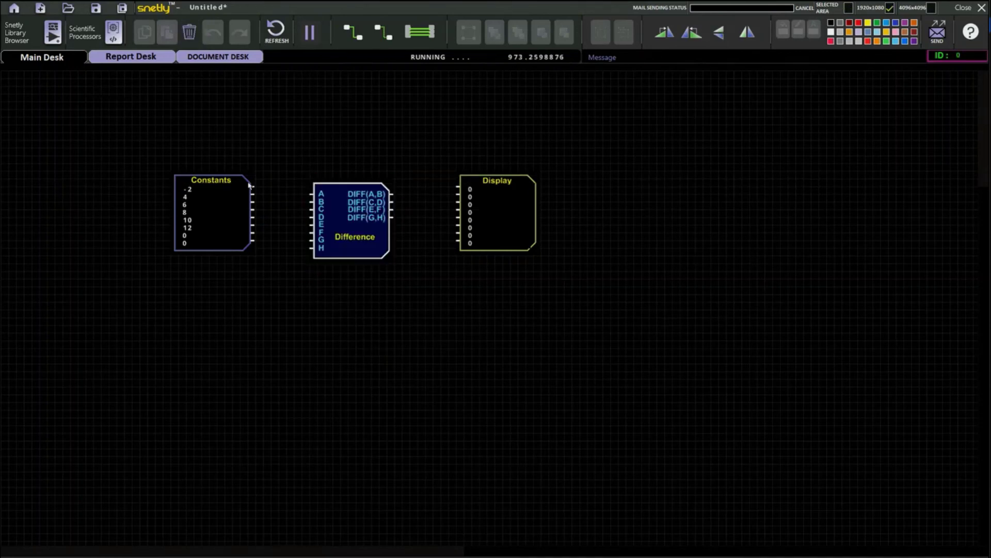
Wire the first four Constants outputs to Difference inputs A to D, and outputs DIFF(A,B) and DIFF(C,D) to the first two Display inputs.
{"action": "left_click_drag", "start_coordinate": [255, 190], "coordinate": [311, 201]}
{"action": "left_click_drag", "start_coordinate": [394, 195], "coordinate": [482, 205]}
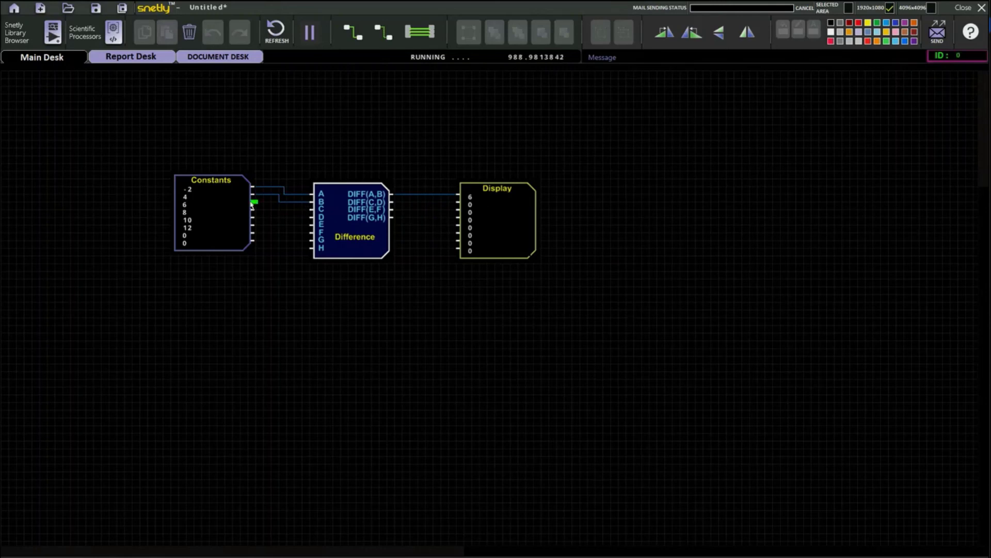
{"action": "left_click_drag", "start_coordinate": [252, 203], "coordinate": [312, 217]}
{"action": "left_click_drag", "start_coordinate": [405, 203], "coordinate": [459, 202]}
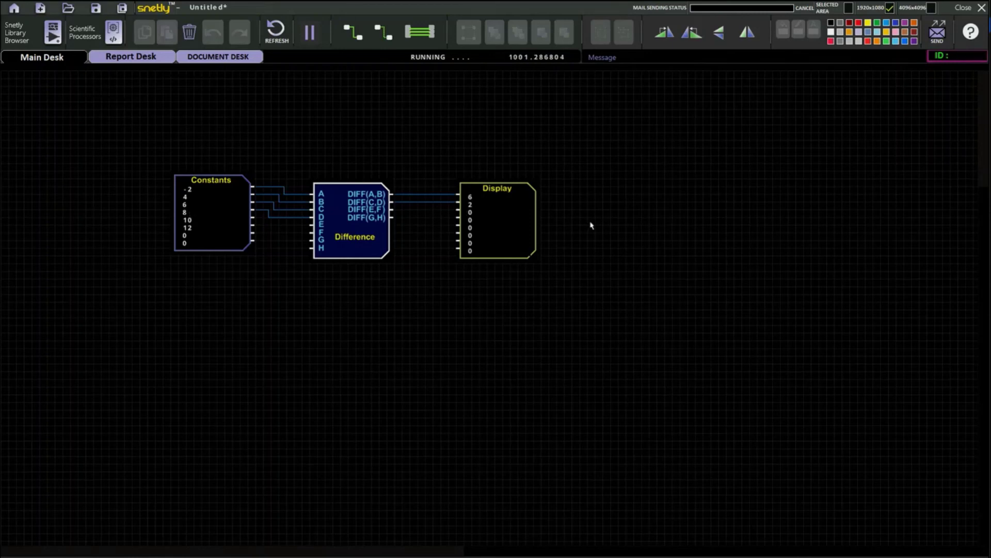
Replace the Difference module with the single-output ADDER/SUBTRACTOR from the Math Modules library, positioned between Constants and Display.
{"action": "key", "text": "ctrl+l"}
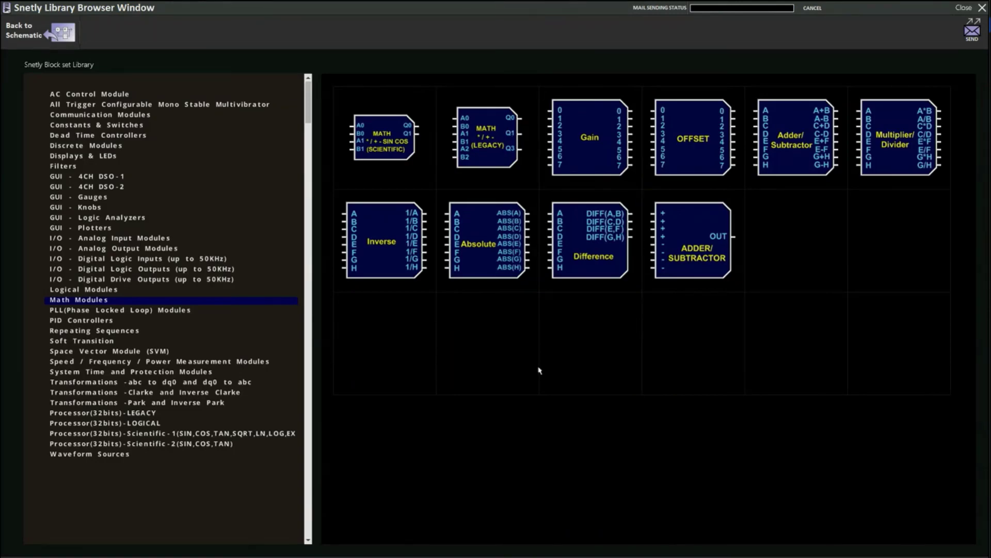
{"action": "double_click", "coordinate": [711, 253]}
{"action": "left_click", "coordinate": [393, 338]}
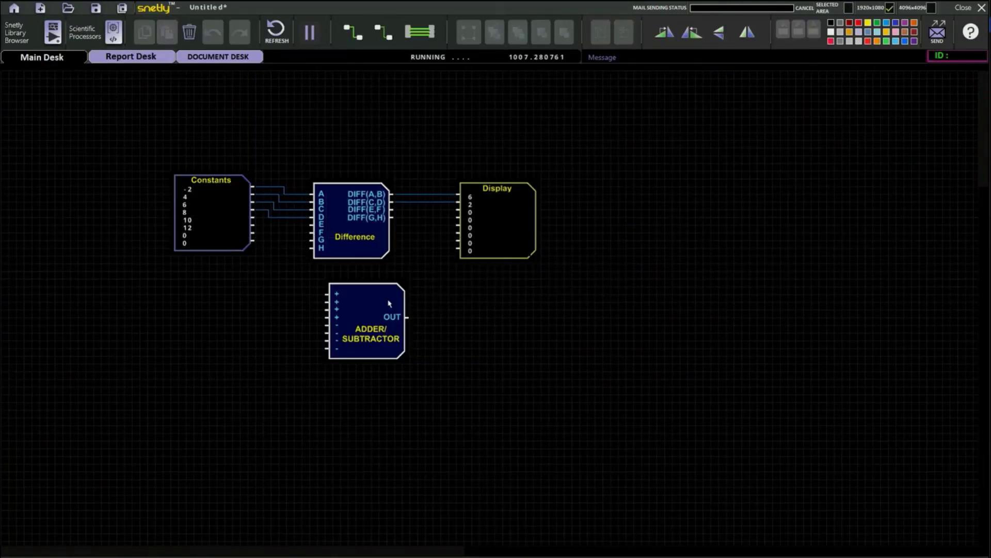
{"action": "left_click", "coordinate": [350, 224]}
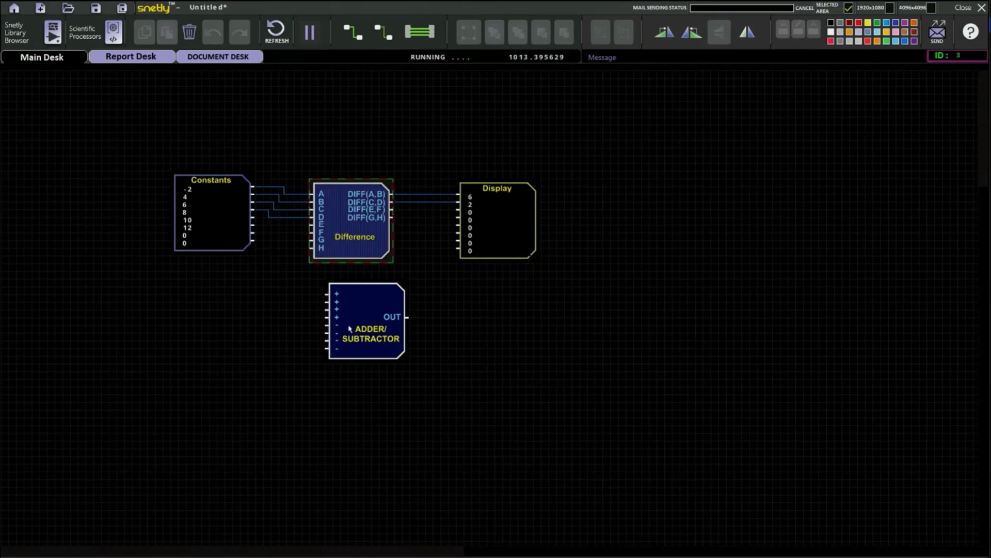
{"action": "left_click", "coordinate": [189, 32]}
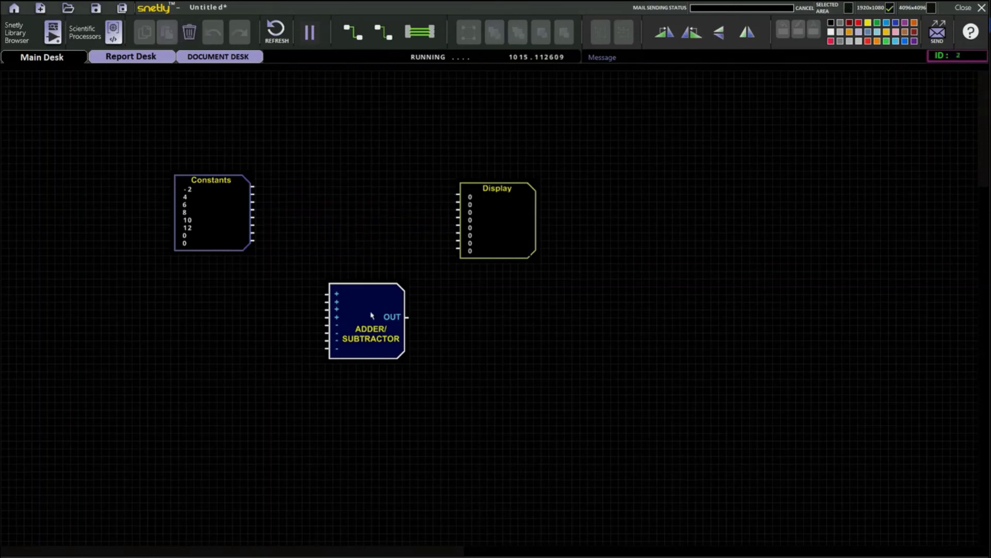
{"action": "left_click_drag", "start_coordinate": [378, 335], "coordinate": [356, 233]}
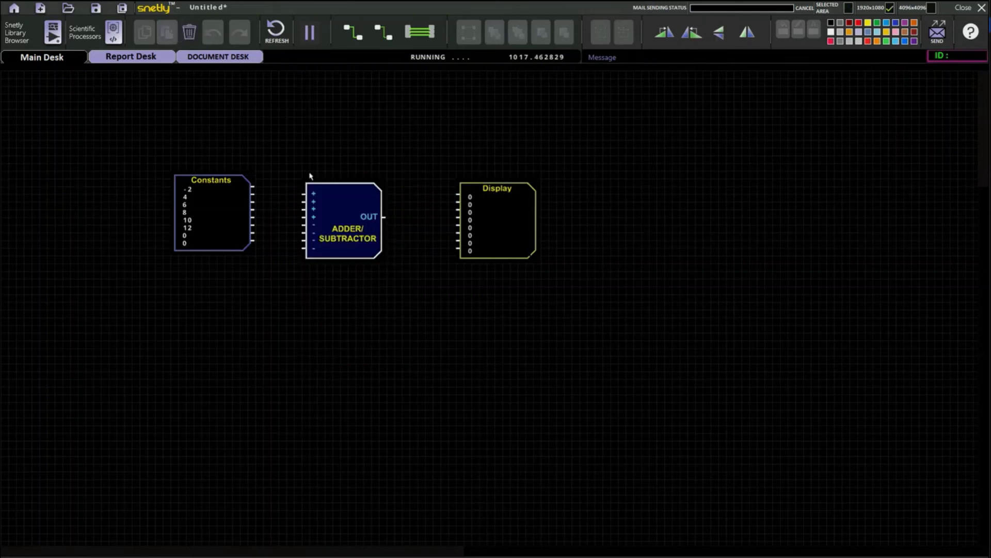
Wire the first two Constants outputs to the ADDER/SUBTRACTOR's first two plus inputs, and the third and fourth to its first two minus inputs.
{"action": "left_click_drag", "start_coordinate": [254, 187], "coordinate": [302, 195]}
{"action": "left_click", "coordinate": [386, 35]}
{"action": "left_click", "coordinate": [388, 36]}
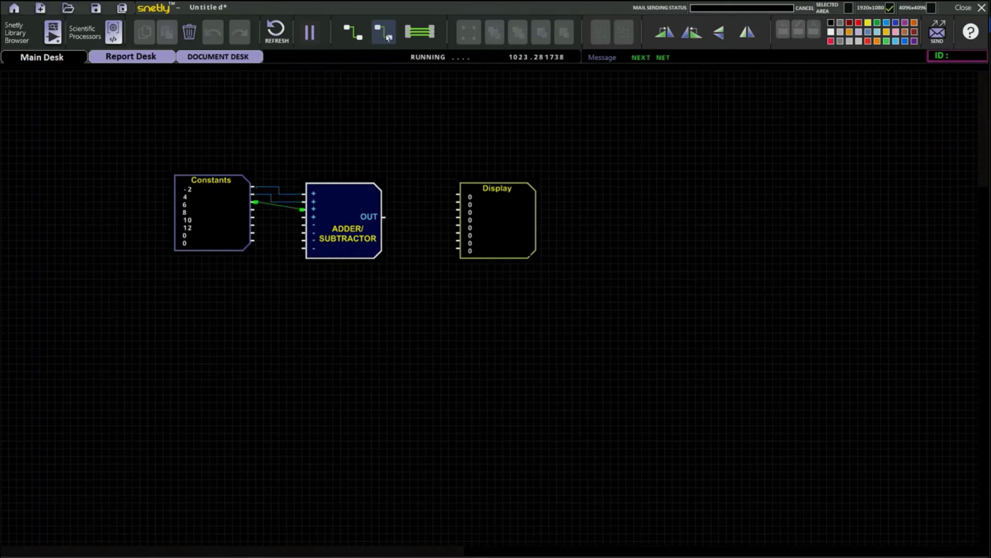
{"action": "left_click", "coordinate": [389, 36]}
{"action": "left_click_drag", "start_coordinate": [253, 205], "coordinate": [363, 212]}
{"action": "left_click", "coordinate": [385, 32]}
{"action": "left_click", "coordinate": [385, 33]}
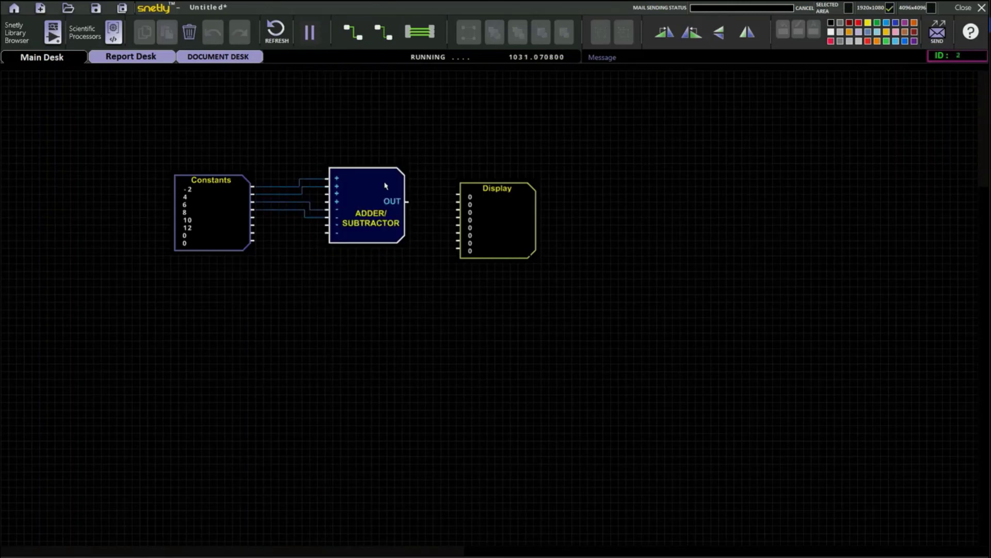
Wire the ADDER/SUBTRACTOR's OUT to the first Display input and reposition the Display beside the module.
{"action": "left_click_drag", "start_coordinate": [509, 215], "coordinate": [509, 199]}
{"action": "left_click_drag", "start_coordinate": [412, 207], "coordinate": [458, 179]}
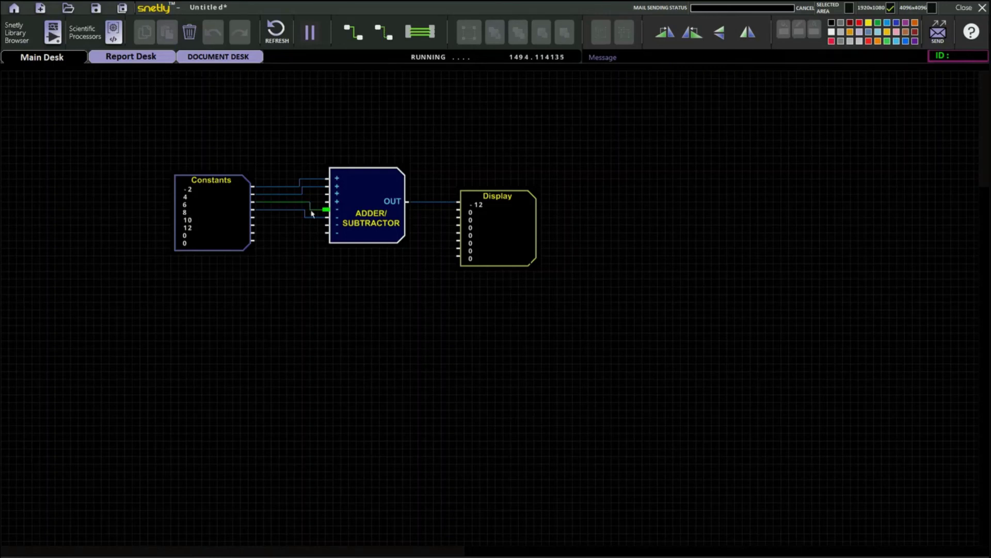
{"action": "mouse_move", "coordinate": [486, 236]}
{"action": "left_mouse_down"}
{"action": "mouse_move", "coordinate": [494, 213]}
{"action": "mouse_move", "coordinate": [503, 229]}
{"action": "left_mouse_up"}
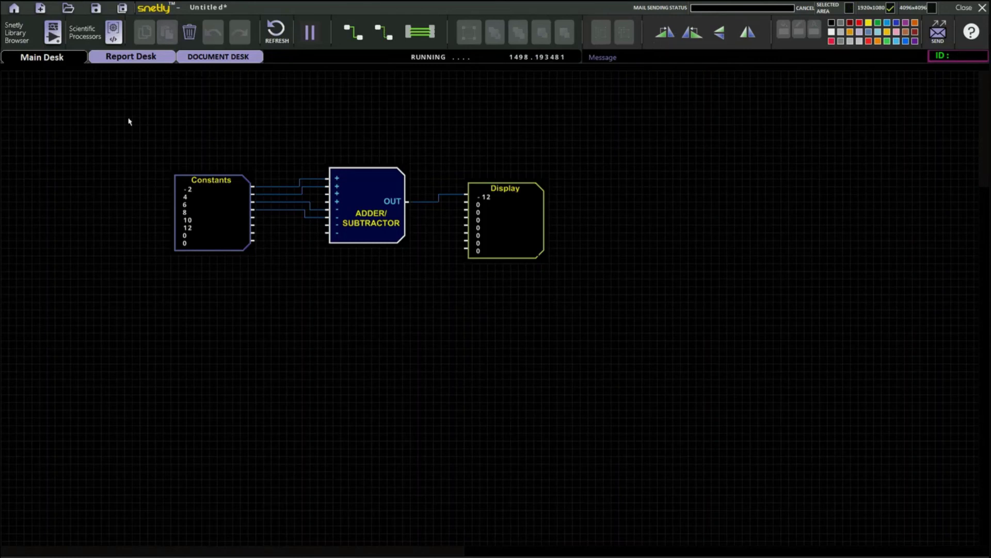